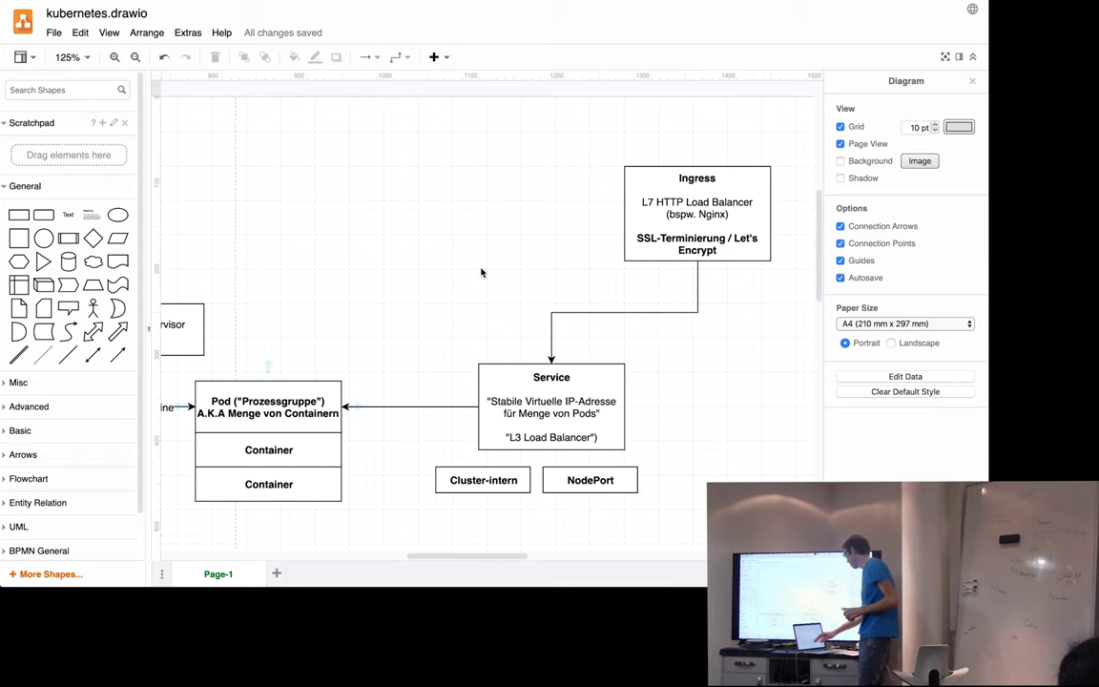
- Bring iTerm to the front, enlarge its font and list the home directory
{"action": "key", "text": "super+Tab"}
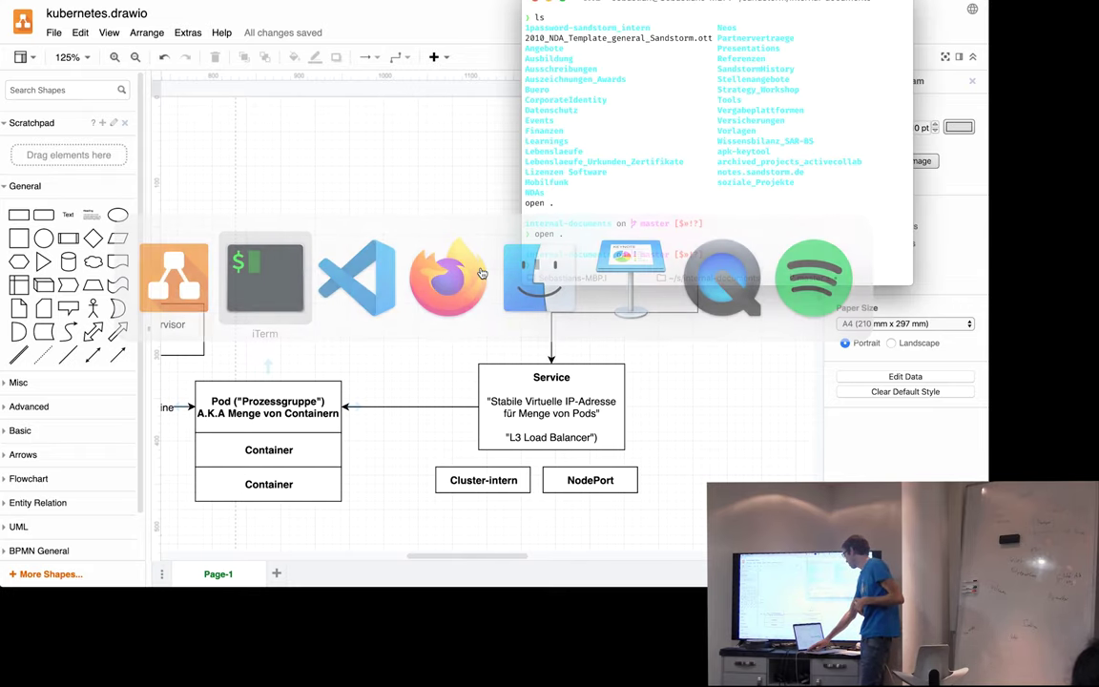
{"action": "key", "text": "super+Tab"}
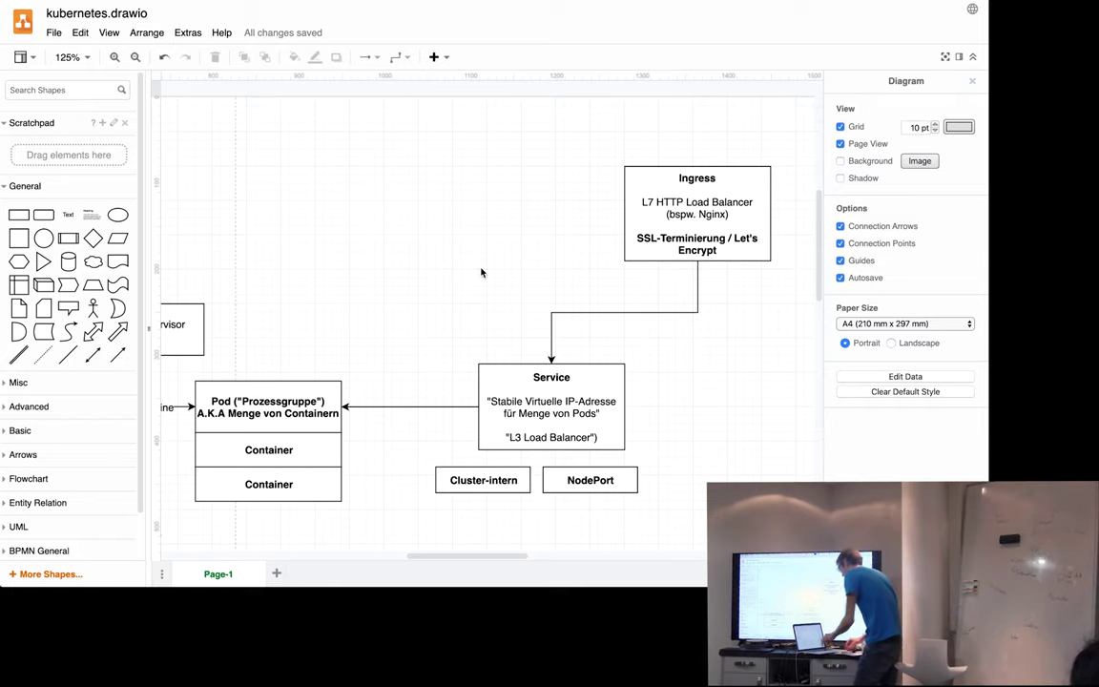
{"action": "key", "text": "super+Tab"}
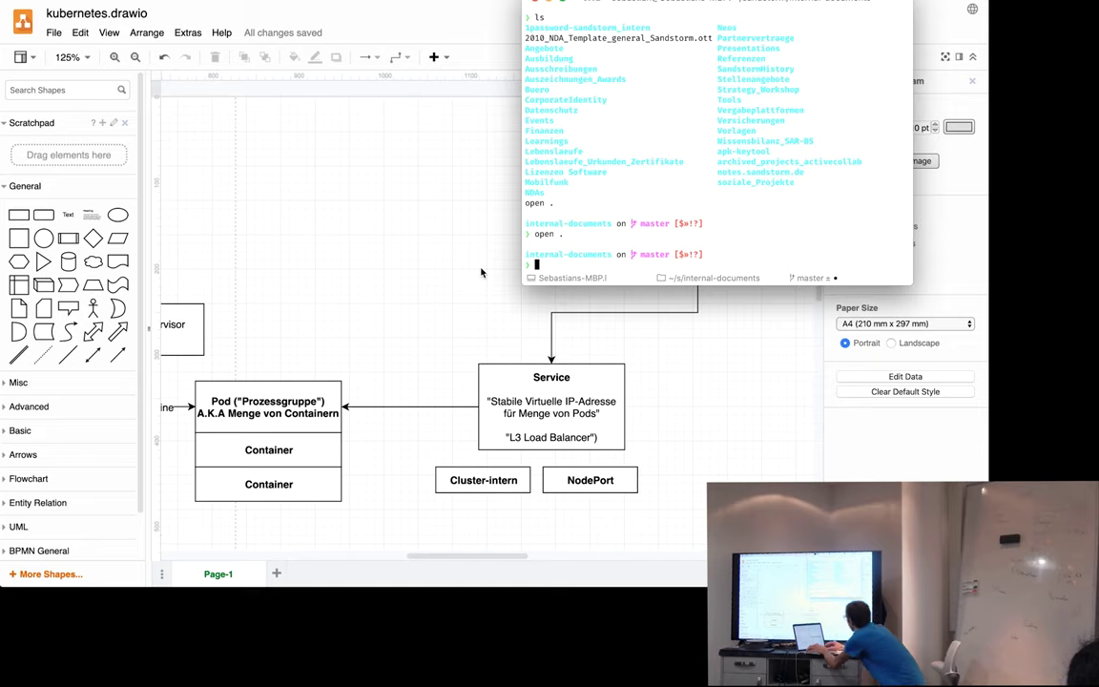
{"action": "key", "text": "super+plus"}
{"action": "key", "text": "super+plus"}
{"action": "type", "text": "cd"}
{"action": "key", "text": "Return"}
{"action": "type", "text": "ös"}
{"action": "key", "text": "Return"}
{"action": "type", "text": "ls"}
{"action": "key", "text": "Return"}
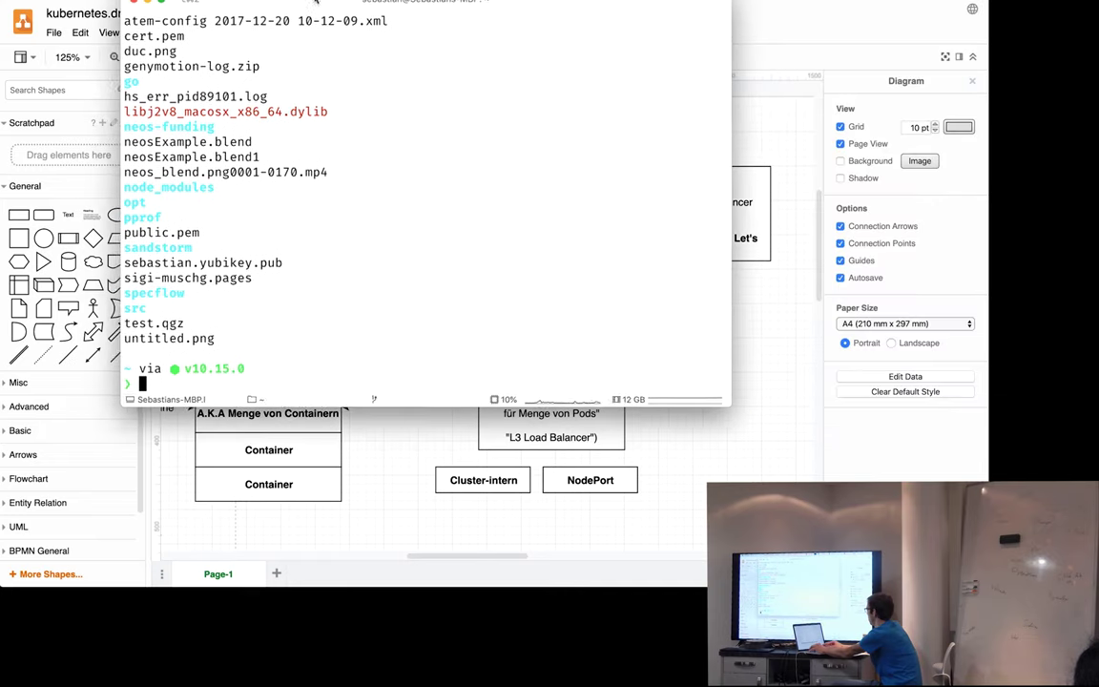
- Switch to the sandstorm-rancher-ADMIN context and the activecollab namespace with sku
{"action": "type", "text": "sku context"}
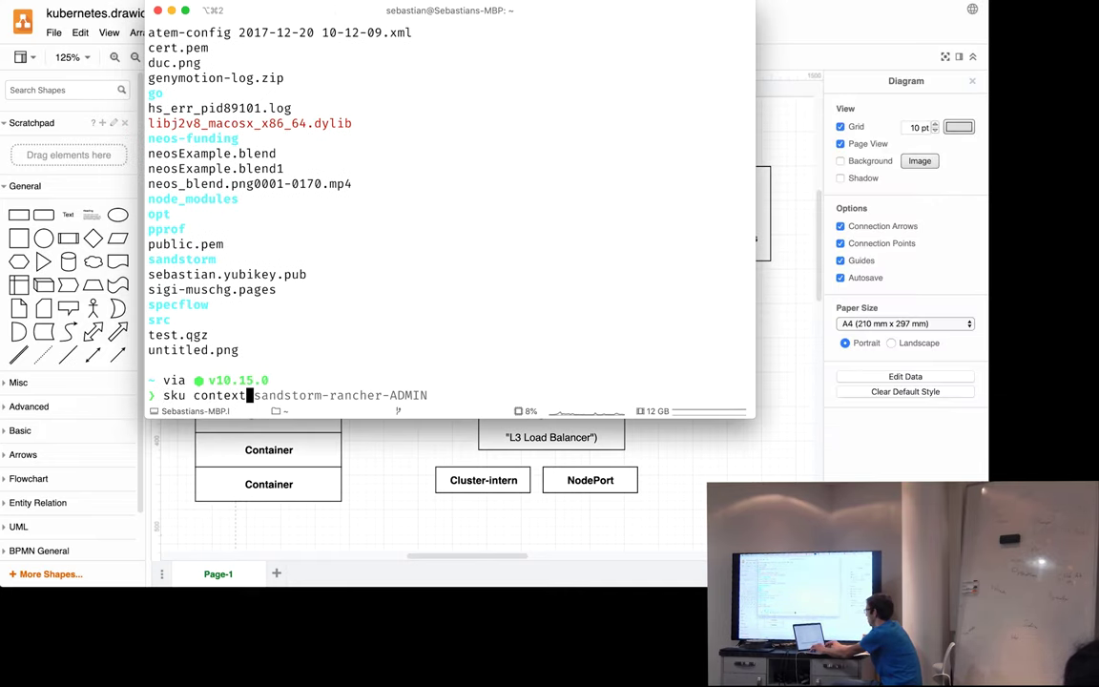
{"action": "key", "text": "Right"}
{"action": "key", "text": "Return"}
{"action": "type", "text": "sku ns"}
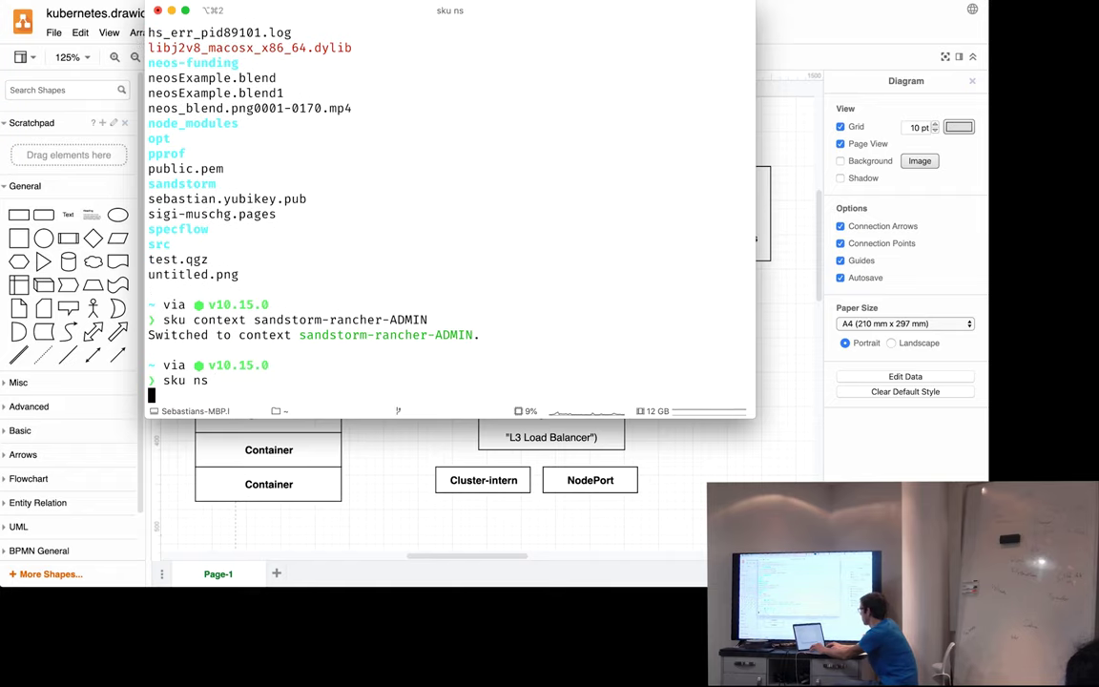
{"action": "key", "text": "Return"}
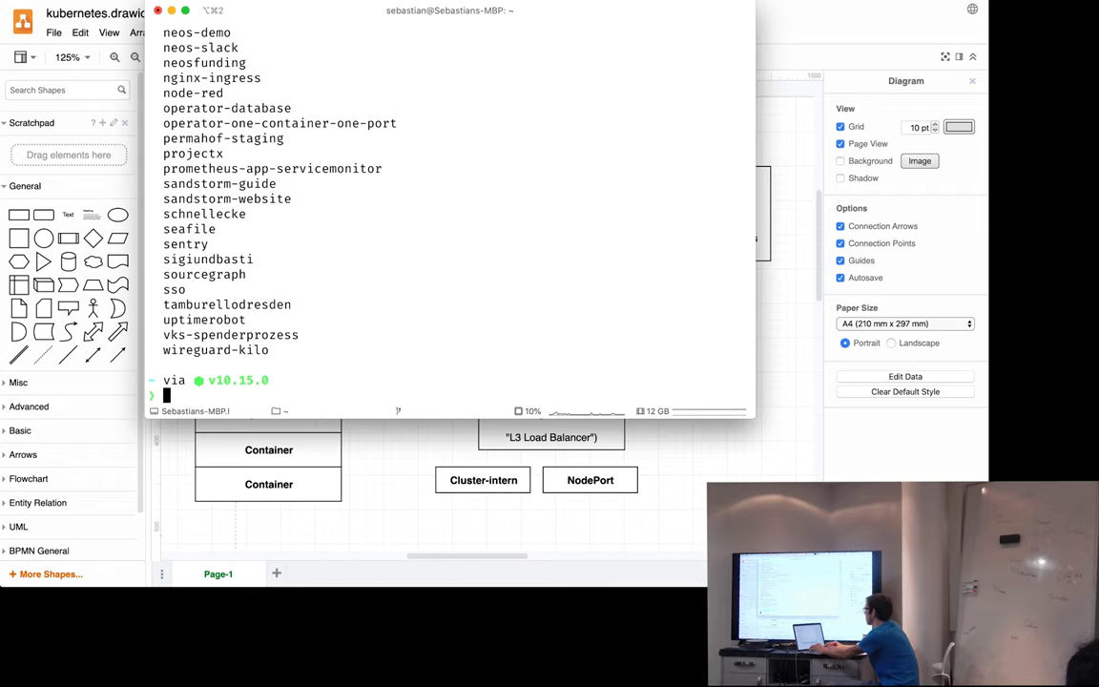
{"action": "scroll", "coordinate": [217, 221], "scroll_direction": "up", "scroll_amount": 15}
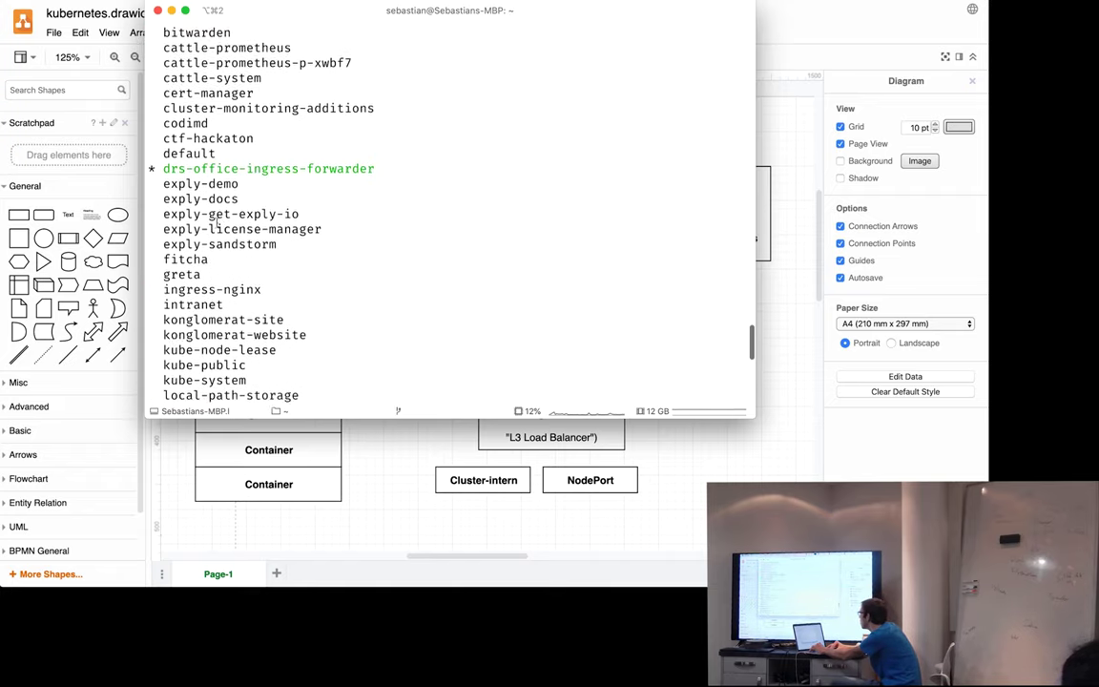
{"action": "double_click", "coordinate": [201, 200]}
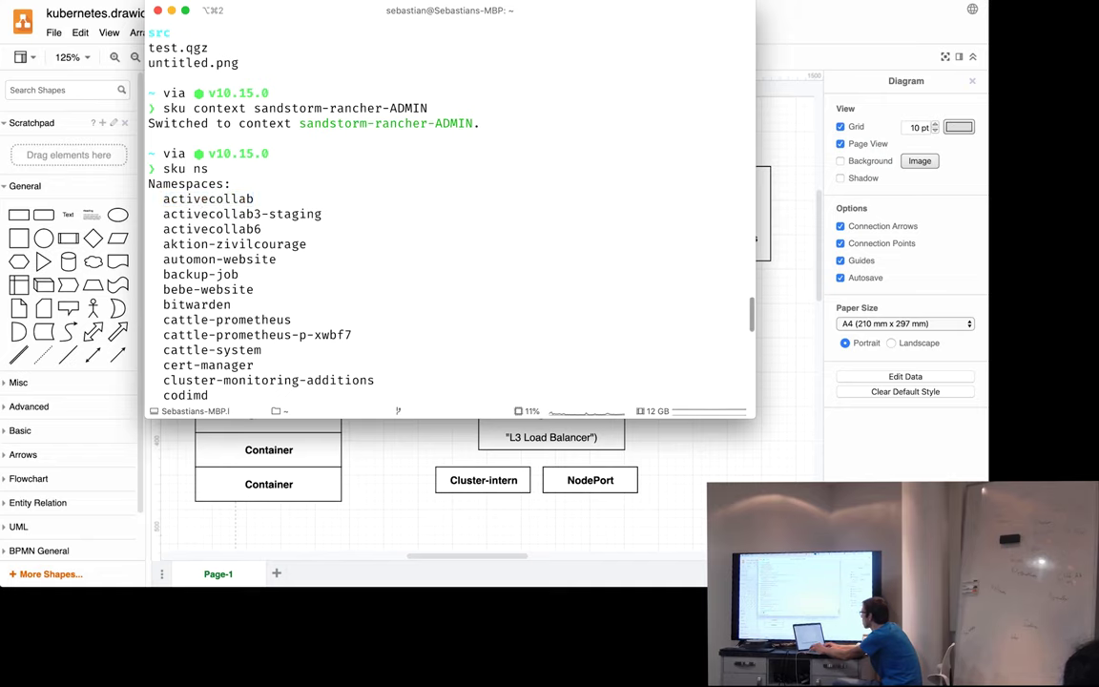
{"action": "type", "text": "activecollab"}
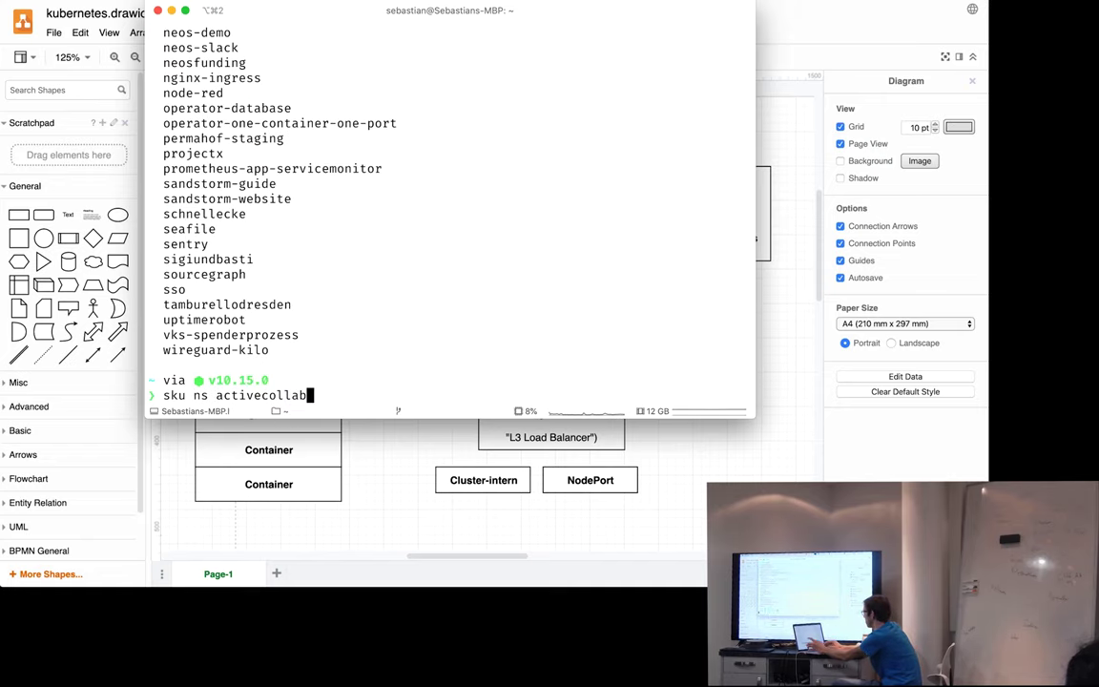
{"action": "key", "text": "Return"}
- Run 'kubectl get nodes' to list the three Ready nodes, enlarging the text further
{"action": "type", "text": "kubectl get"}
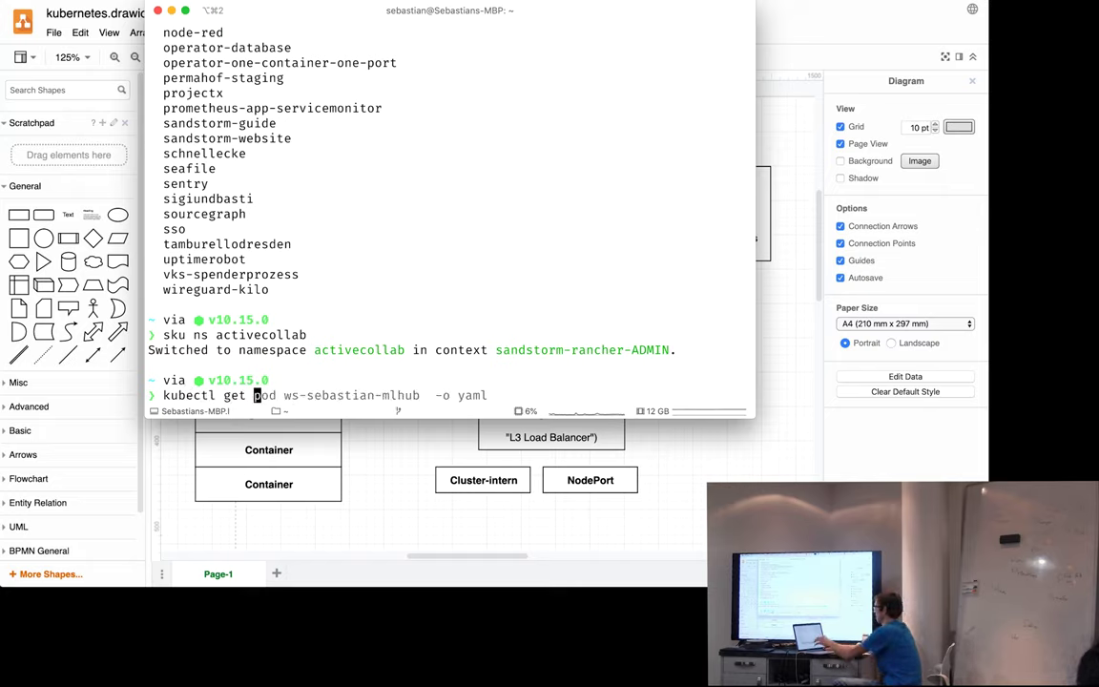
{"action": "type", "text": "nodes"}
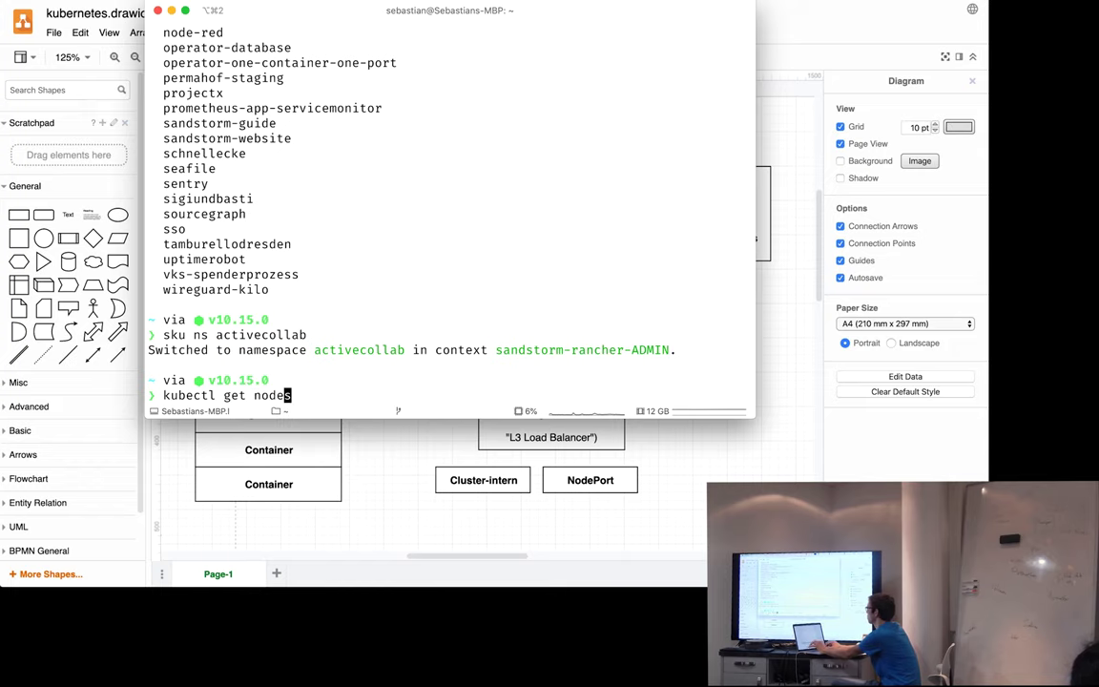
{"action": "key", "text": "Return"}
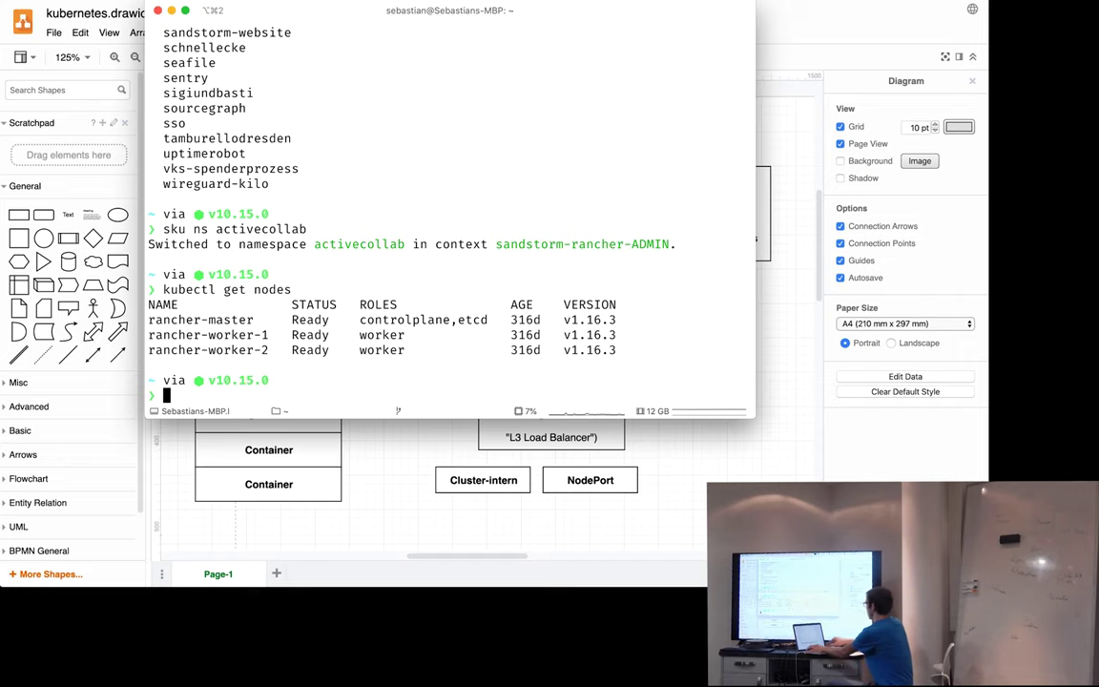
{"action": "key", "text": "super+plus"}
{"action": "key", "text": "super+plus"}
{"action": "key", "text": "super+plus"}
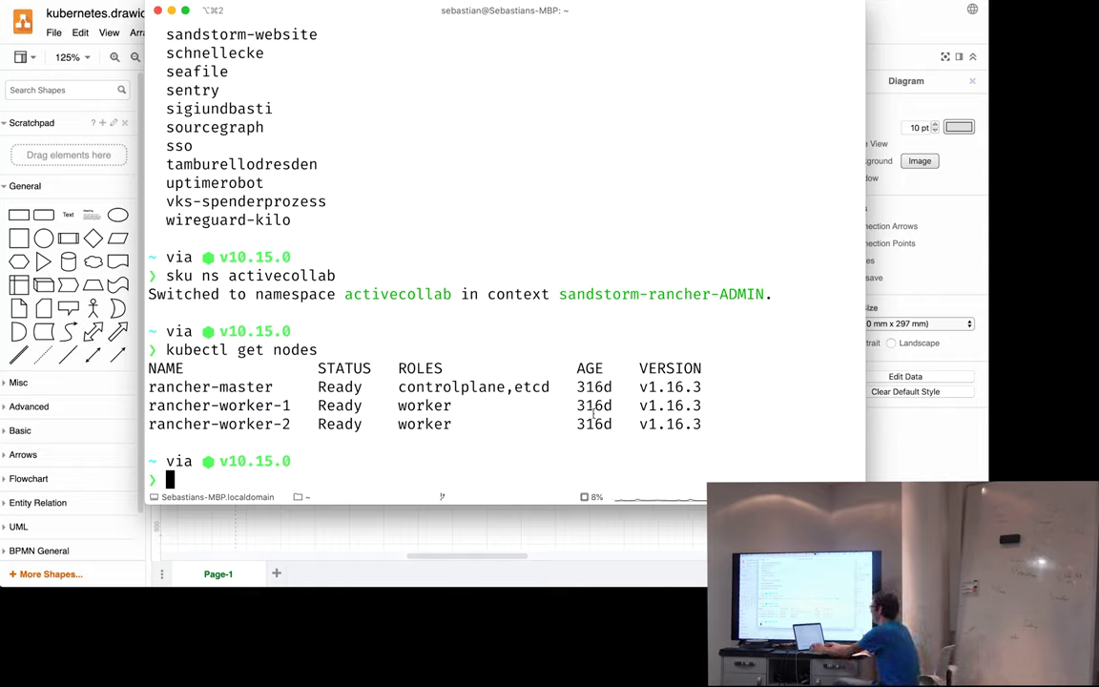
- Edit the recalled command into 'kubectl get ingress' and list the namespace's ingresses
{"action": "key", "text": "Up"}
{"action": "key", "text": "Left"}
{"action": "key", "text": "Left"}
{"action": "key", "text": "Left"}
{"action": "key", "text": "Left"}
{"action": "key", "text": "Left"}
{"action": "key", "text": "Left"}
{"action": "key", "text": "Left"}
{"action": "key", "text": "Left"}
{"action": "key", "text": "Left"}
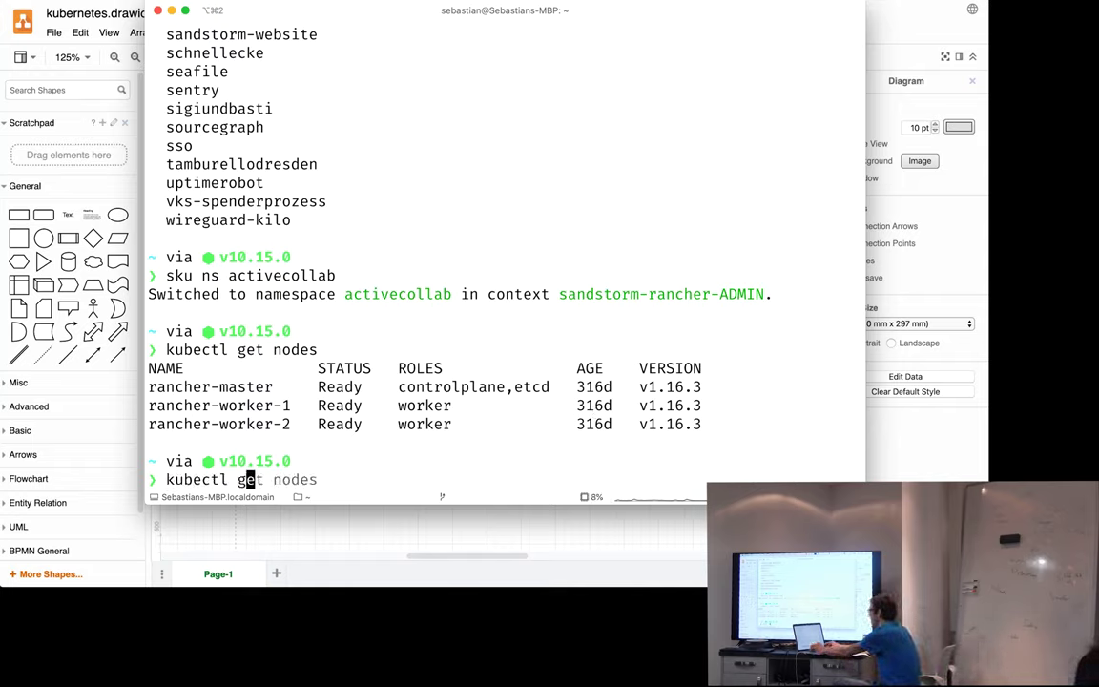
{"action": "key", "text": "Right"}
{"action": "key", "text": "Right"}
{"action": "key", "text": "Right"}
{"action": "key", "text": "Right"}
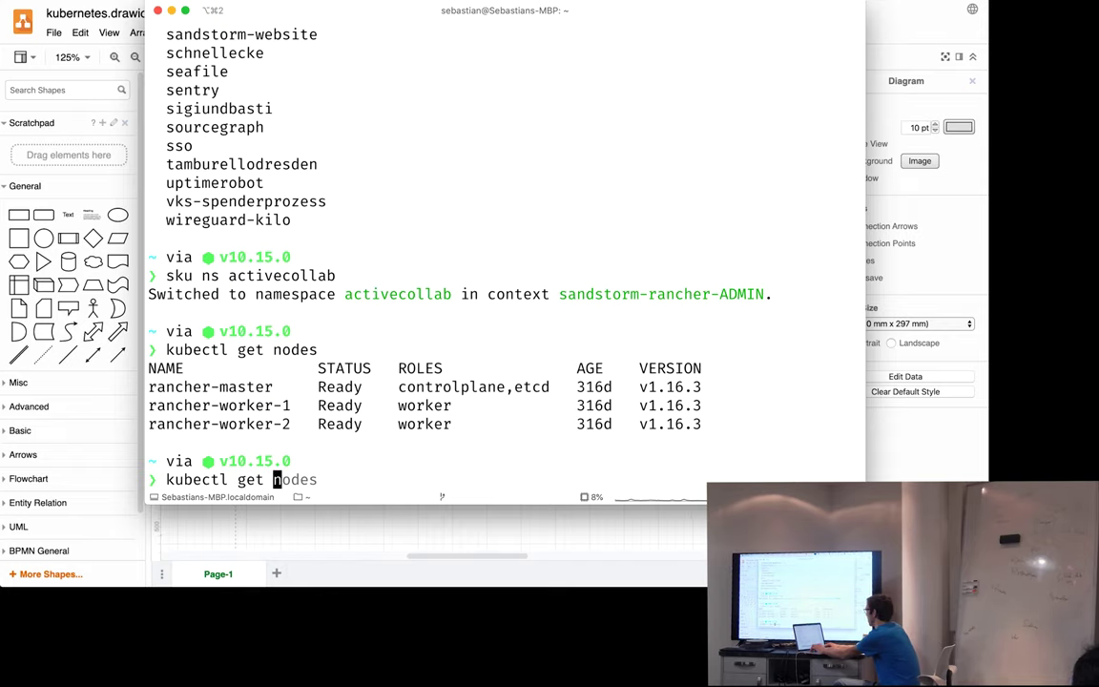
{"action": "key", "text": "Up"}
{"action": "key", "text": "Right"}
{"action": "key", "text": "Right"}
{"action": "key", "text": "Right"}
{"action": "key", "text": "Right"}
{"action": "key", "text": "Right"}
{"action": "key", "text": "Right"}
{"action": "key", "text": "Right"}
{"action": "key", "text": "ctrl+k"}
{"action": "key", "text": "Return"}
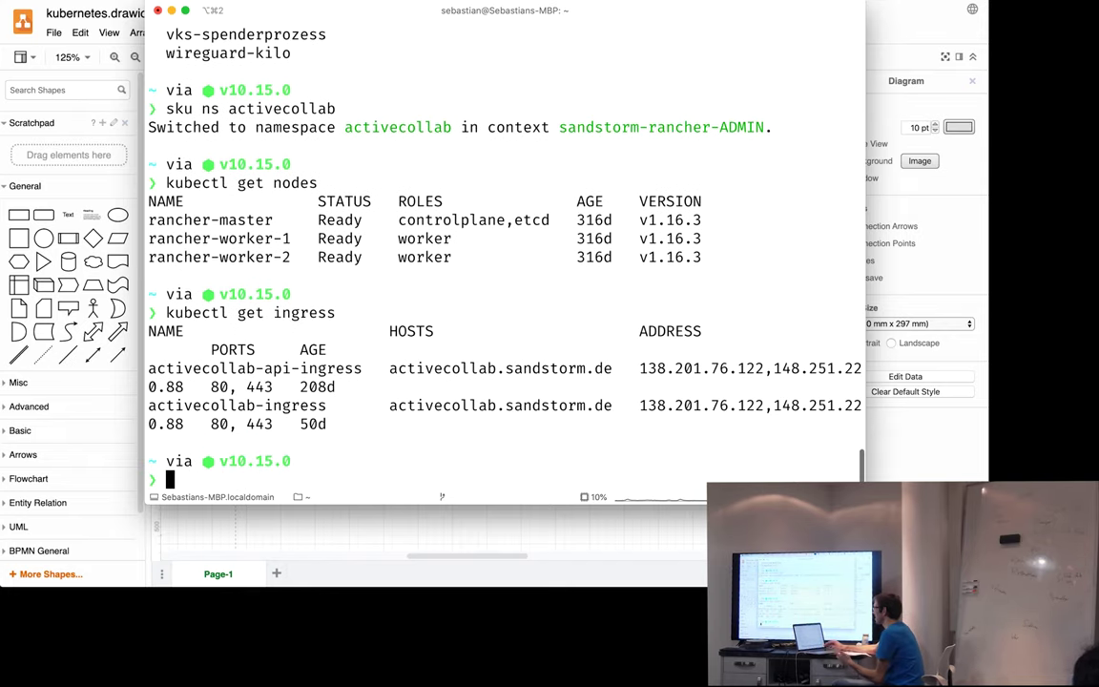
{"action": "key", "text": "super+Return"}
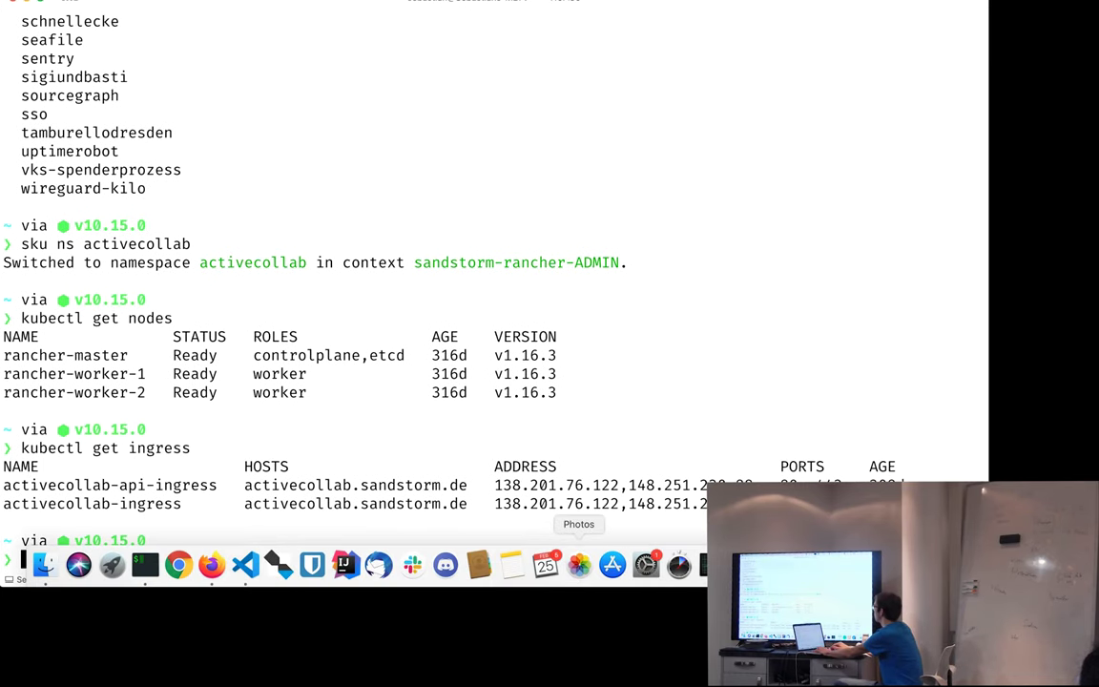
{"action": "key", "text": "super+Return"}
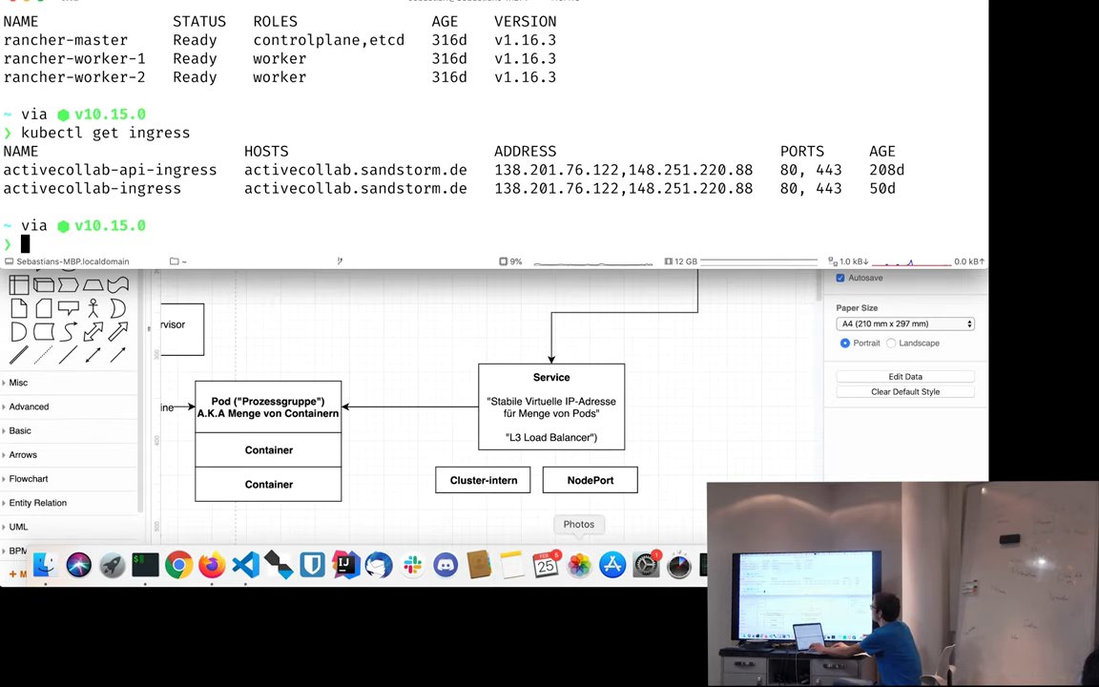
- Print the ingresses with '-o yaml' and make the terminal taller to show the YAML
{"action": "key", "text": "Up"}
{"action": "type", "text": "-o yaml"}
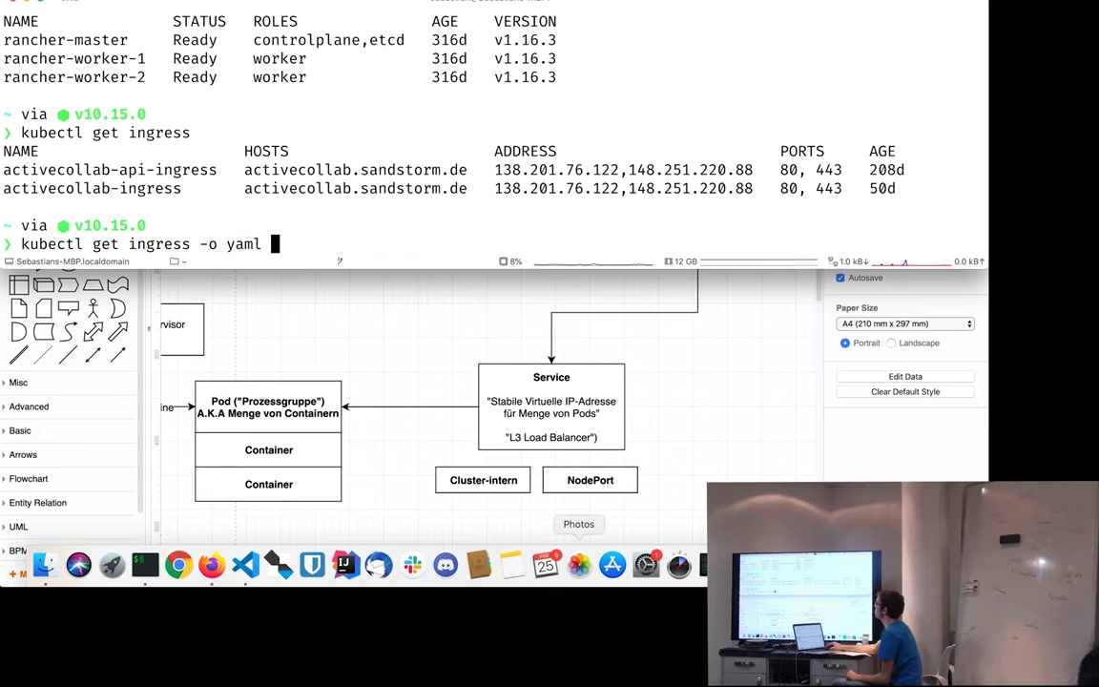
{"action": "key", "text": "Return"}
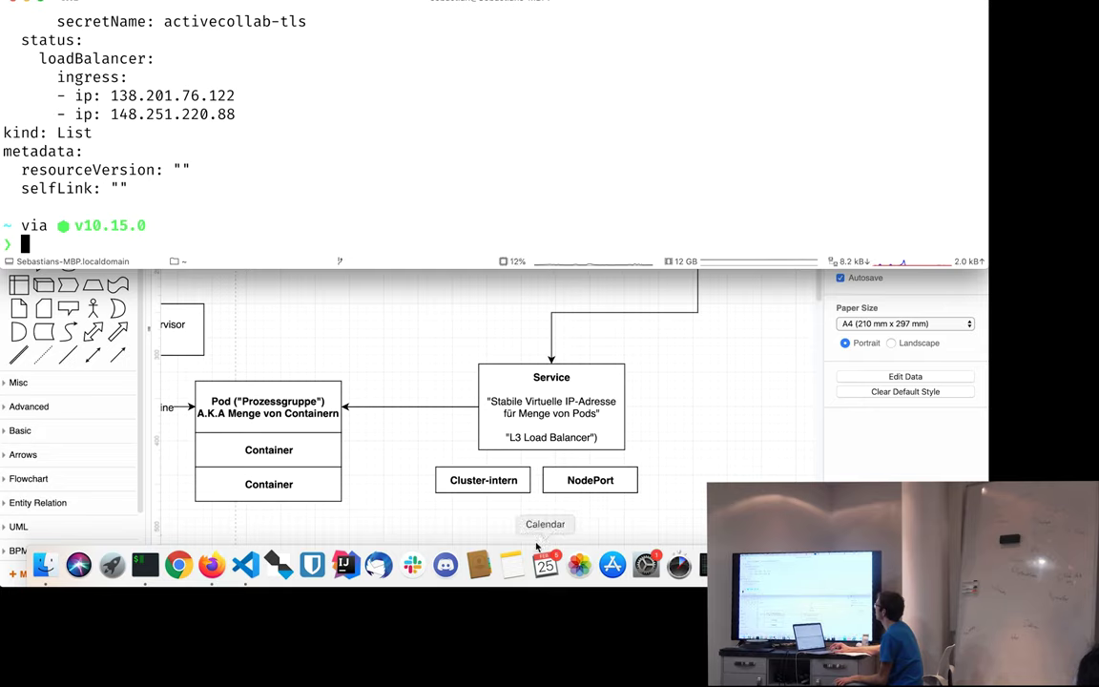
{"action": "scroll", "coordinate": [480, 218], "scroll_direction": "up", "scroll_amount": 20}
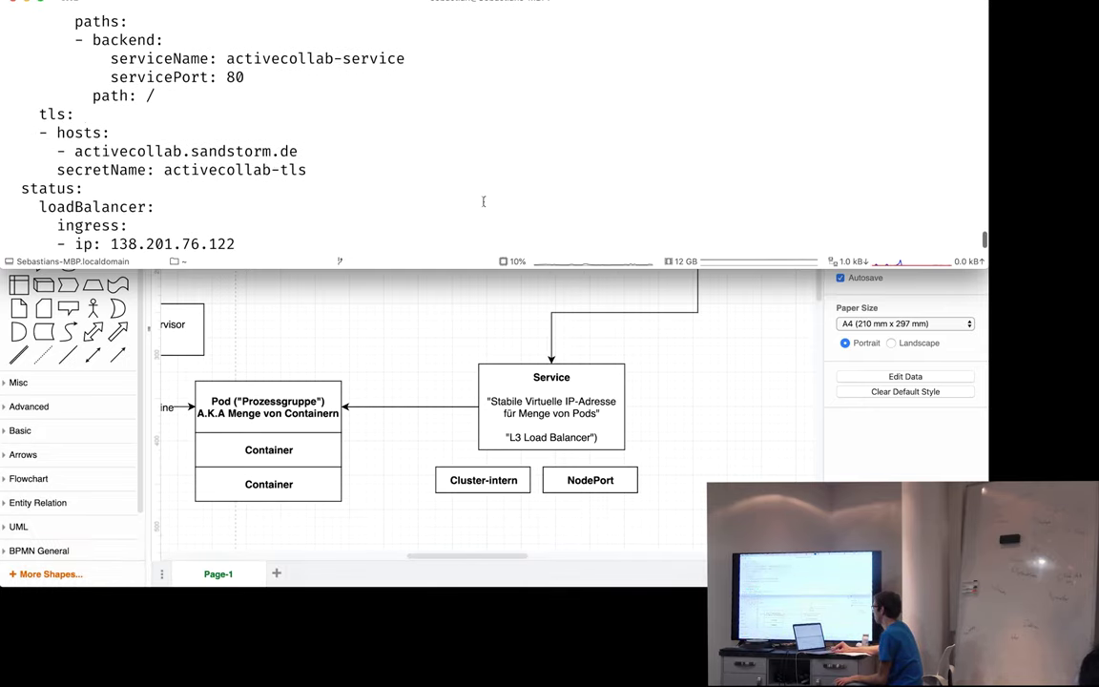
{"action": "scroll", "coordinate": [484, 201], "scroll_direction": "up", "scroll_amount": 4}
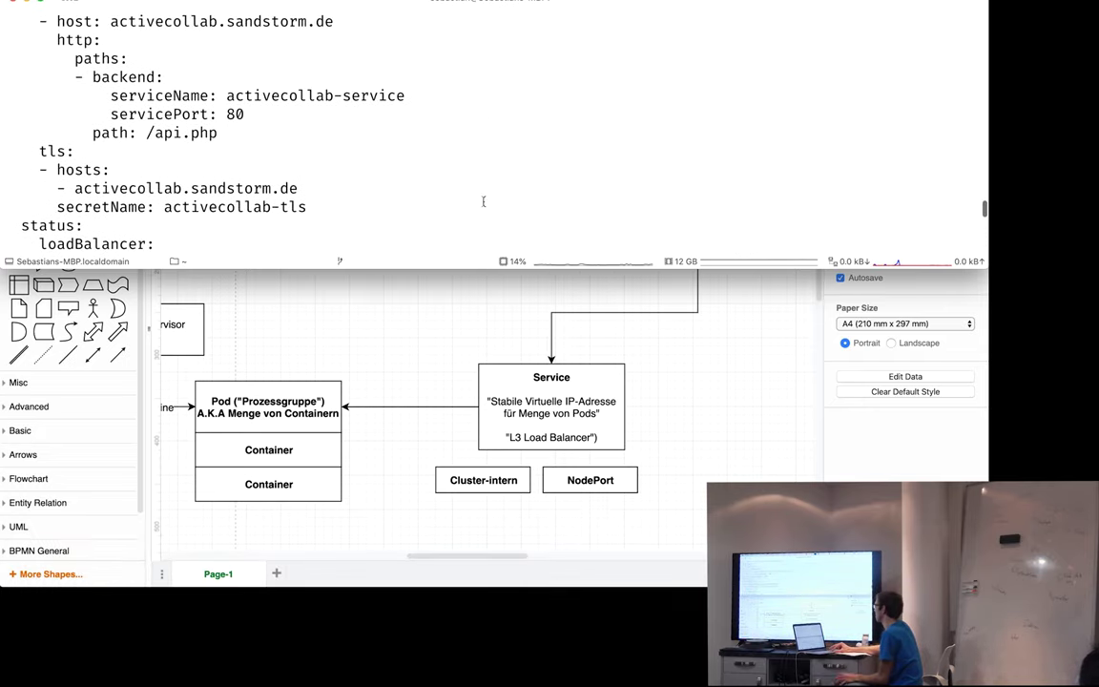
{"action": "left_click_drag", "start_coordinate": [483, 268], "coordinate": [484, 452]}
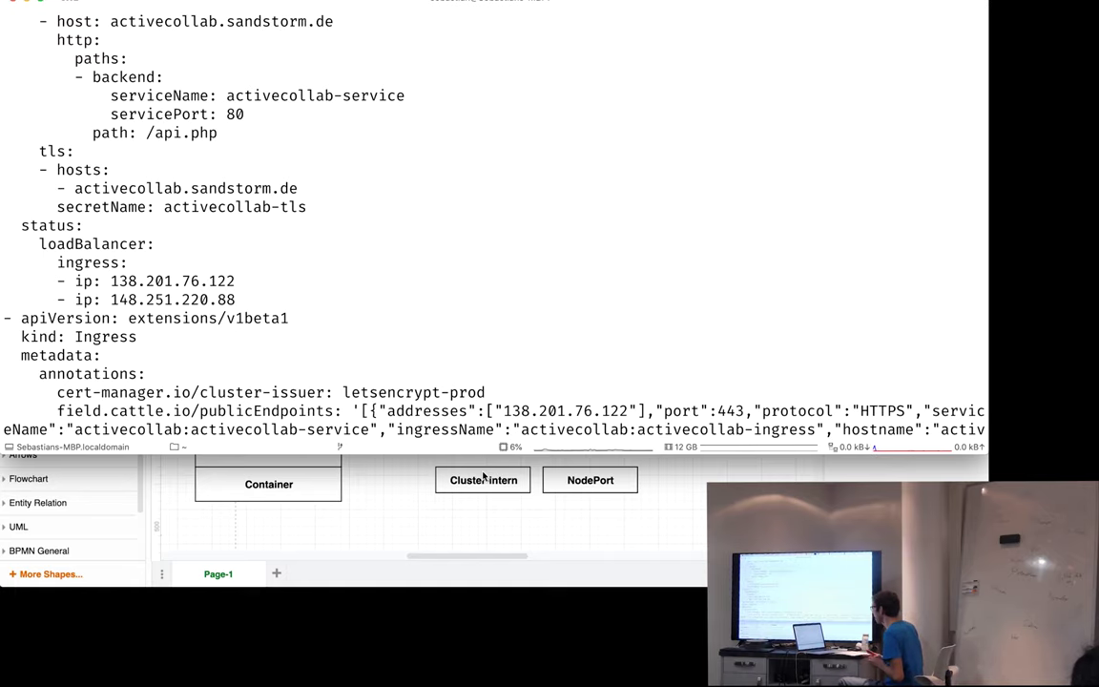
- Close Firefox's Kubernetes tutorial tab, confirm 'Seite verlassen', and get a fresh tab
{"action": "left_click", "coordinate": [484, 477]}
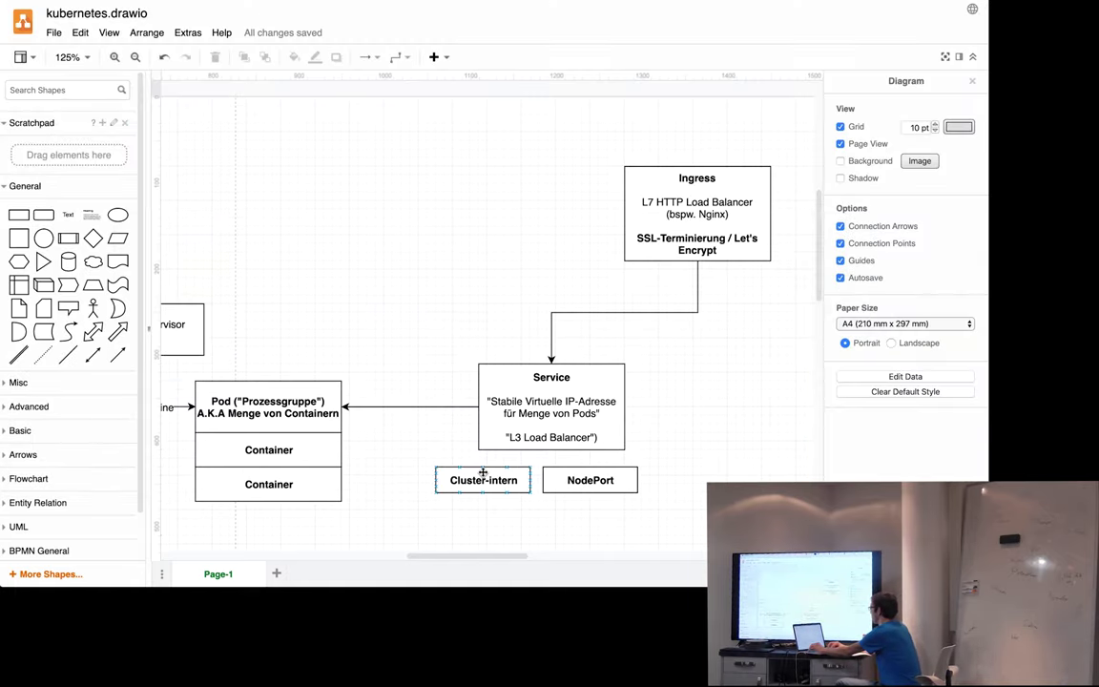
{"action": "key", "text": "alt+space"}
{"action": "key", "text": "super+Tab"}
{"action": "key", "text": "super+Tab"}
{"action": "key", "text": "super+Tab"}
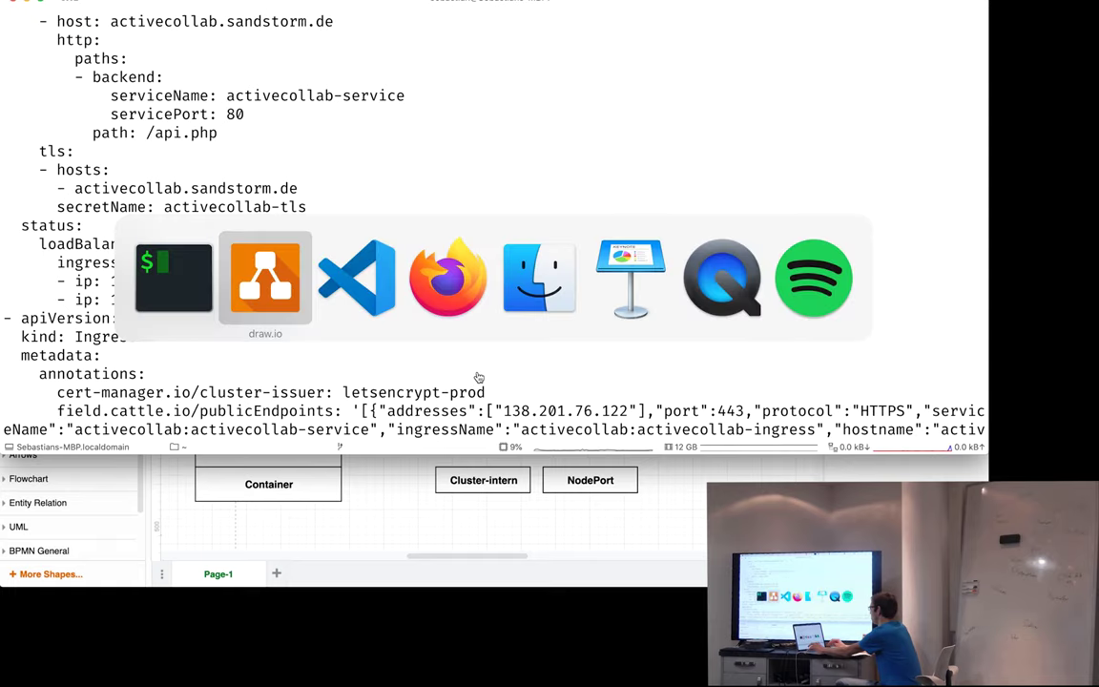
{"action": "left_click", "coordinate": [695, 5]}
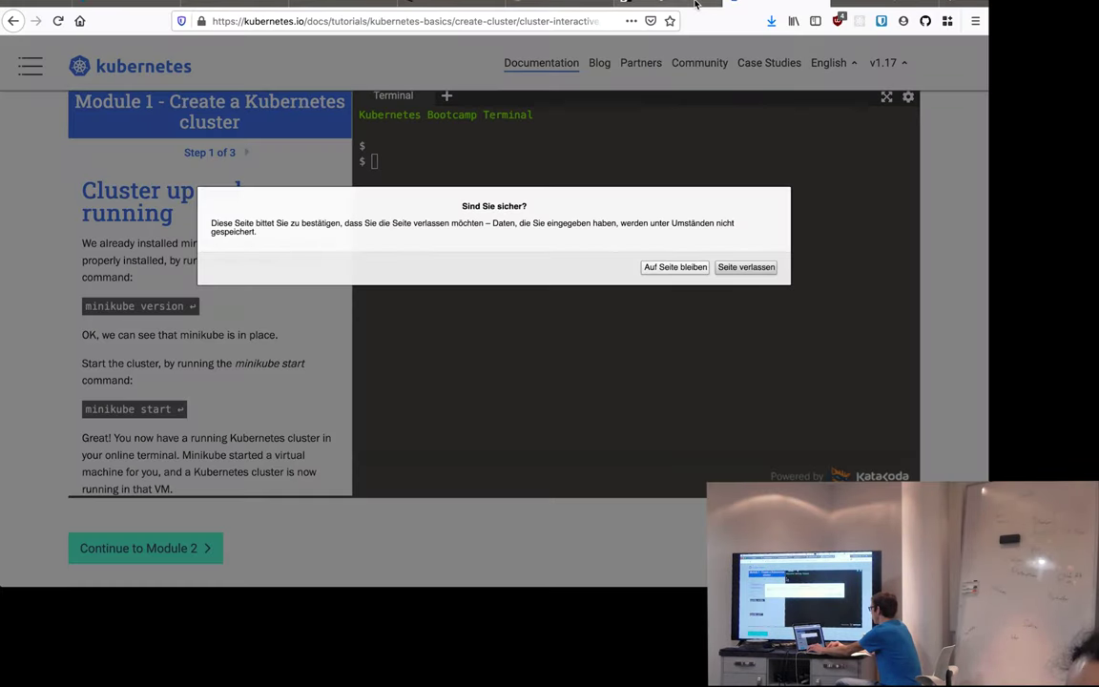
{"action": "left_click", "coordinate": [740, 262]}
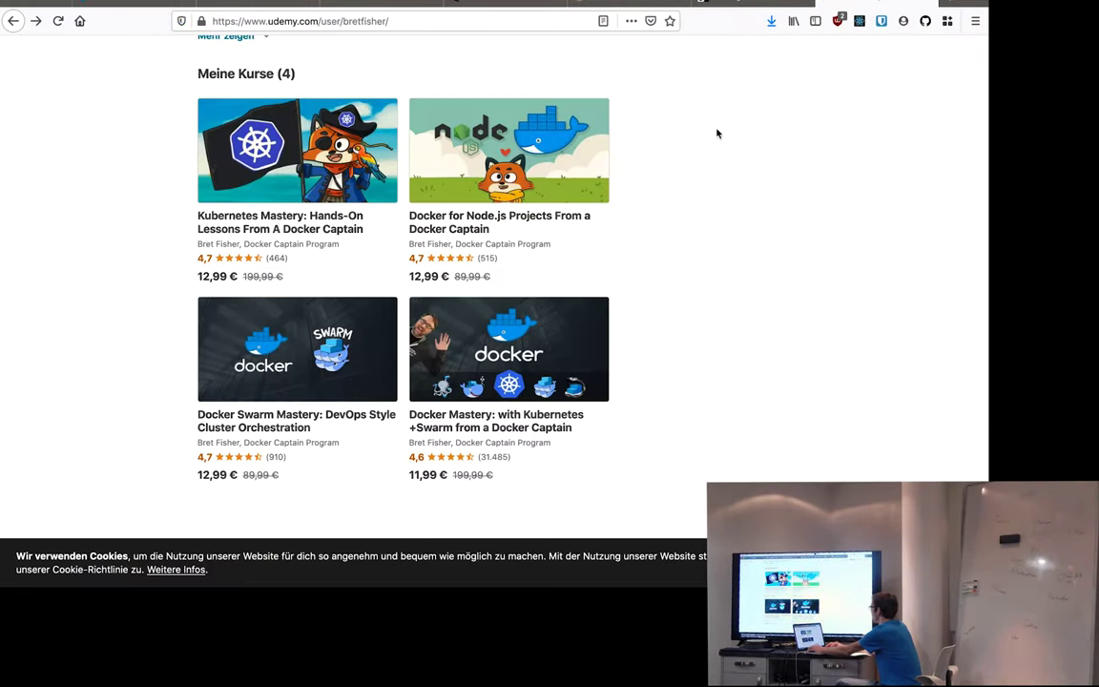
{"action": "key", "text": "ctrl+w"}
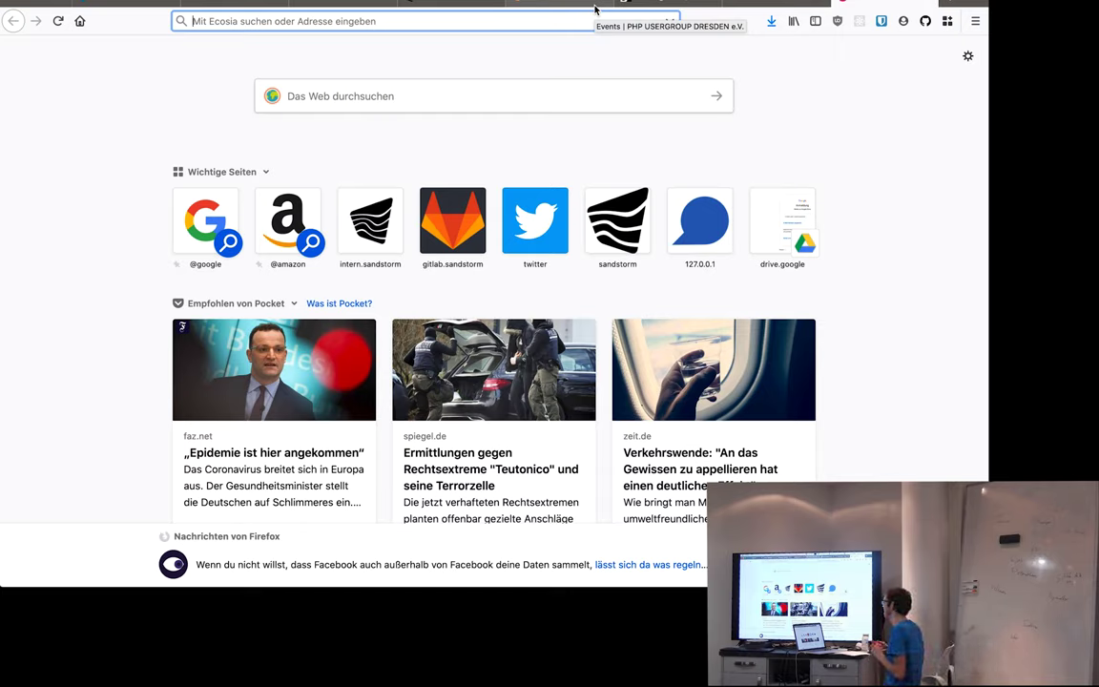
- Load kubernetes.io and open the Documentation's Production environment guide
{"action": "type", "text": "kubernetes.io/"}
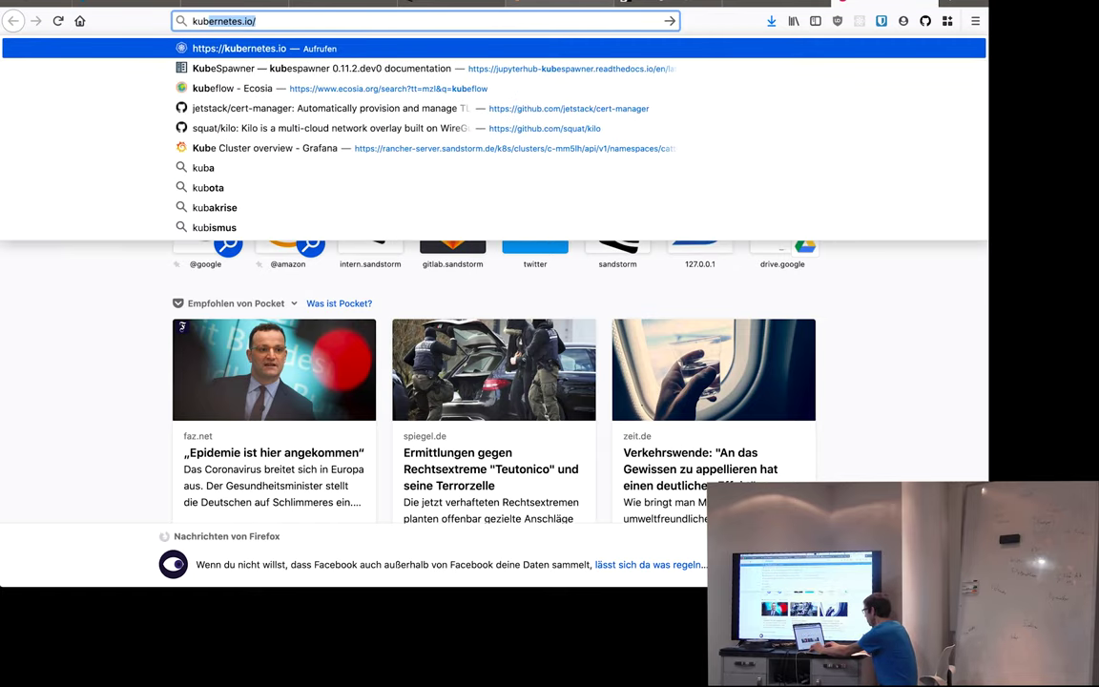
{"action": "key", "text": "Return"}
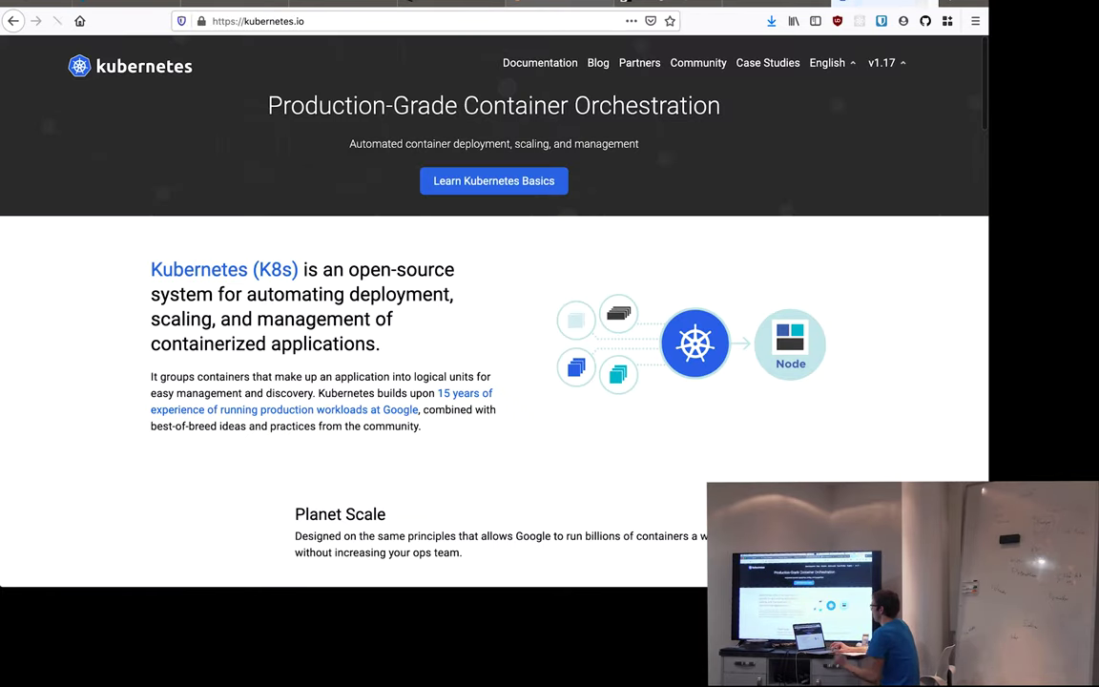
{"action": "left_click", "coordinate": [556, 64]}
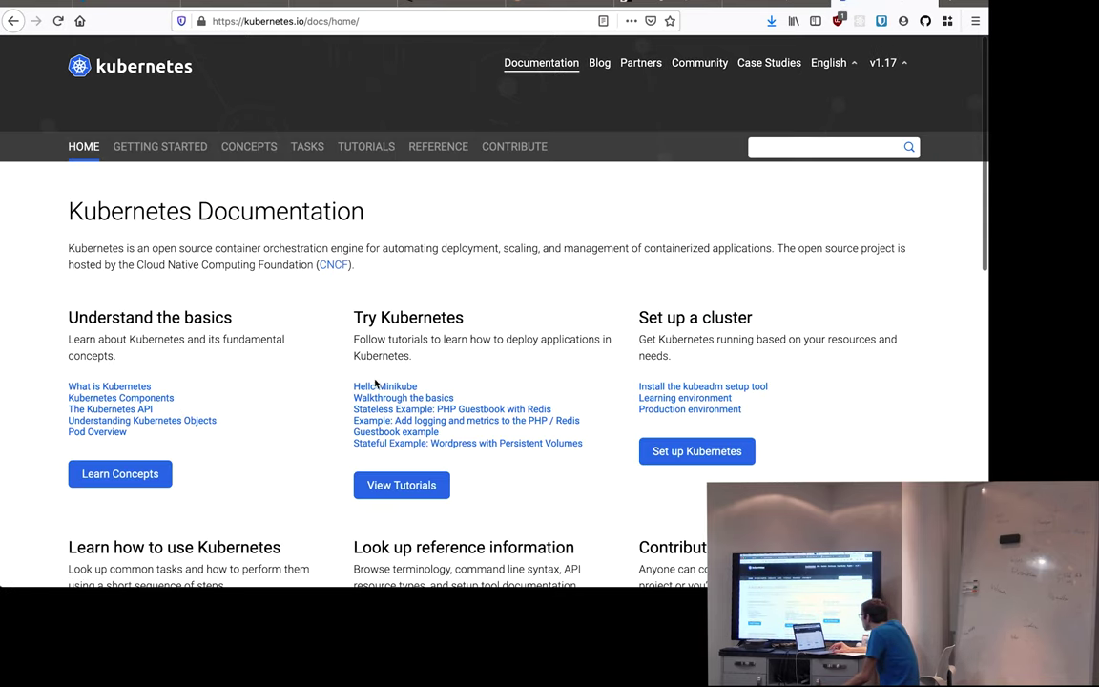
{"action": "left_click", "coordinate": [666, 410]}
- Scroll through the providers table, then start searching 'kismatic enterpr' in a new tab
{"action": "scroll", "coordinate": [667, 415], "scroll_direction": "down", "scroll_amount": 1}
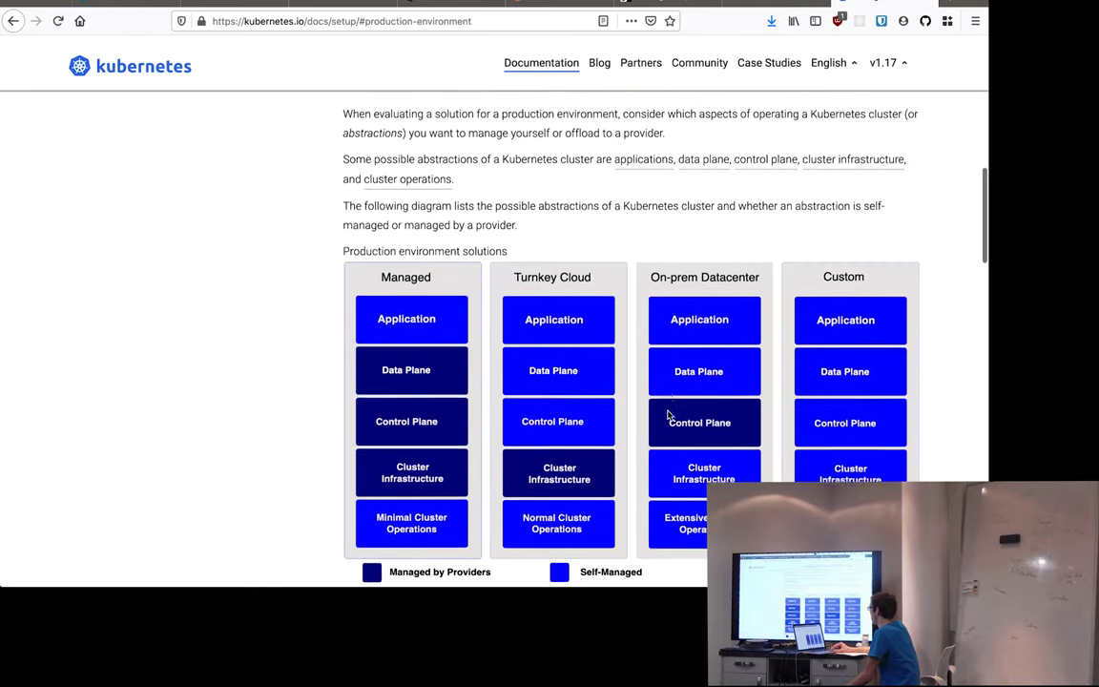
{"action": "scroll", "coordinate": [668, 415], "scroll_direction": "down", "scroll_amount": 1}
{"action": "scroll", "coordinate": [668, 415], "scroll_direction": "down", "scroll_amount": 2}
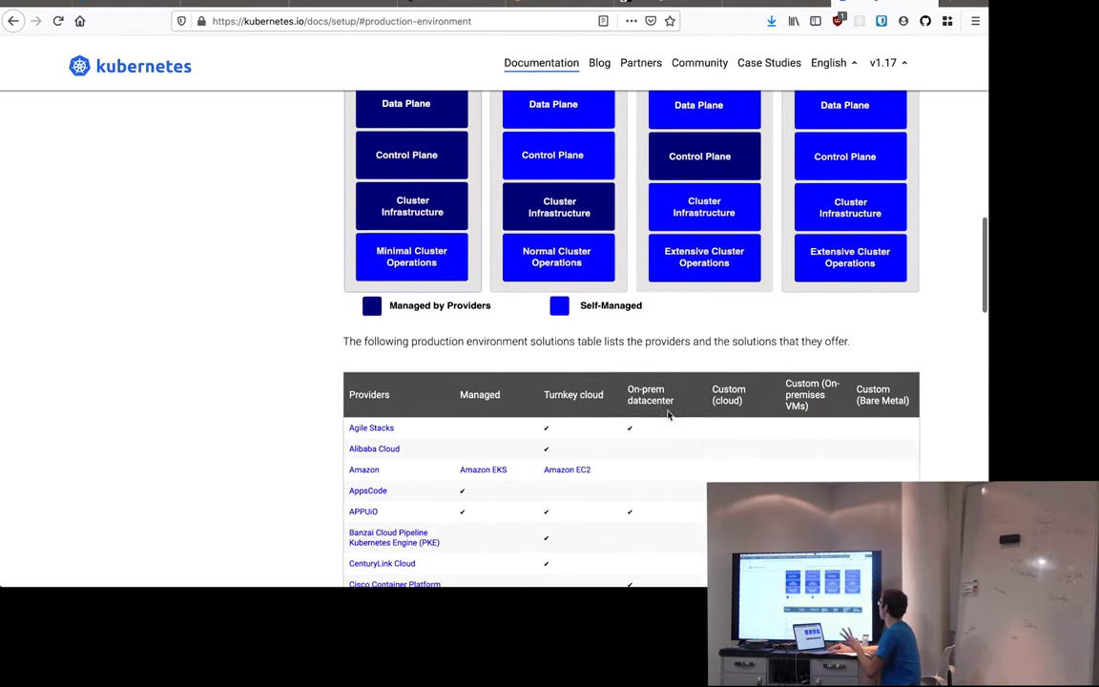
{"action": "scroll", "coordinate": [667, 415], "scroll_direction": "down", "scroll_amount": 6}
{"action": "scroll", "coordinate": [668, 415], "scroll_direction": "down", "scroll_amount": 11}
{"action": "scroll", "coordinate": [667, 415], "scroll_direction": "down", "scroll_amount": 6}
{"action": "scroll", "coordinate": [668, 415], "scroll_direction": "up", "scroll_amount": 3}
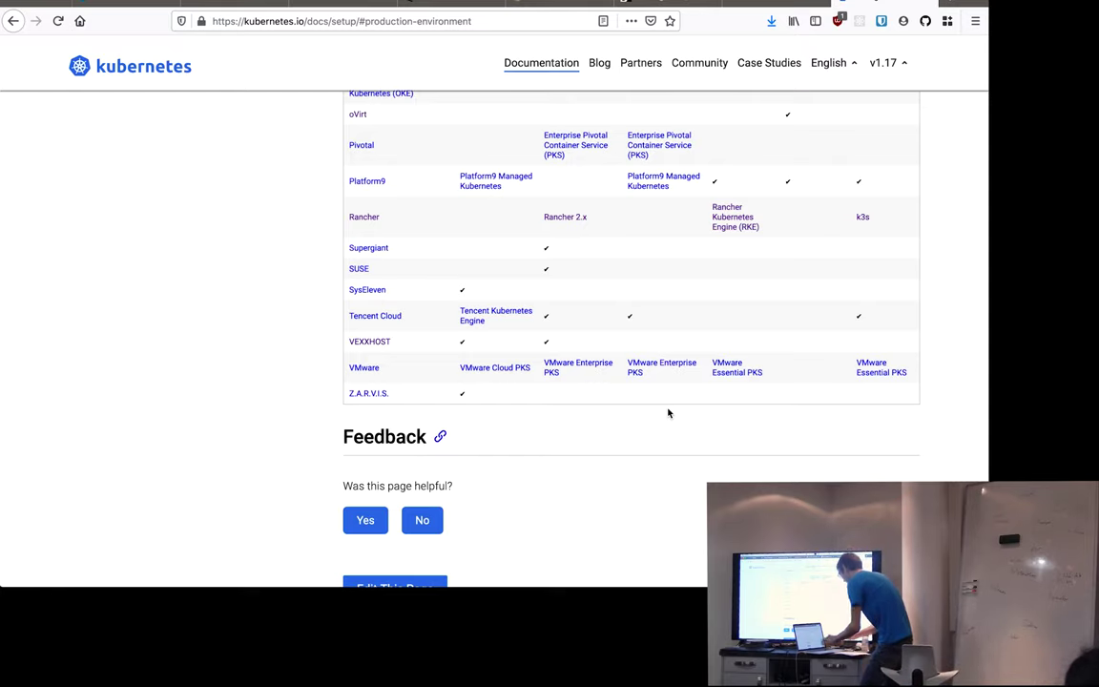
{"action": "key", "text": "ctrl+t"}
{"action": "type", "text": "kis"}
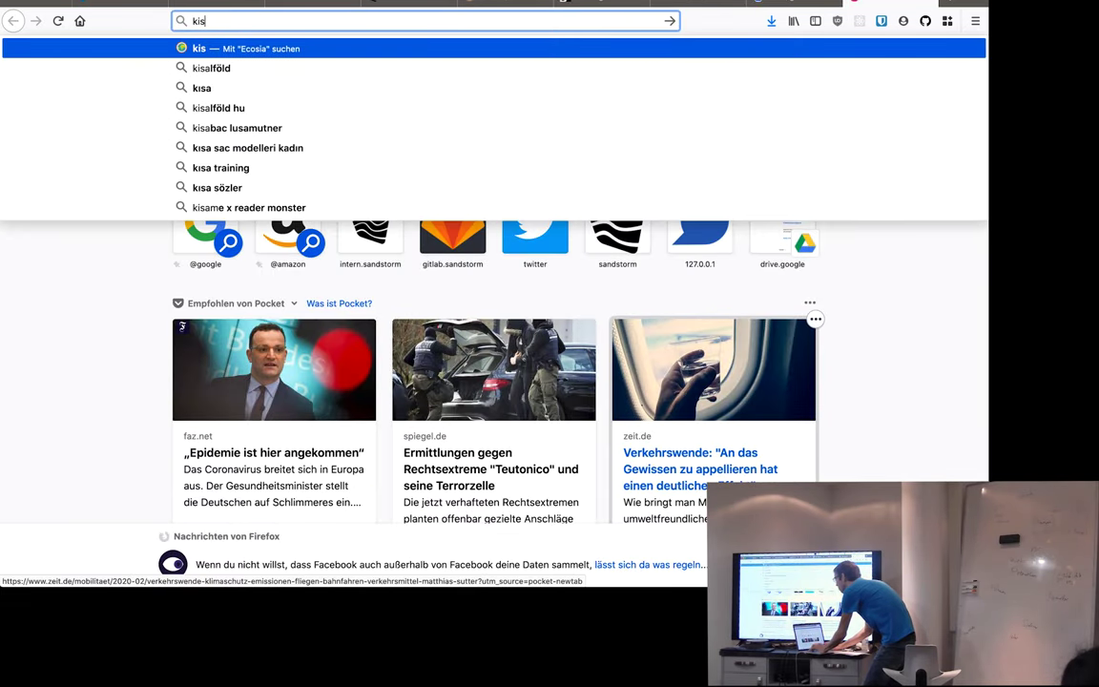
{"action": "type", "text": "matic enterpr"}
- Open github.com/apprenda/kismatic, scroll its README, and highlight the 28 Jun 2018 commit date
{"action": "key", "text": "Down"}
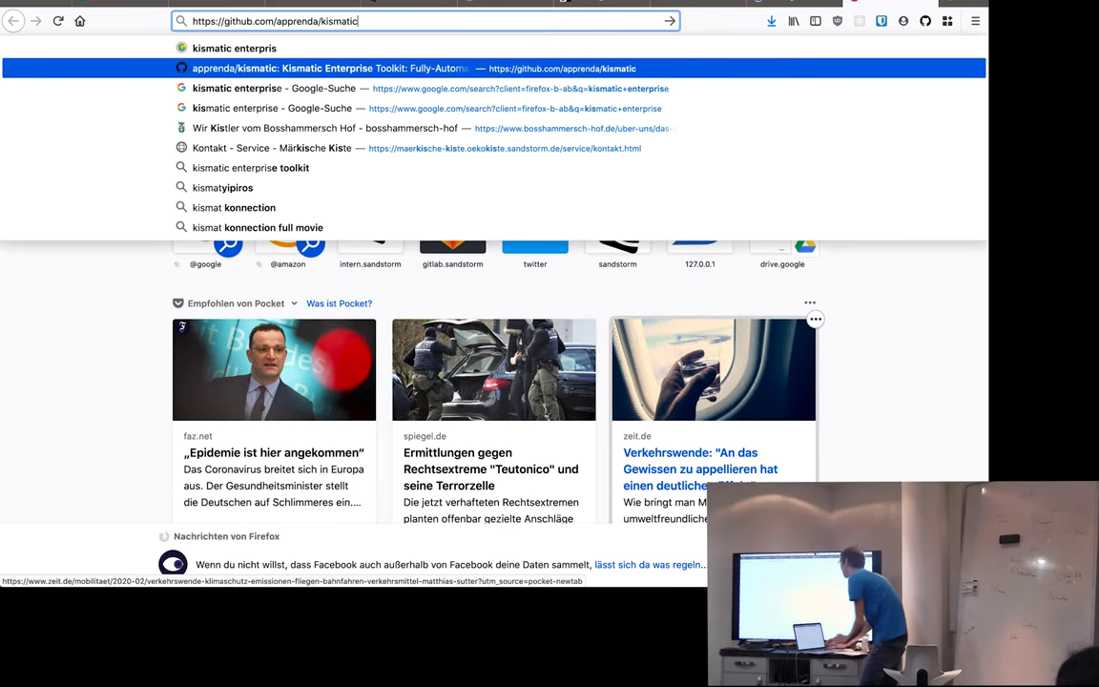
{"action": "key", "text": "Return"}
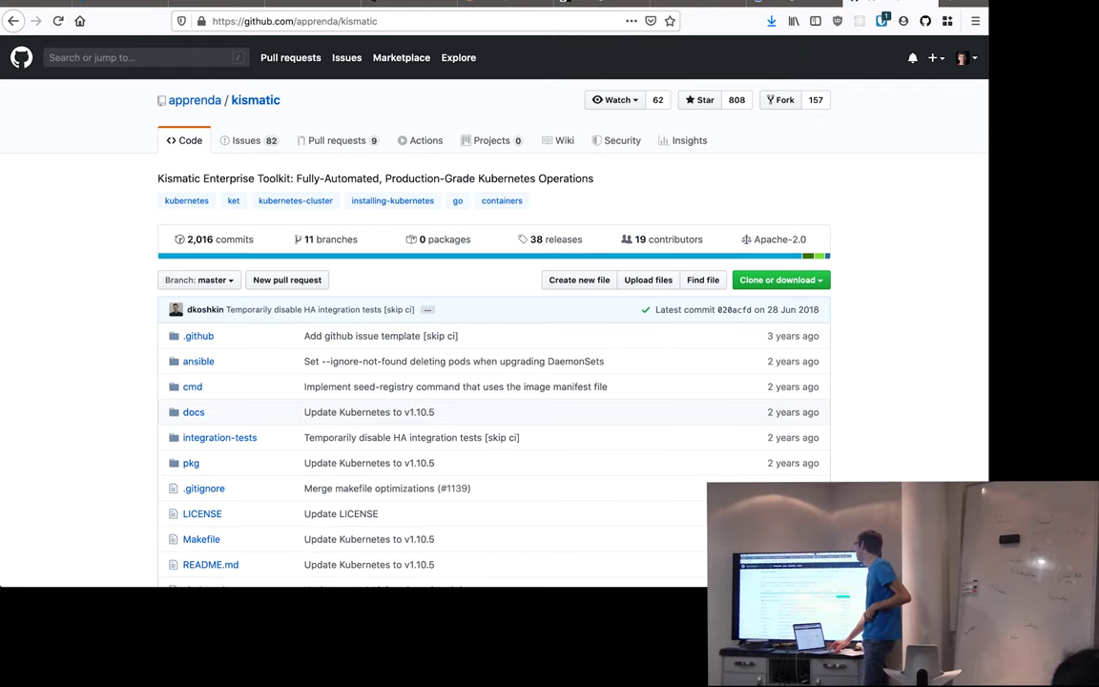
{"action": "scroll", "coordinate": [540, 459], "scroll_direction": "down", "scroll_amount": 6}
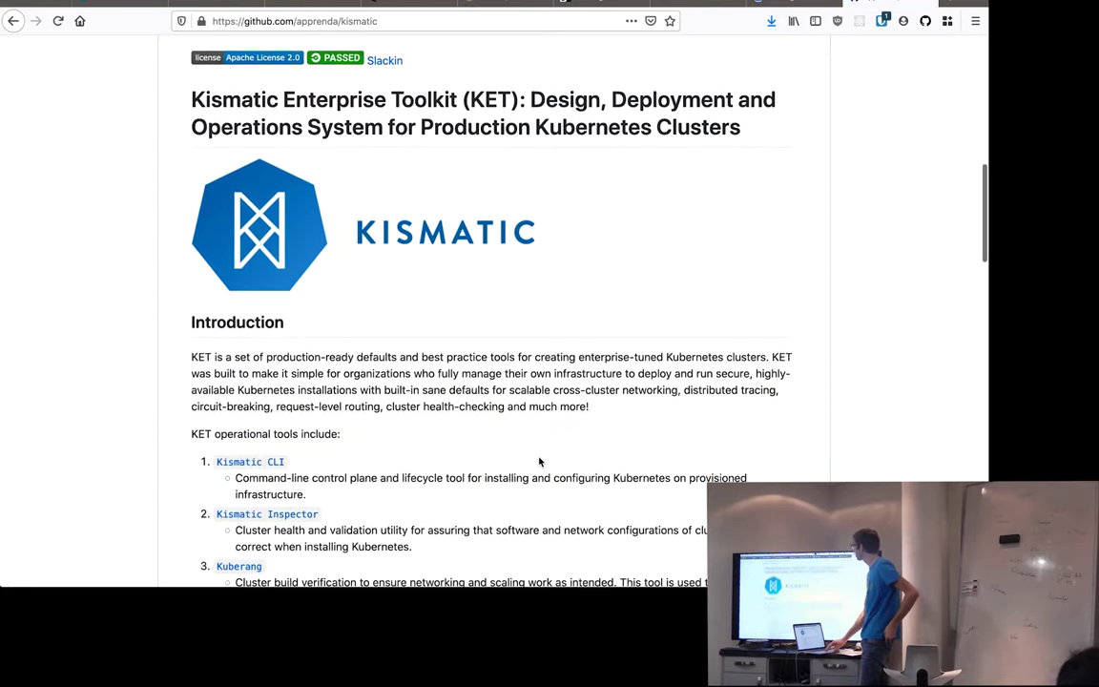
{"action": "scroll", "coordinate": [540, 462], "scroll_direction": "down", "scroll_amount": 3}
{"action": "scroll", "coordinate": [540, 460], "scroll_direction": "up", "scroll_amount": 5}
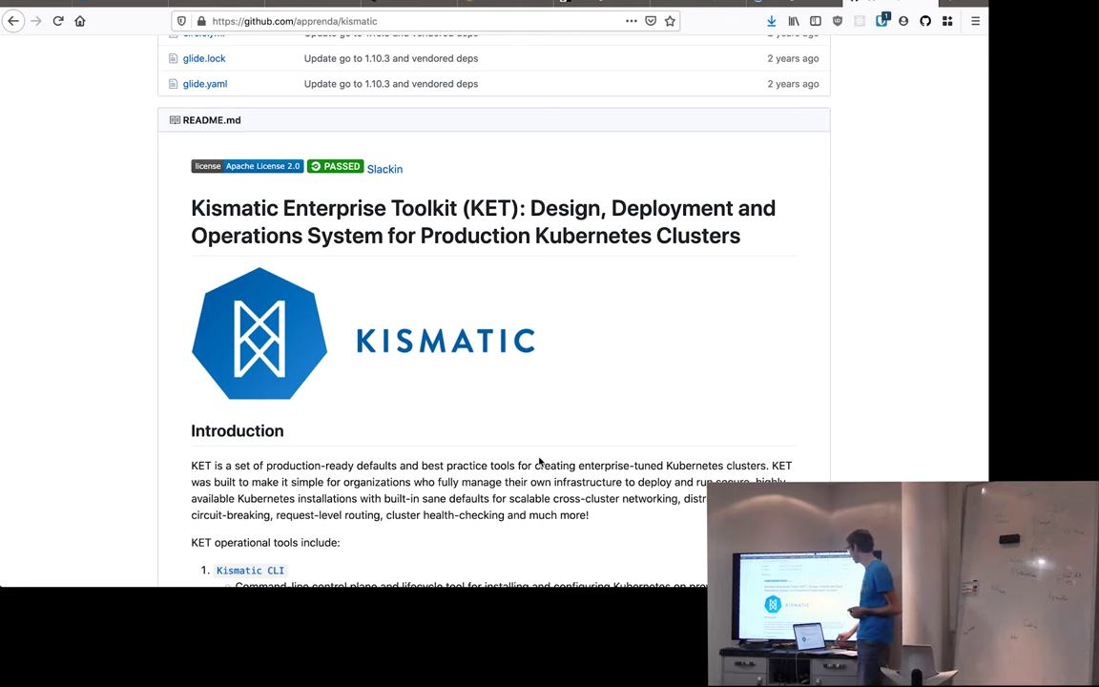
{"action": "scroll", "coordinate": [540, 462], "scroll_direction": "up", "scroll_amount": 5}
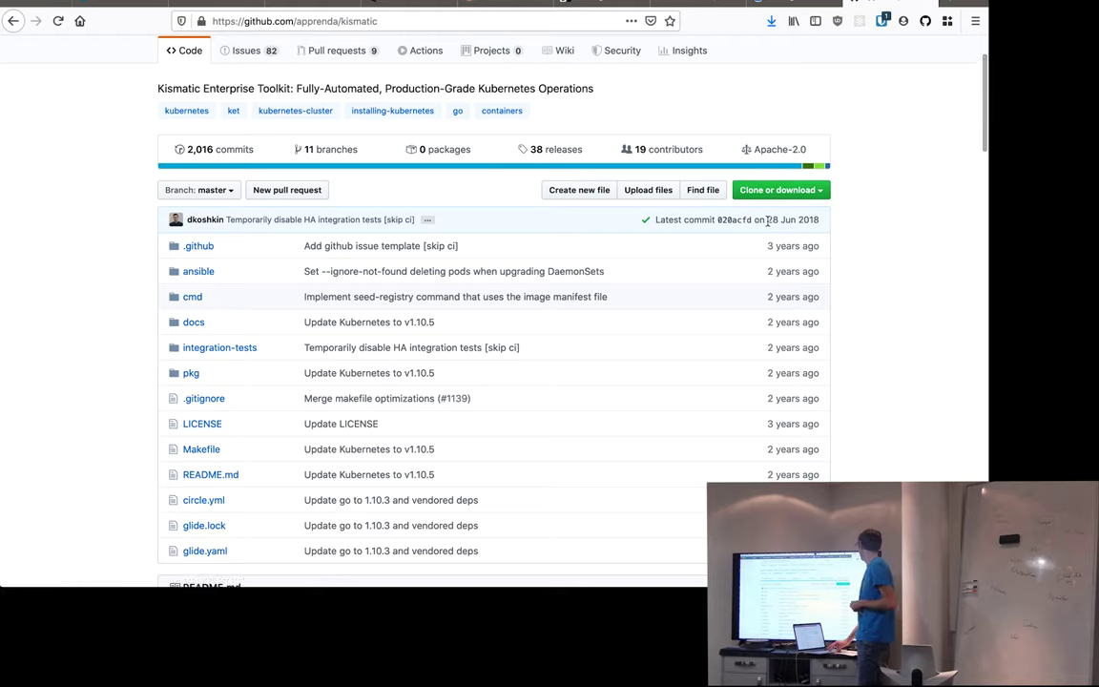
{"action": "left_click_drag", "start_coordinate": [765, 220], "coordinate": [827, 221]}
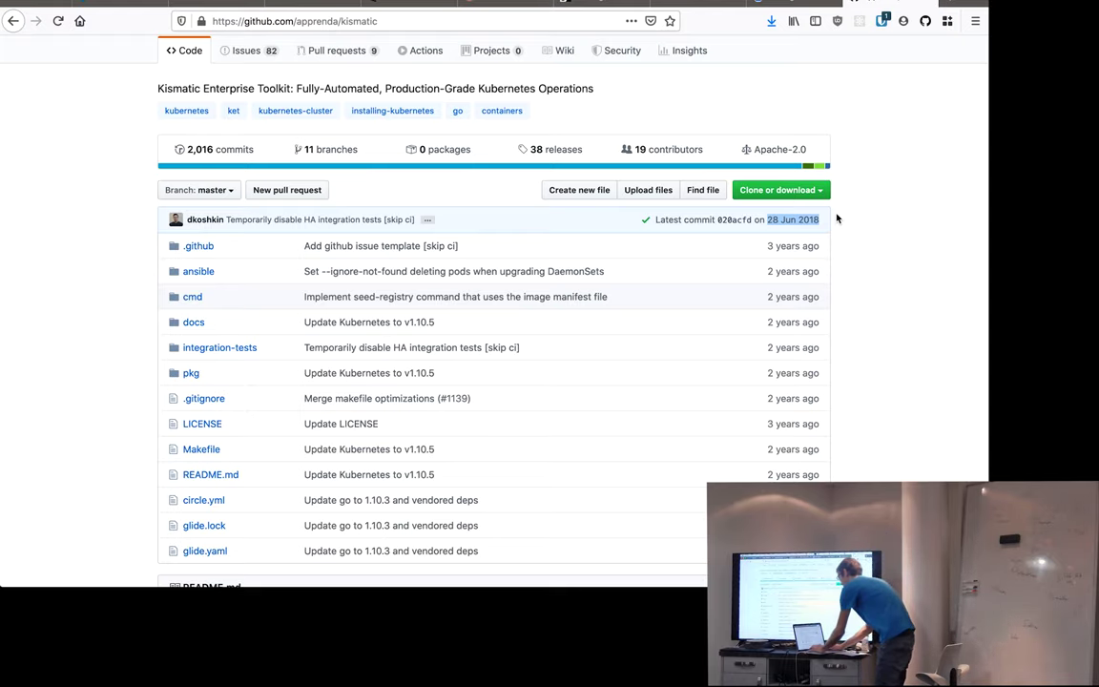
- Load rancher.com in a new tab, then open another blank tab
{"action": "key", "text": "ctrl+t"}
{"action": "type", "text": "rancher"}
{"action": "key", "text": "Delete"}
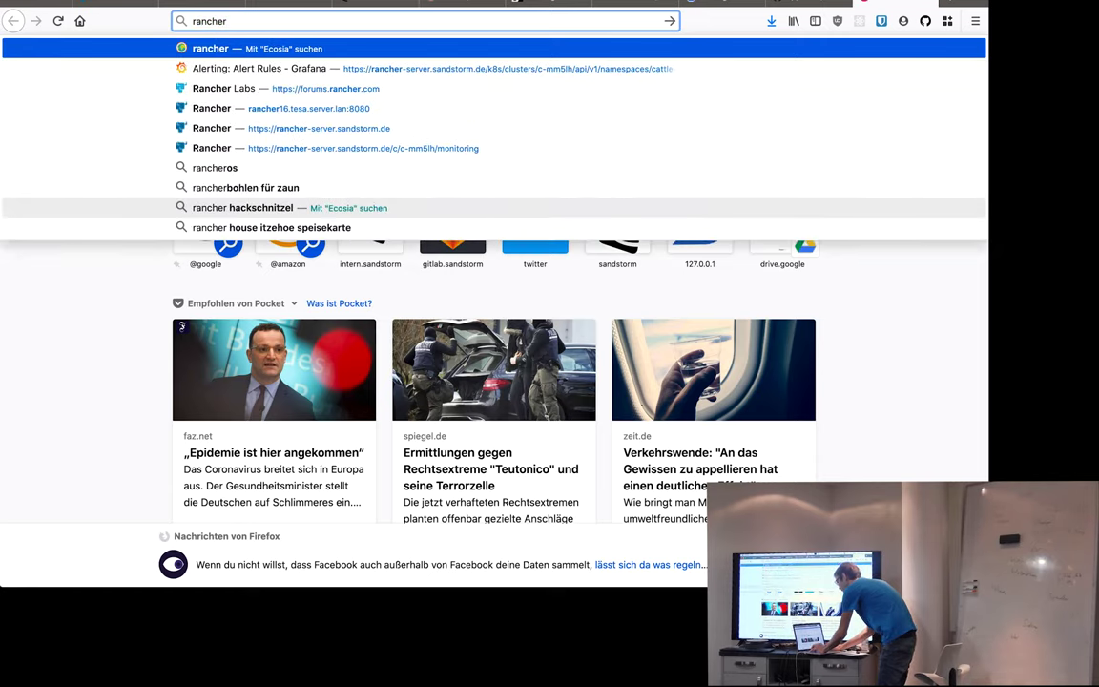
{"action": "type", "text": ".com"}
{"action": "key", "text": "Return"}
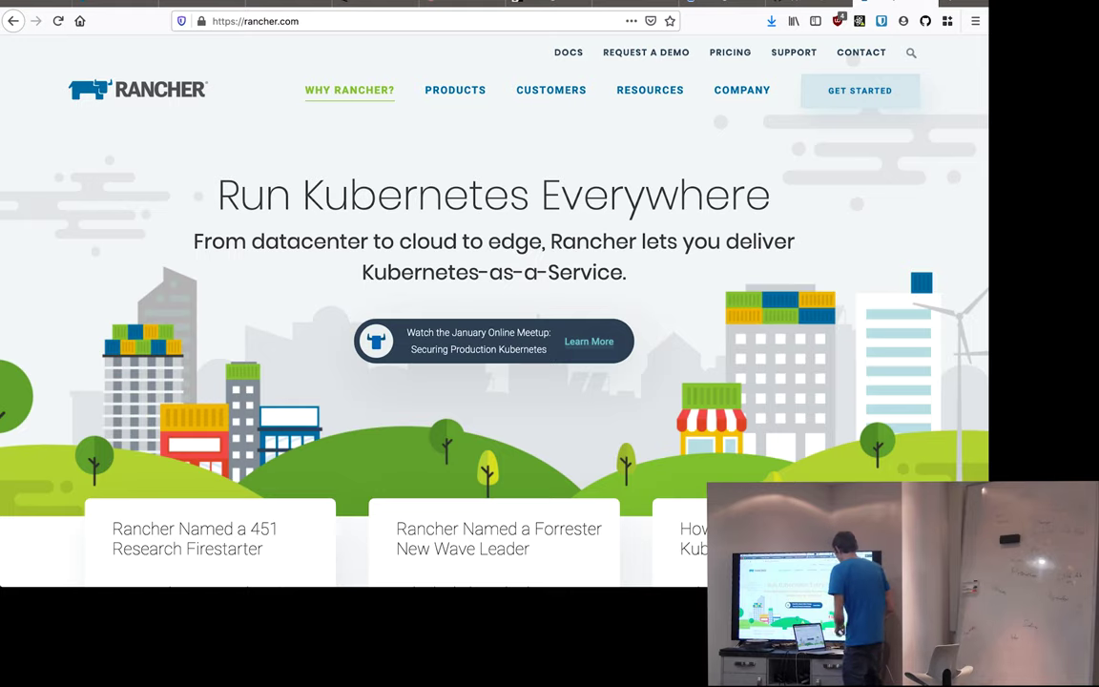
{"action": "key", "text": "ctrl+t"}
- Load rancher-server.sandstorm.de and choose Add Cluster on the Clusters page
{"action": "type", "text": "rancher-server.sandstorm.de/"}
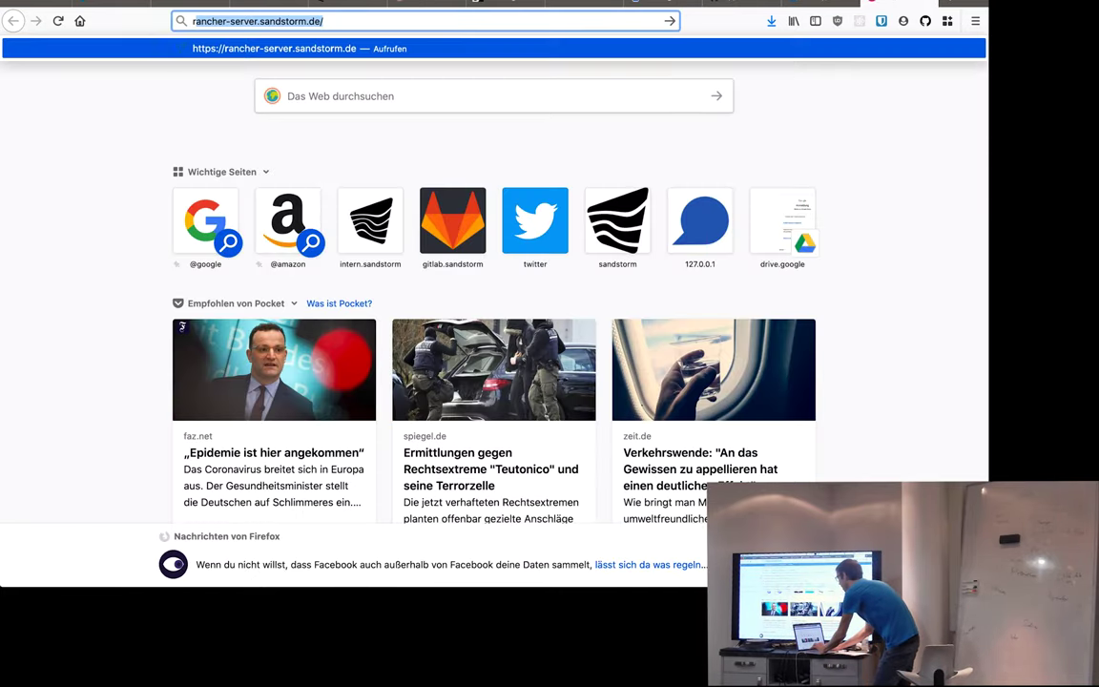
{"action": "key", "text": "Return"}
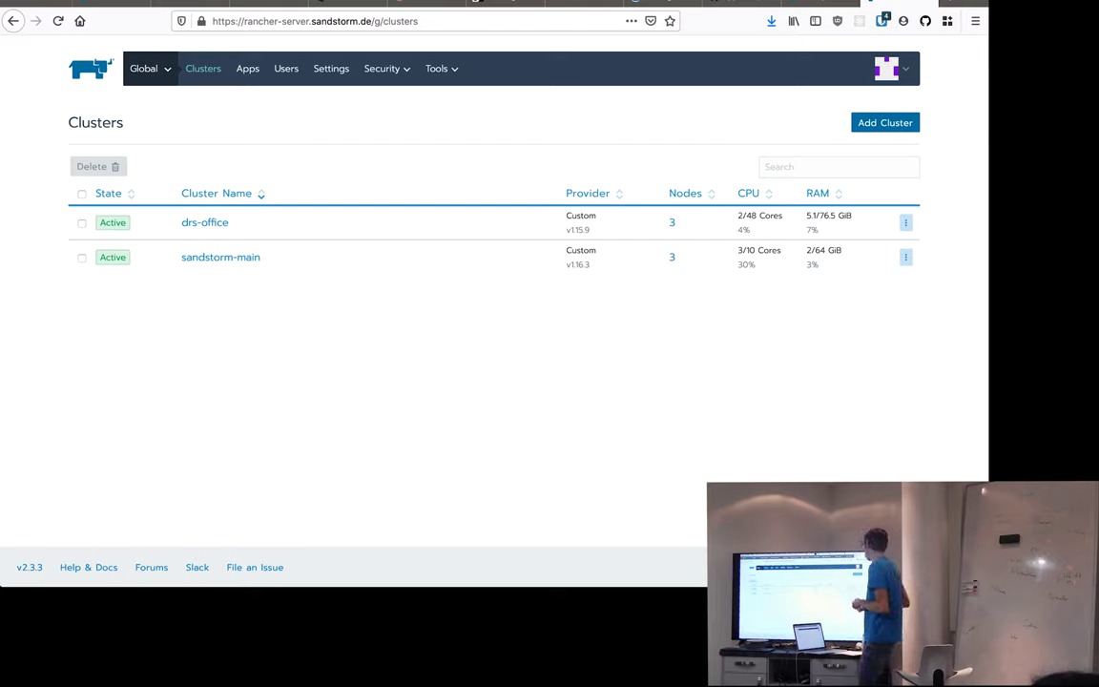
{"action": "left_click", "coordinate": [883, 122]}
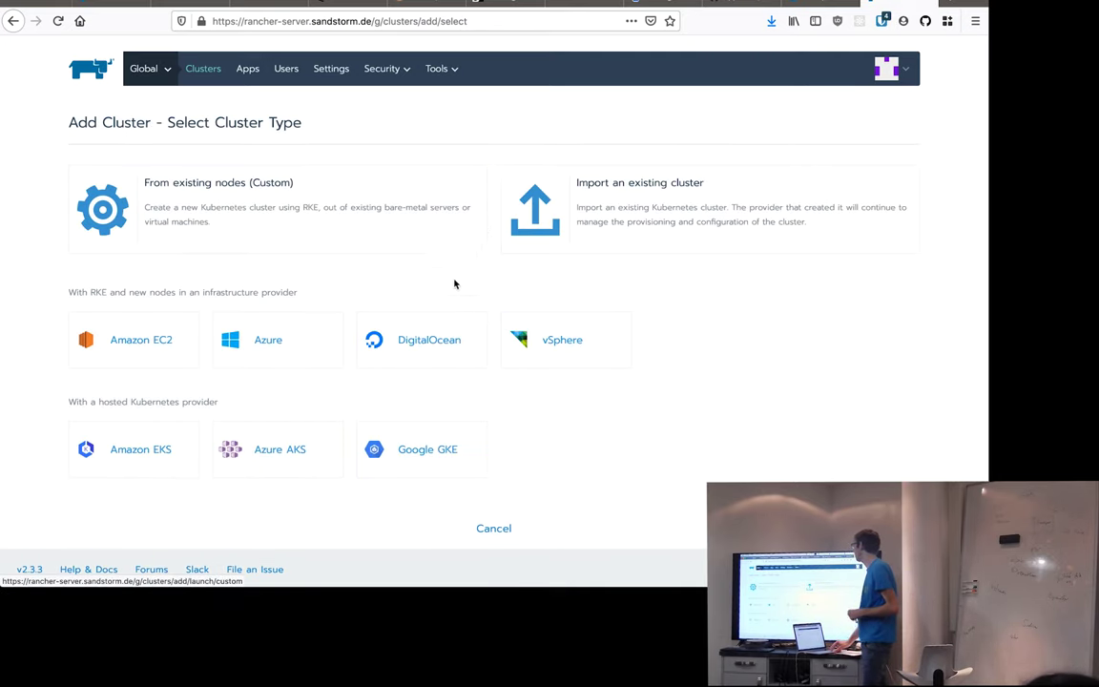
- Pick DigitalOcean, name the cluster democluster, and give pool foo the etcd and control-plane roles
{"action": "scroll", "coordinate": [453, 328], "scroll_direction": "down", "scroll_amount": 1}
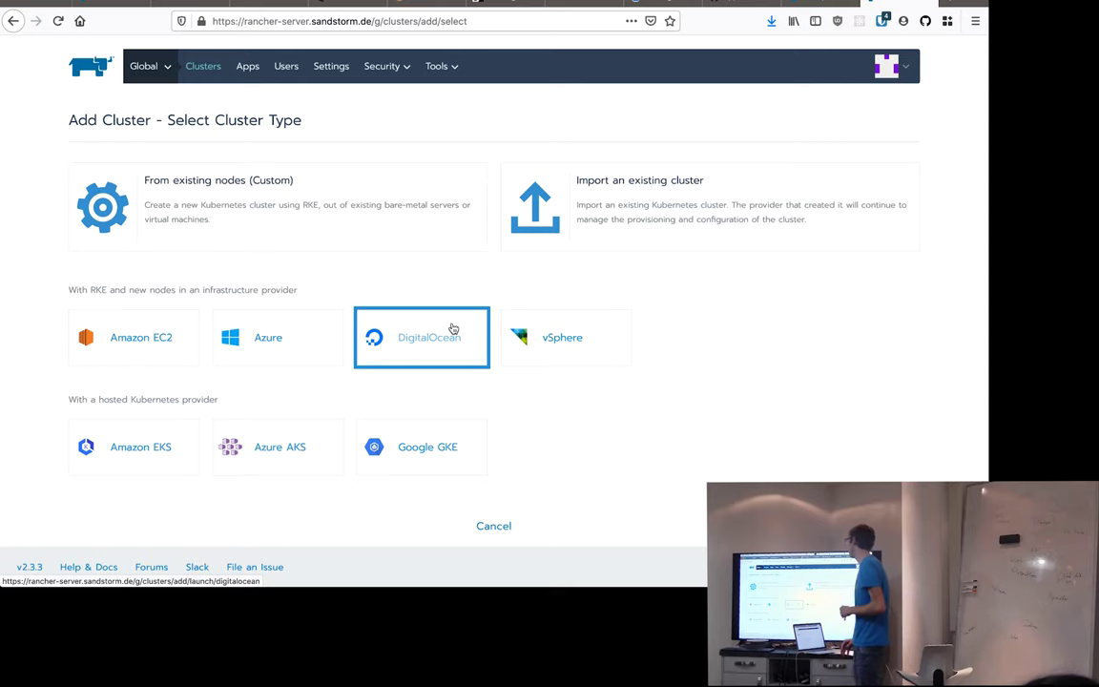
{"action": "left_click", "coordinate": [453, 329]}
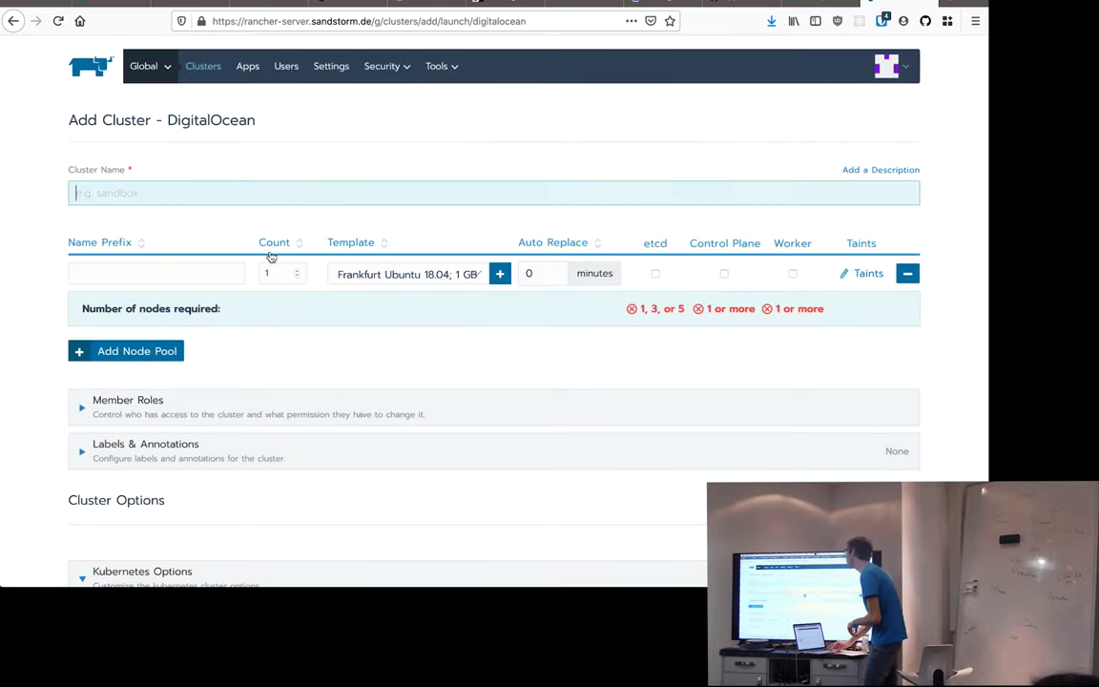
{"action": "left_click", "coordinate": [243, 195]}
{"action": "type", "text": "democluster"}
{"action": "key", "text": "Tab"}
{"action": "type", "text": "foo"}
{"action": "key", "text": "Tab"}
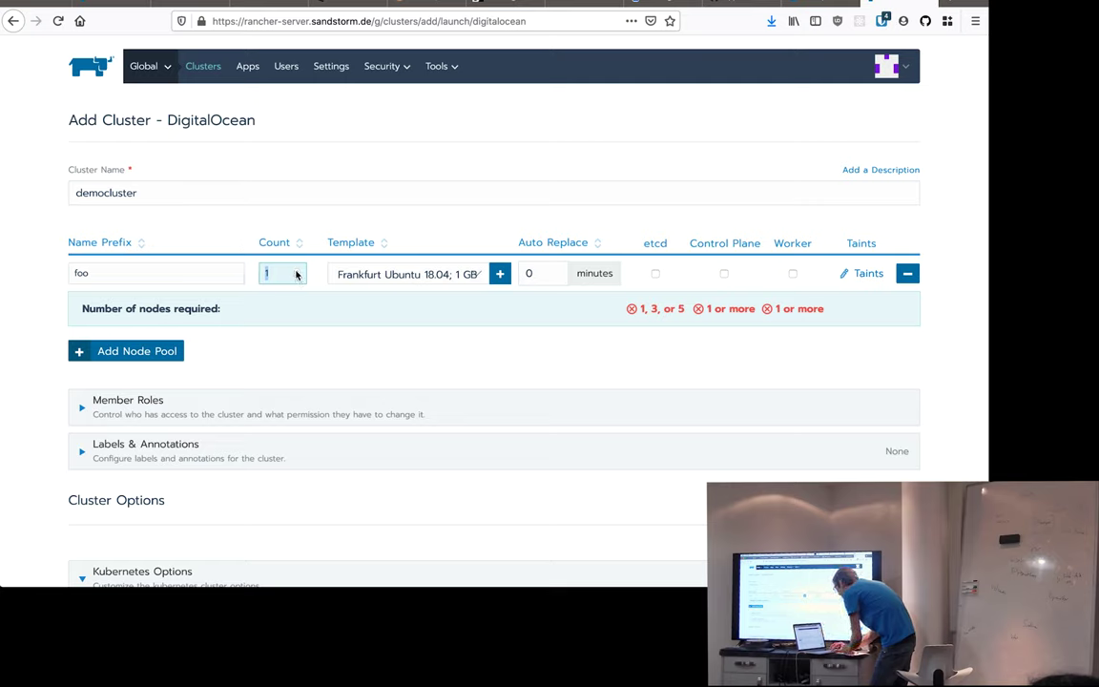
{"action": "left_click", "coordinate": [656, 274]}
{"action": "left_click", "coordinate": [725, 274]}
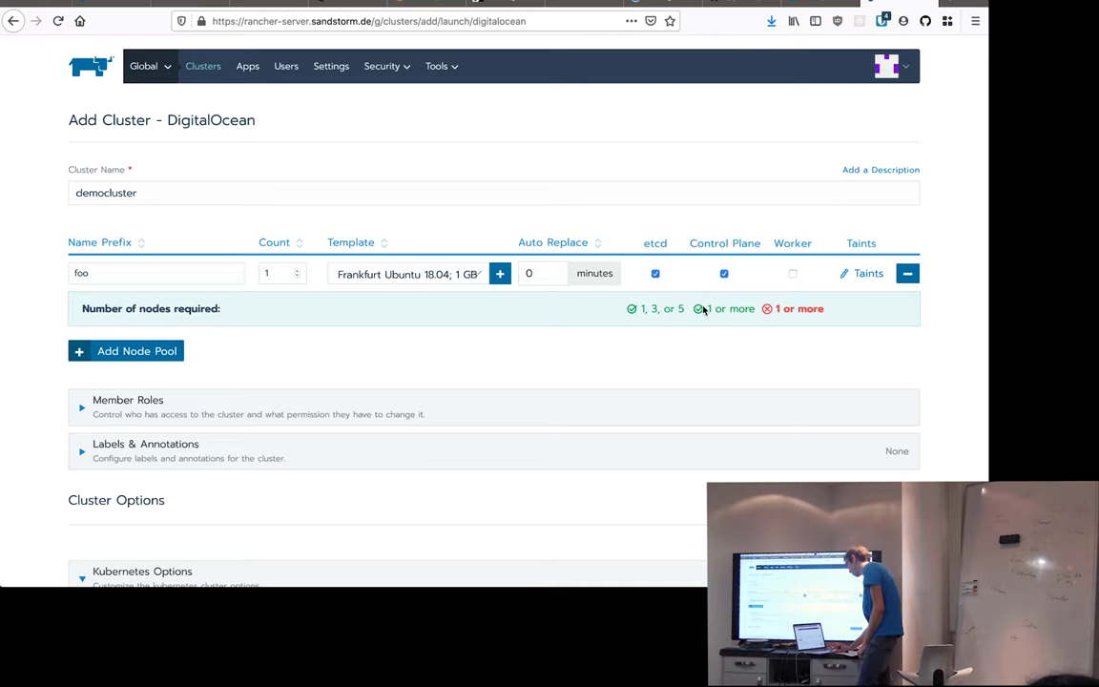
- Add node pools woker1 and worker2, both with the Worker role
{"action": "left_click", "coordinate": [176, 350]}
{"action": "left_click", "coordinate": [149, 312]}
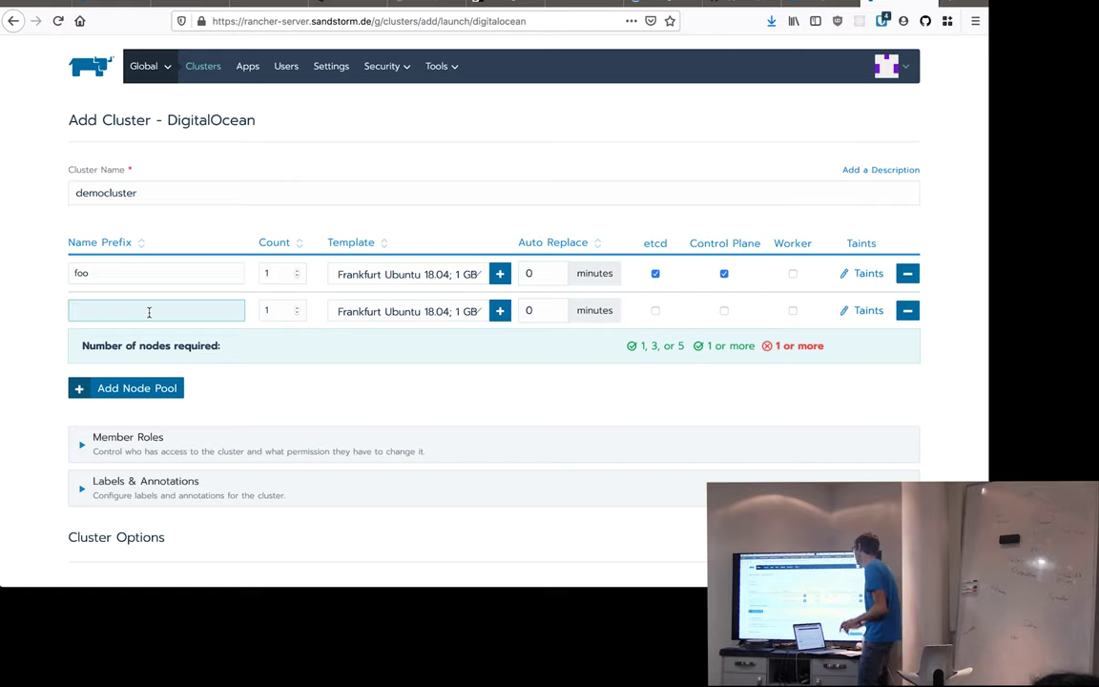
{"action": "type", "text": "woker1"}
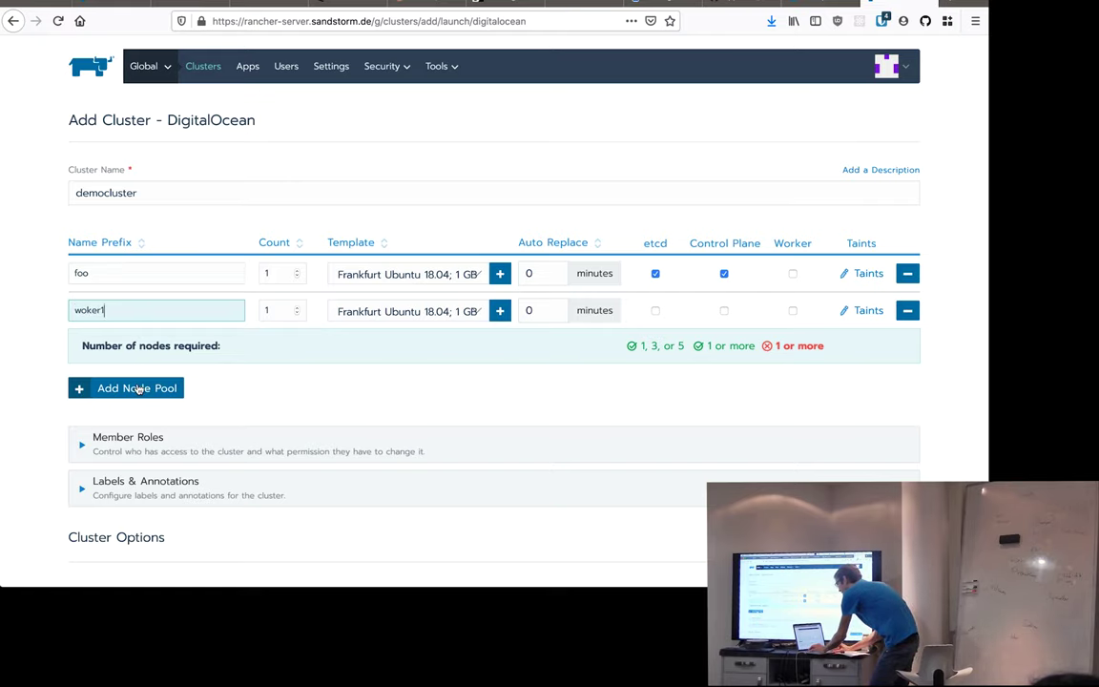
{"action": "left_click", "coordinate": [137, 387]}
{"action": "left_click", "coordinate": [135, 348]}
{"action": "type", "text": "worker2"}
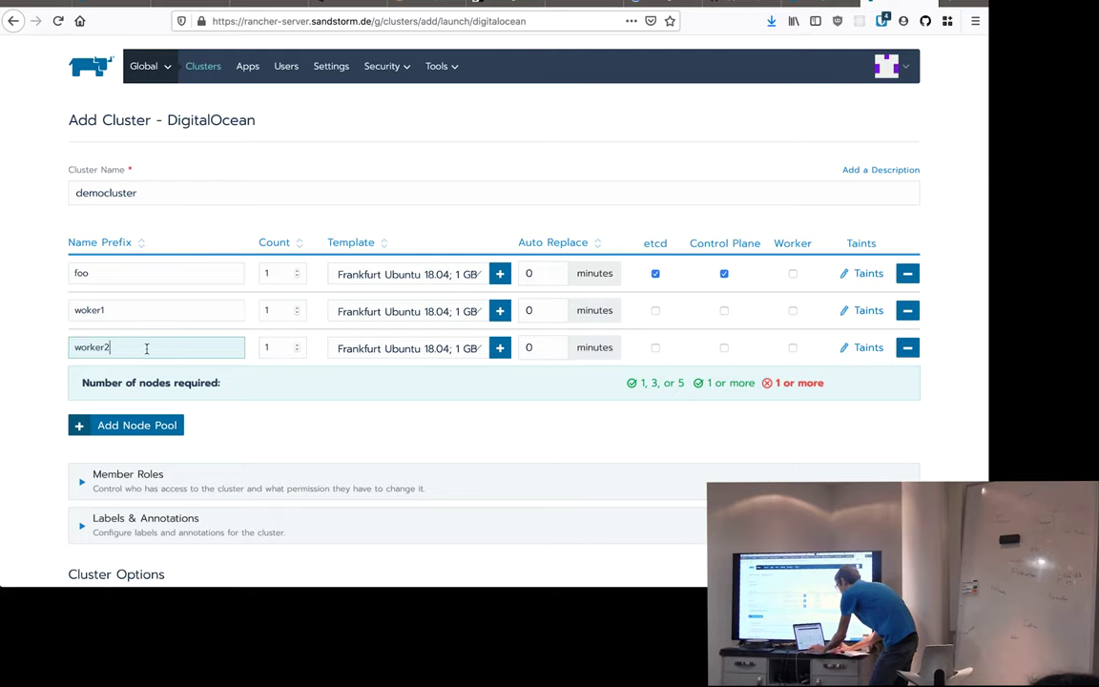
{"action": "left_click", "coordinate": [793, 310]}
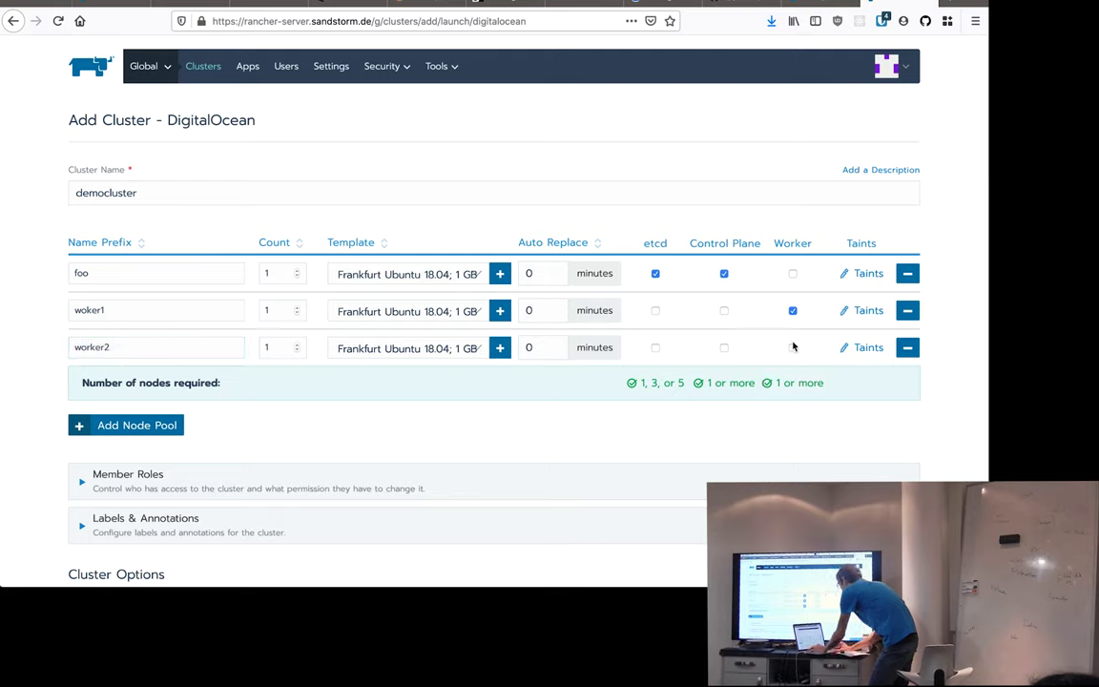
{"action": "left_click", "coordinate": [793, 347]}
- Check woker1's template choices and start creating a new node template for it
{"action": "left_click", "coordinate": [445, 311]}
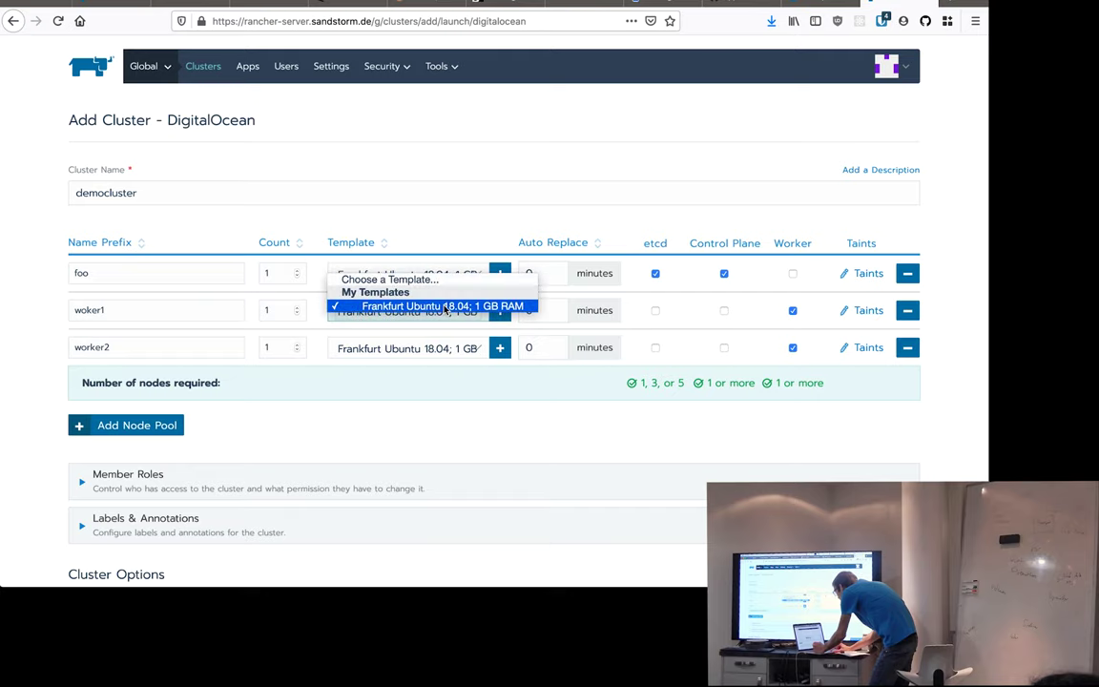
{"action": "left_click", "coordinate": [445, 306]}
{"action": "left_click", "coordinate": [500, 310]}
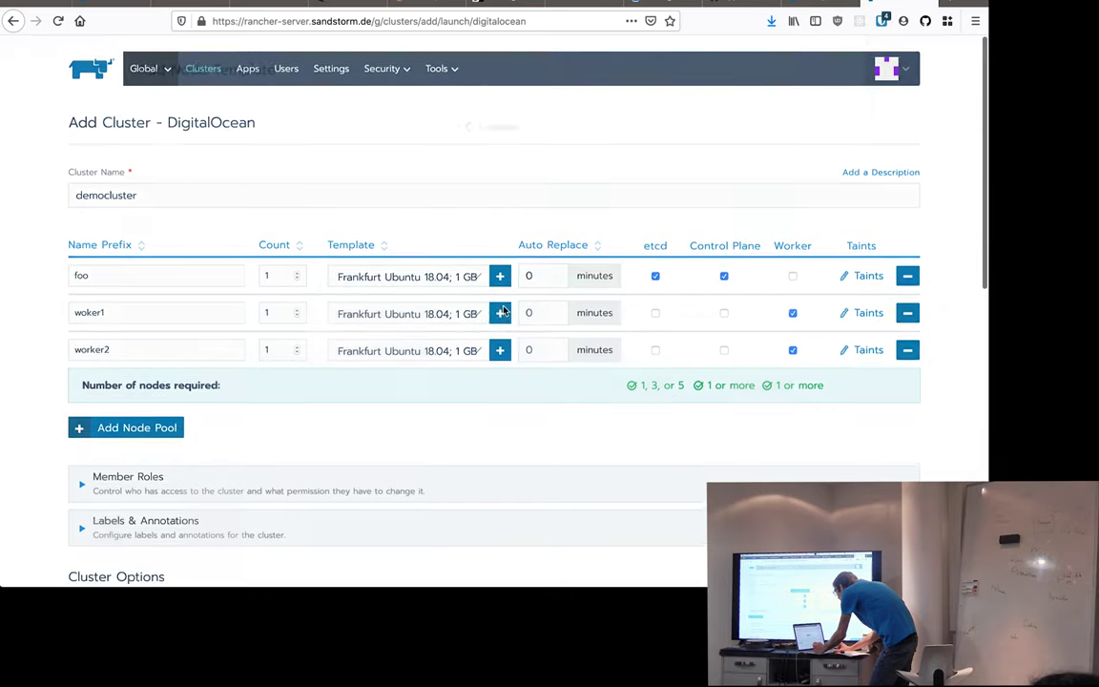
- Keep the existing DigitalOcean cloud credential and continue to the droplet configuration
{"action": "left_click", "coordinate": [487, 196]}
{"action": "left_click", "coordinate": [485, 201]}
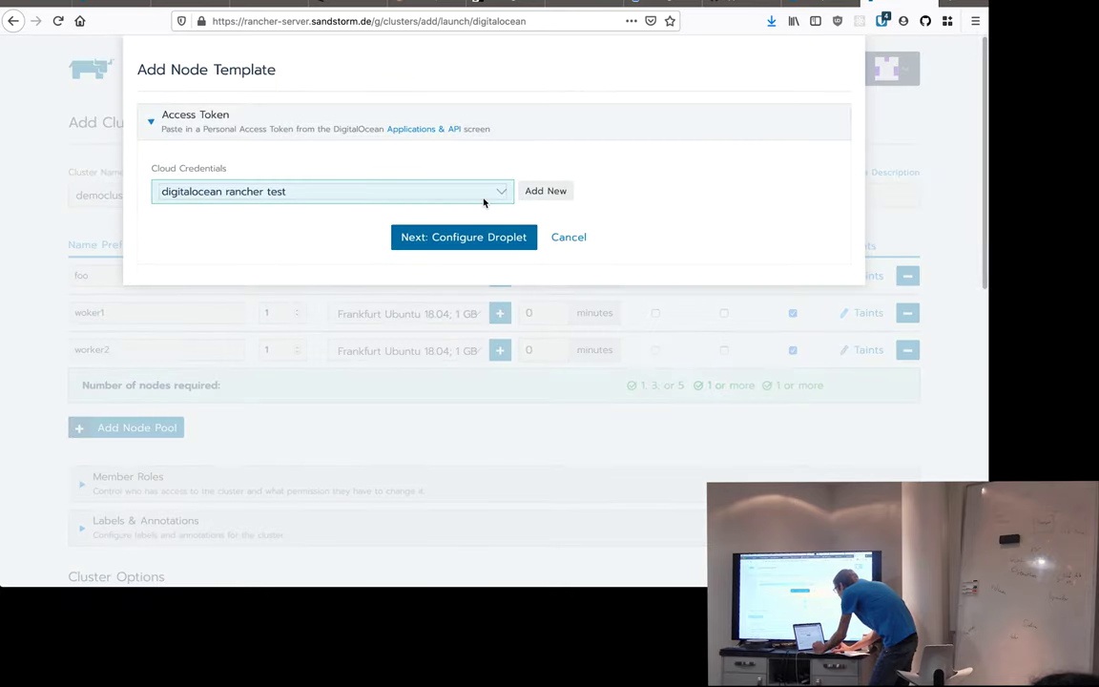
{"action": "left_click", "coordinate": [540, 195]}
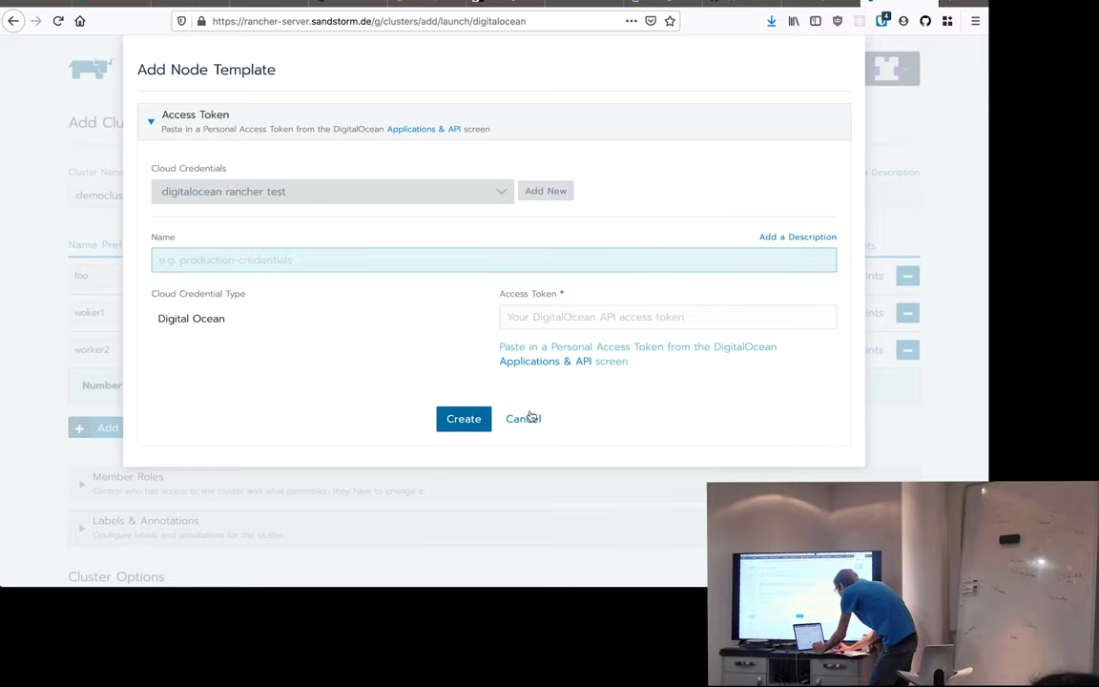
{"action": "left_click", "coordinate": [528, 417]}
{"action": "left_click", "coordinate": [565, 240]}
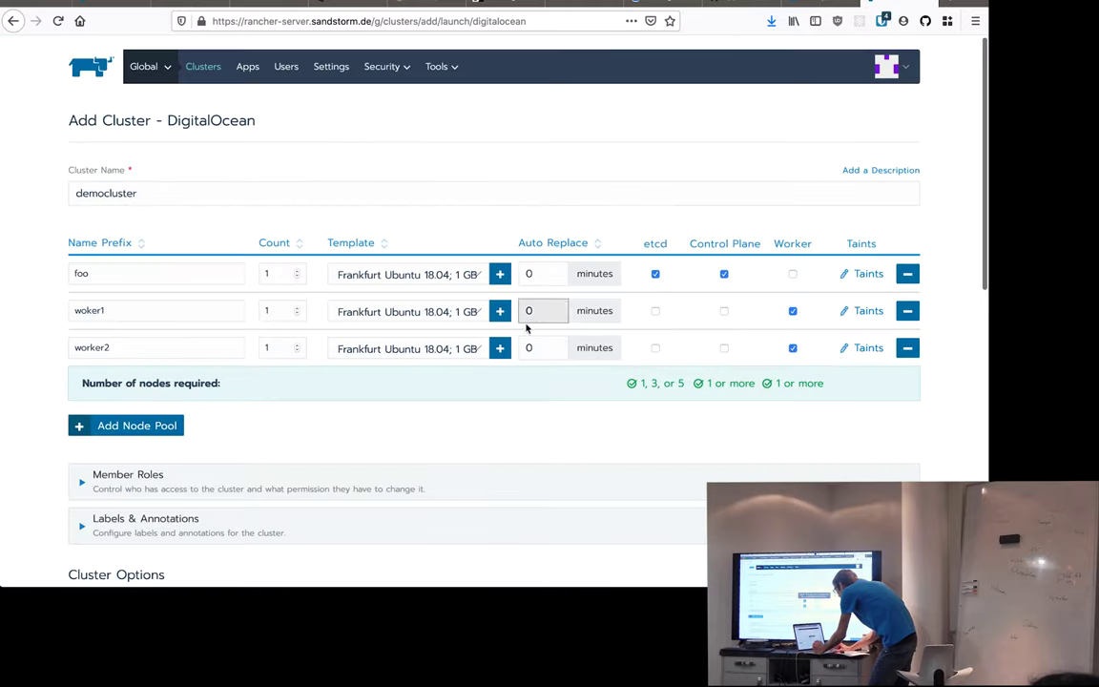
{"action": "left_click", "coordinate": [500, 315]}
{"action": "left_click", "coordinate": [482, 243]}
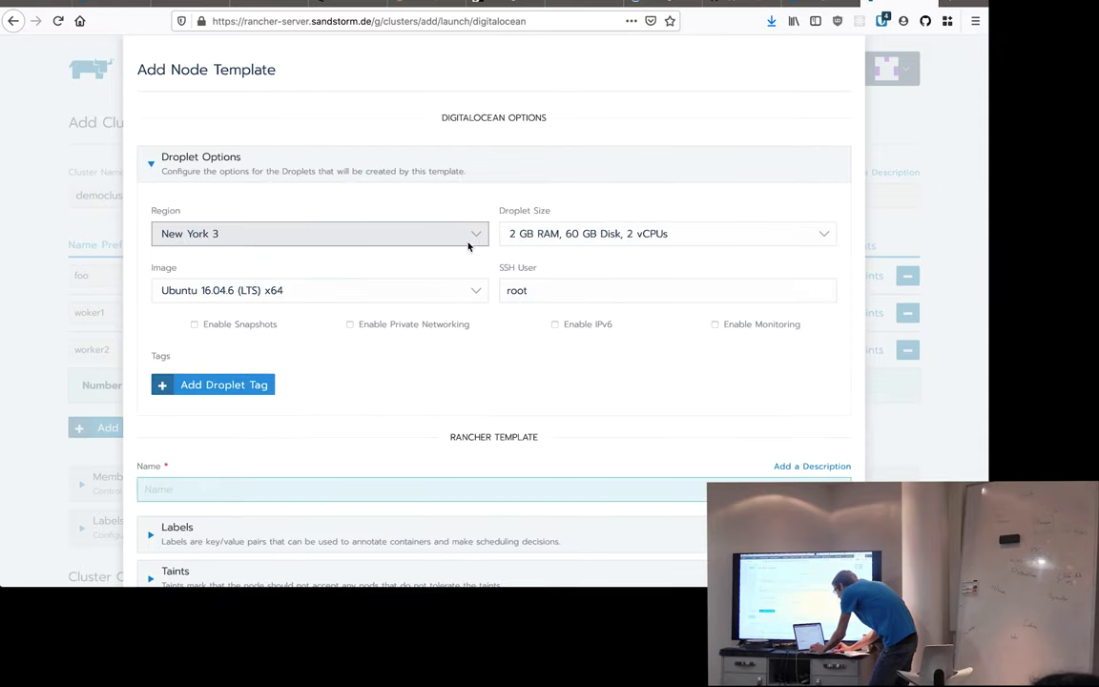
- Create node template 4gig in Frankfurt 1 with 4 GB RAM, 25 GB disk, 2 vCPUs
{"action": "left_click", "coordinate": [462, 235]}
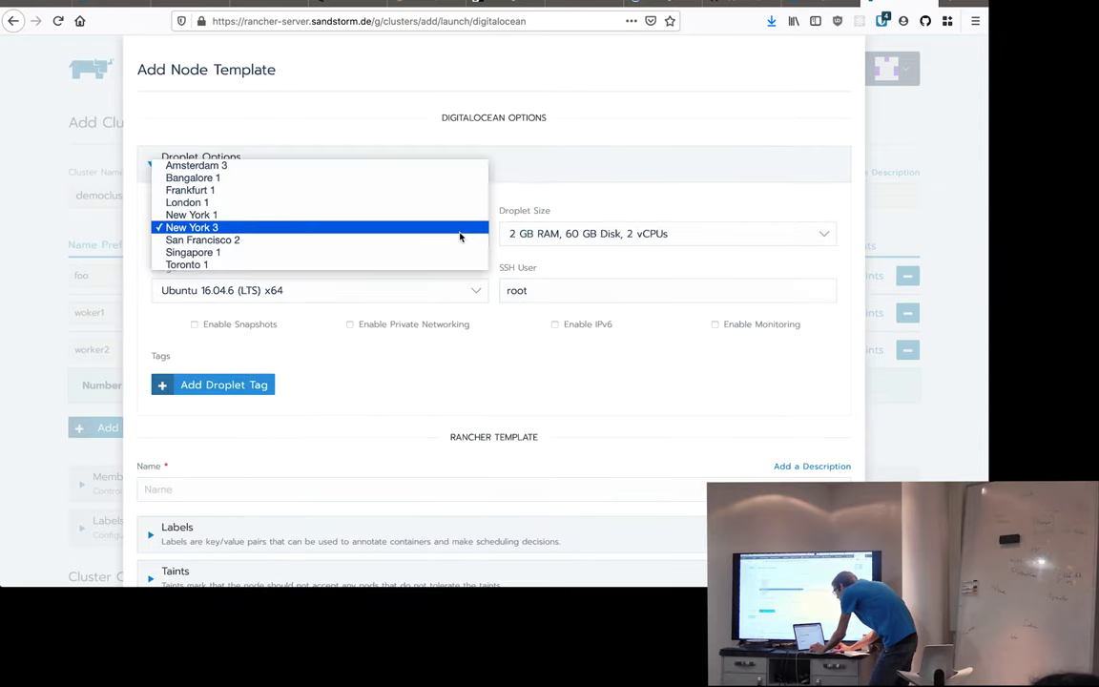
{"action": "left_click", "coordinate": [413, 195]}
{"action": "left_click", "coordinate": [545, 233]}
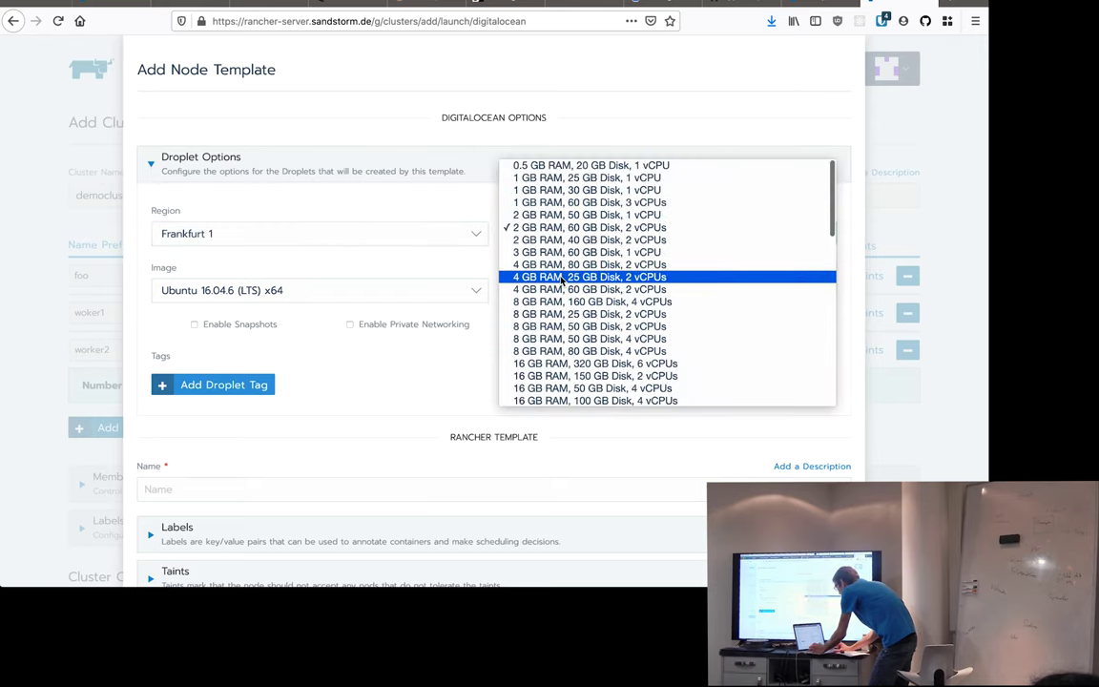
{"action": "left_click", "coordinate": [570, 276]}
{"action": "scroll", "coordinate": [559, 424], "scroll_direction": "down", "scroll_amount": 10}
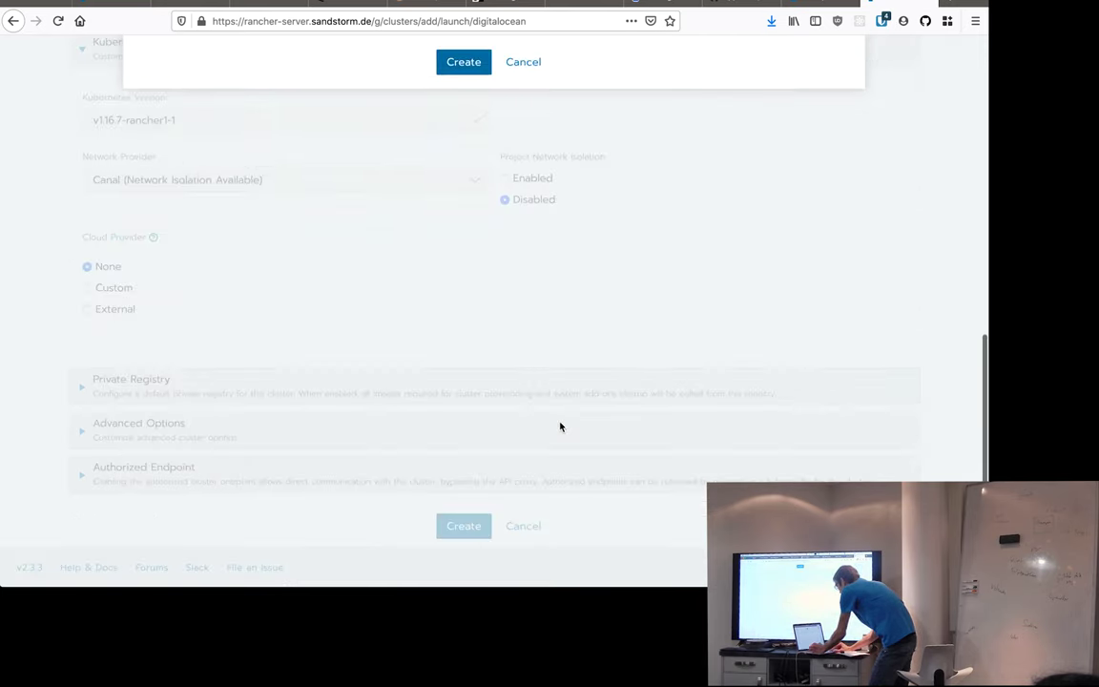
{"action": "left_click", "coordinate": [485, 66]}
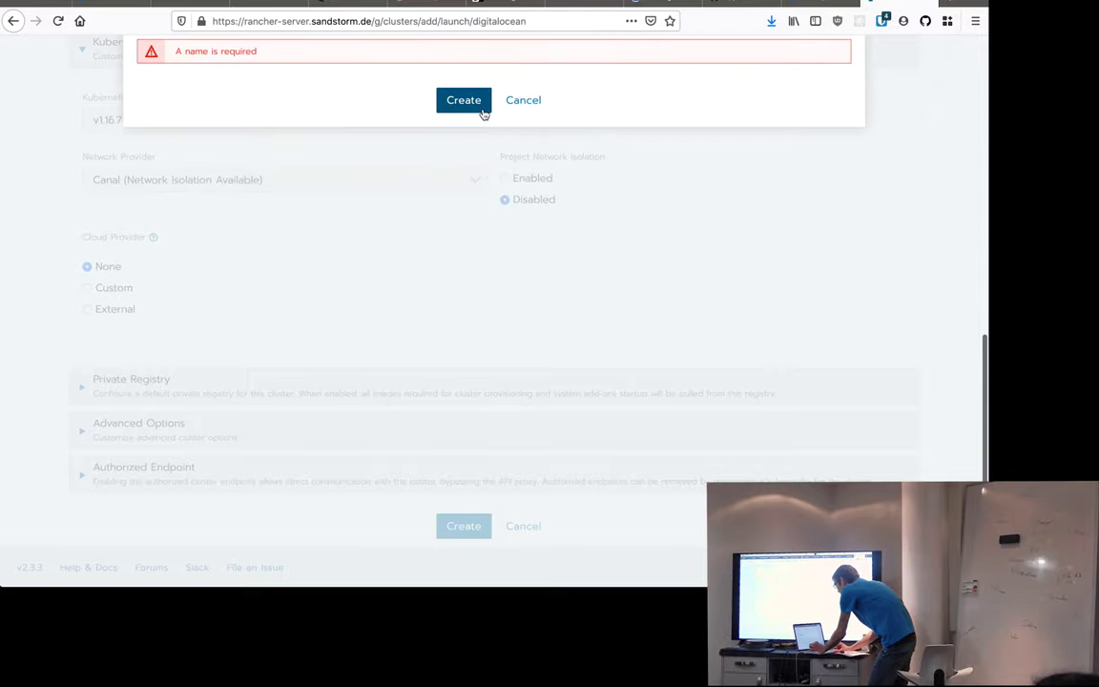
{"action": "scroll", "coordinate": [484, 110], "scroll_direction": "up", "scroll_amount": 10}
{"action": "scroll", "coordinate": [484, 113], "scroll_direction": "down", "scroll_amount": 4}
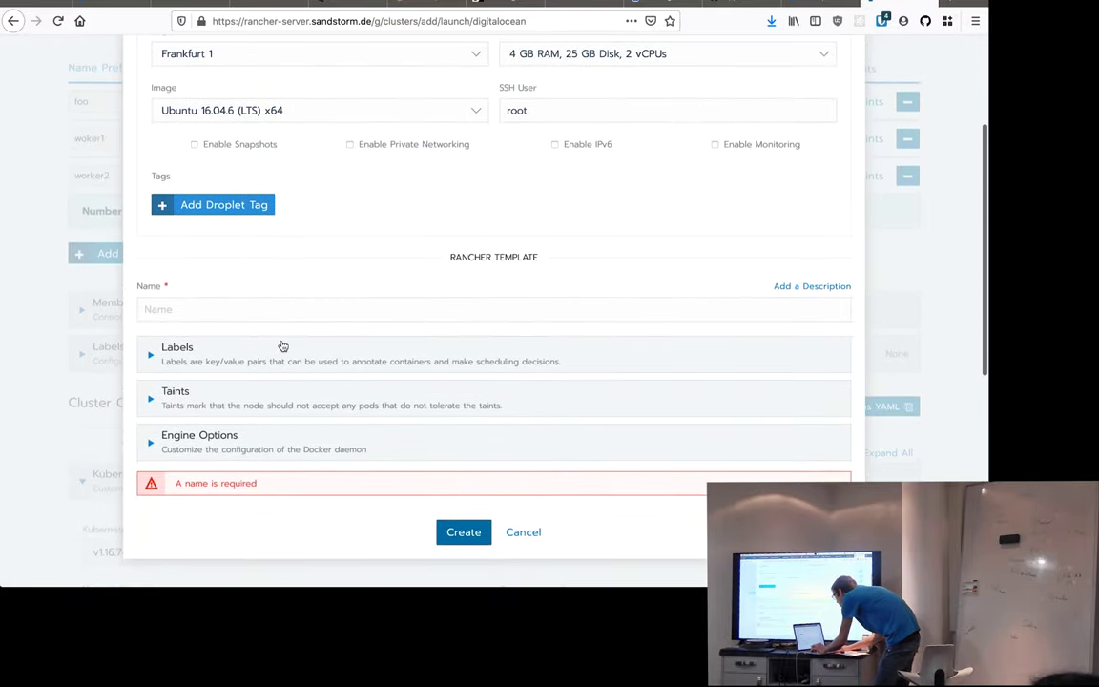
{"action": "left_click", "coordinate": [279, 311]}
{"action": "type", "text": "4gig"}
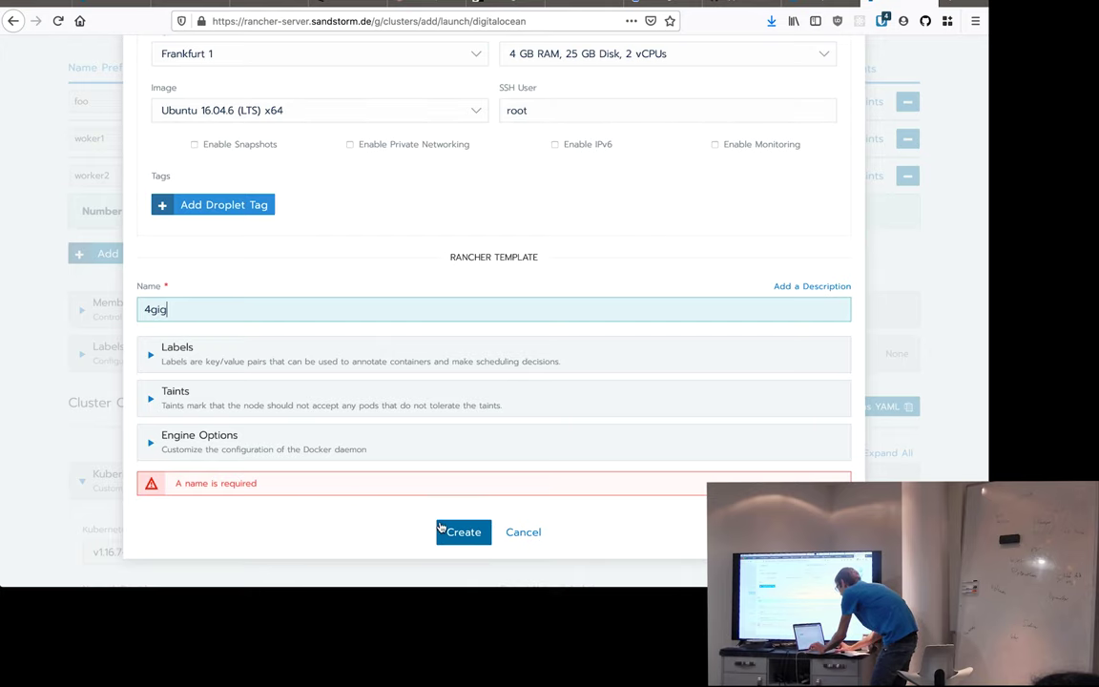
{"action": "left_click", "coordinate": [445, 530]}
{"action": "left_click", "coordinate": [387, 360]}
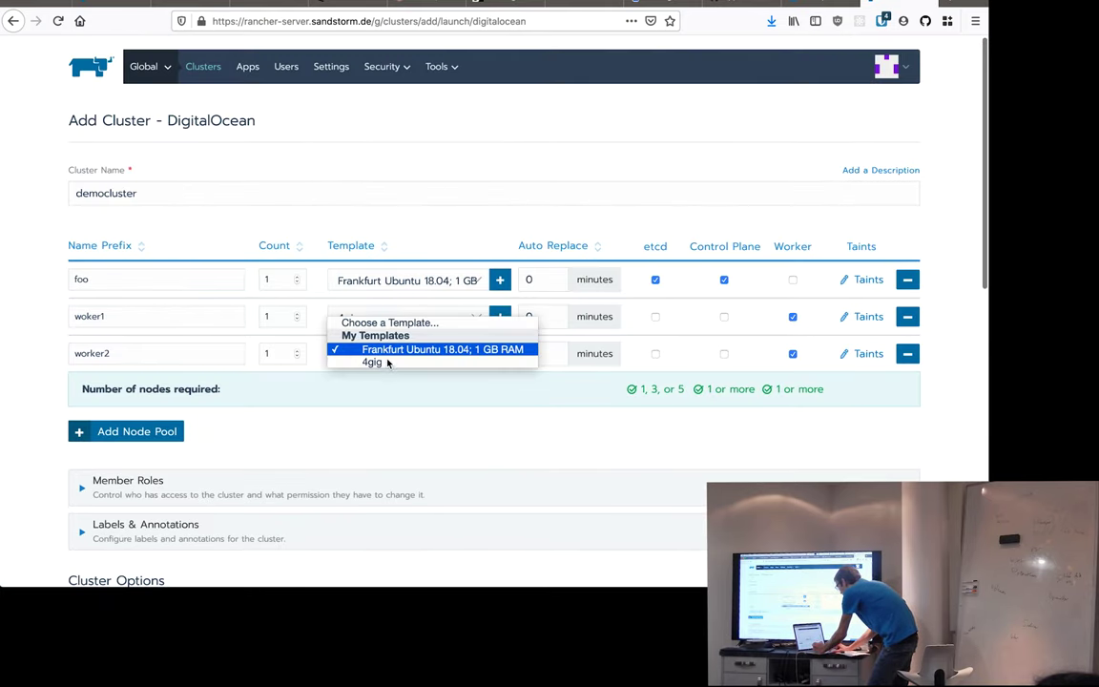
- Assign 4gig to the worker2 and foo pools and set Kubernetes version v1.14.10-rancher1-1
{"action": "left_click", "coordinate": [385, 364]}
{"action": "left_click", "coordinate": [373, 288]}
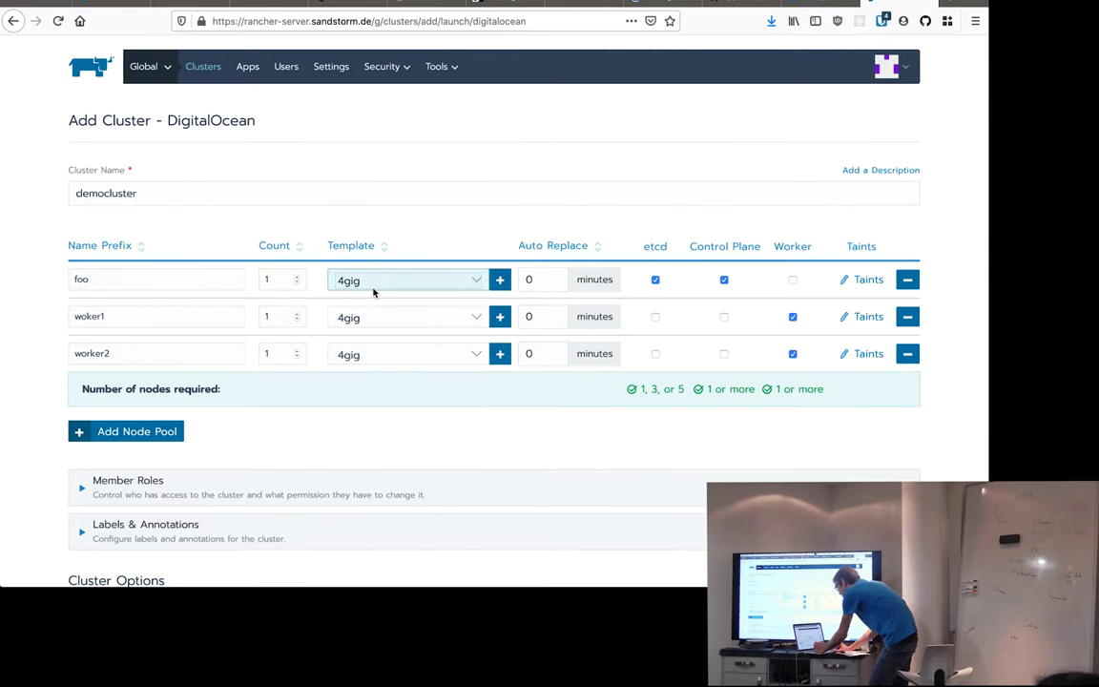
{"action": "scroll", "coordinate": [418, 422], "scroll_direction": "down", "scroll_amount": 3}
{"action": "scroll", "coordinate": [420, 423], "scroll_direction": "down", "scroll_amount": 8}
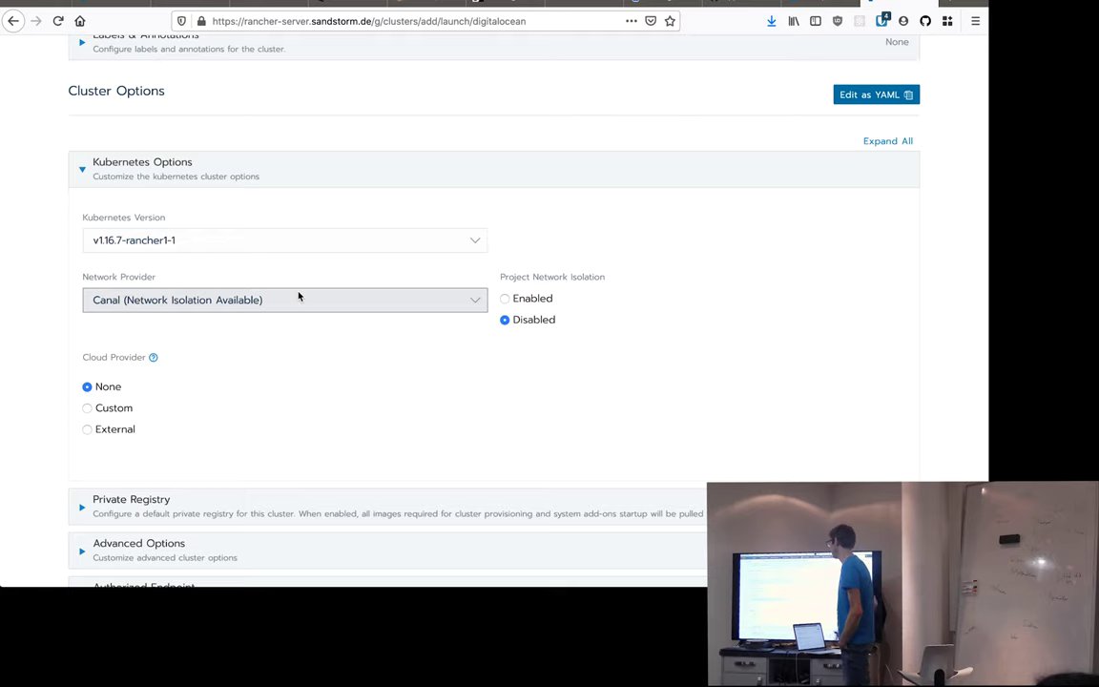
{"action": "left_click", "coordinate": [299, 244]}
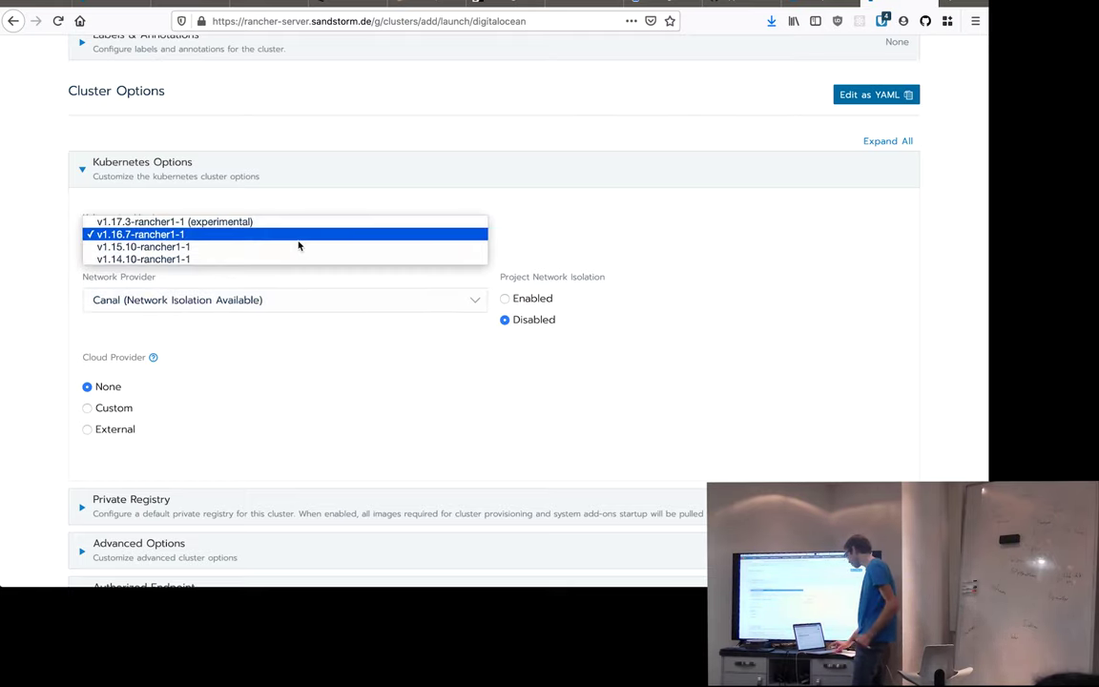
{"action": "left_click", "coordinate": [299, 246]}
{"action": "left_click", "coordinate": [298, 244]}
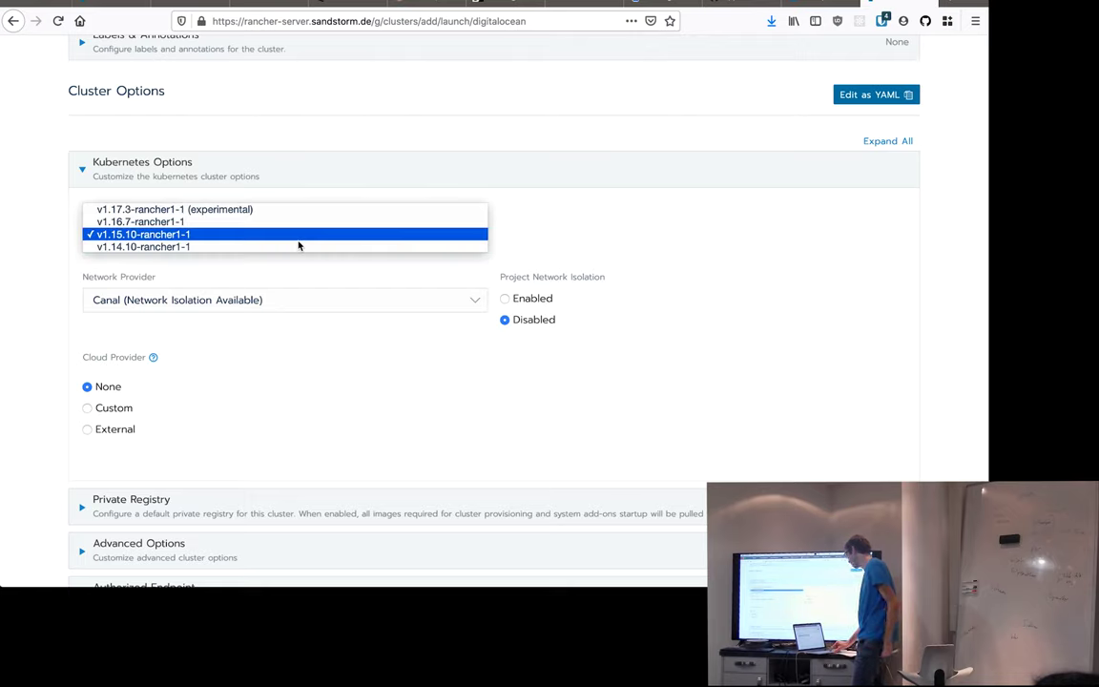
{"action": "left_click", "coordinate": [299, 246]}
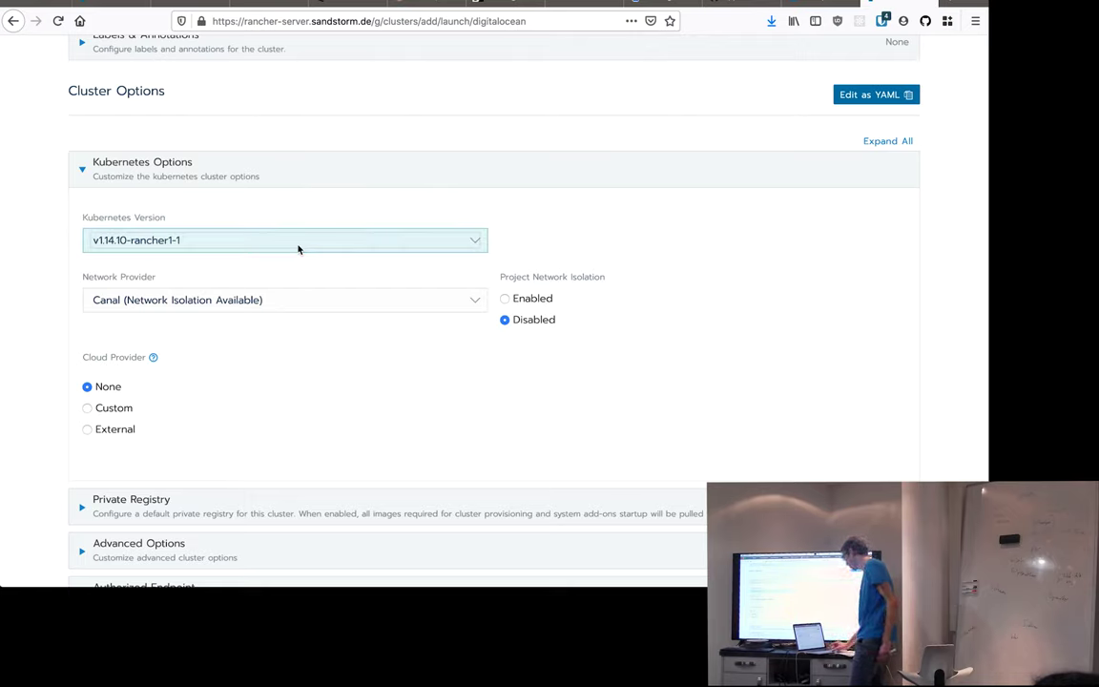
- Keep Canal as the network provider and expand the Private Registry settings
{"action": "scroll", "coordinate": [325, 303], "scroll_direction": "down", "scroll_amount": 2}
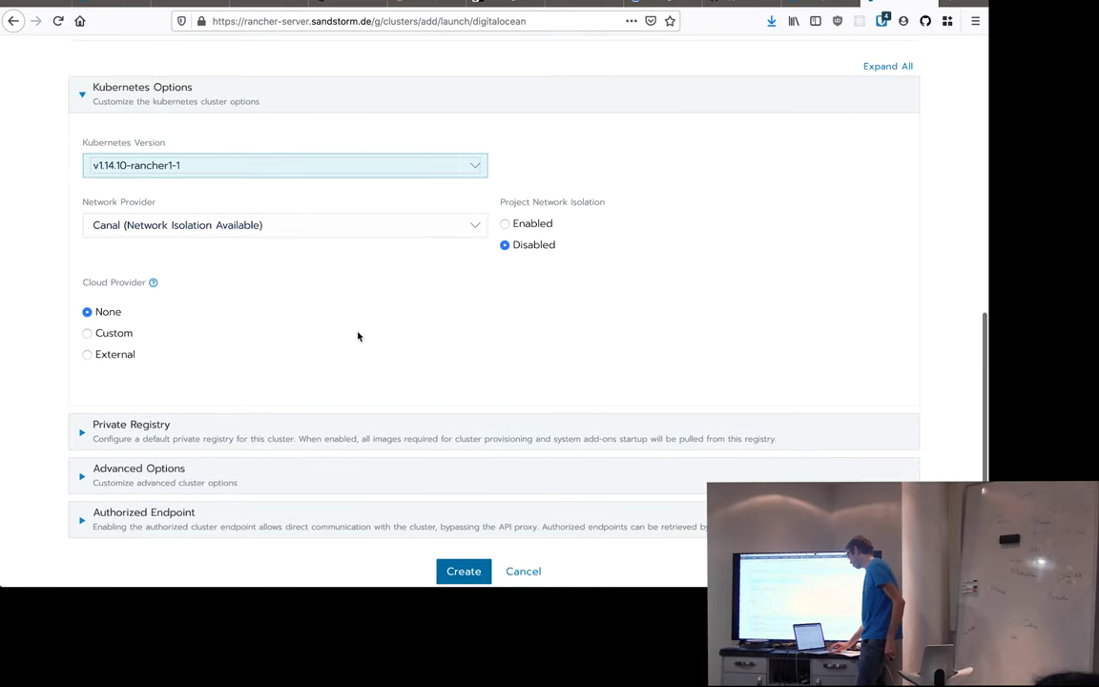
{"action": "left_click", "coordinate": [170, 227]}
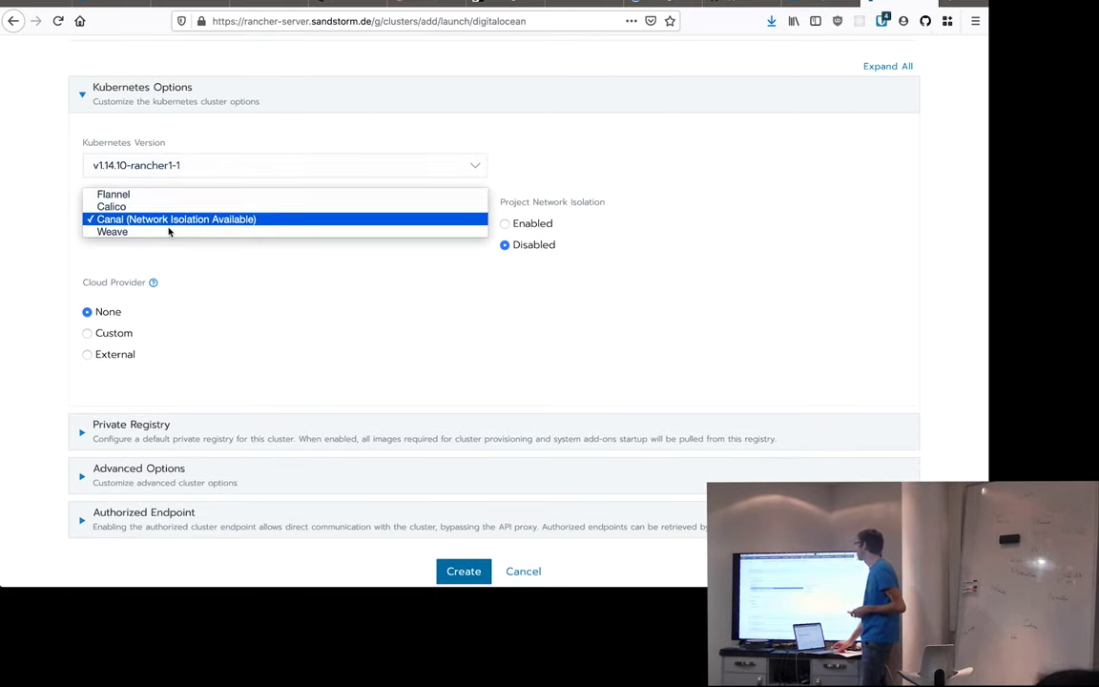
{"action": "left_click", "coordinate": [51, 210]}
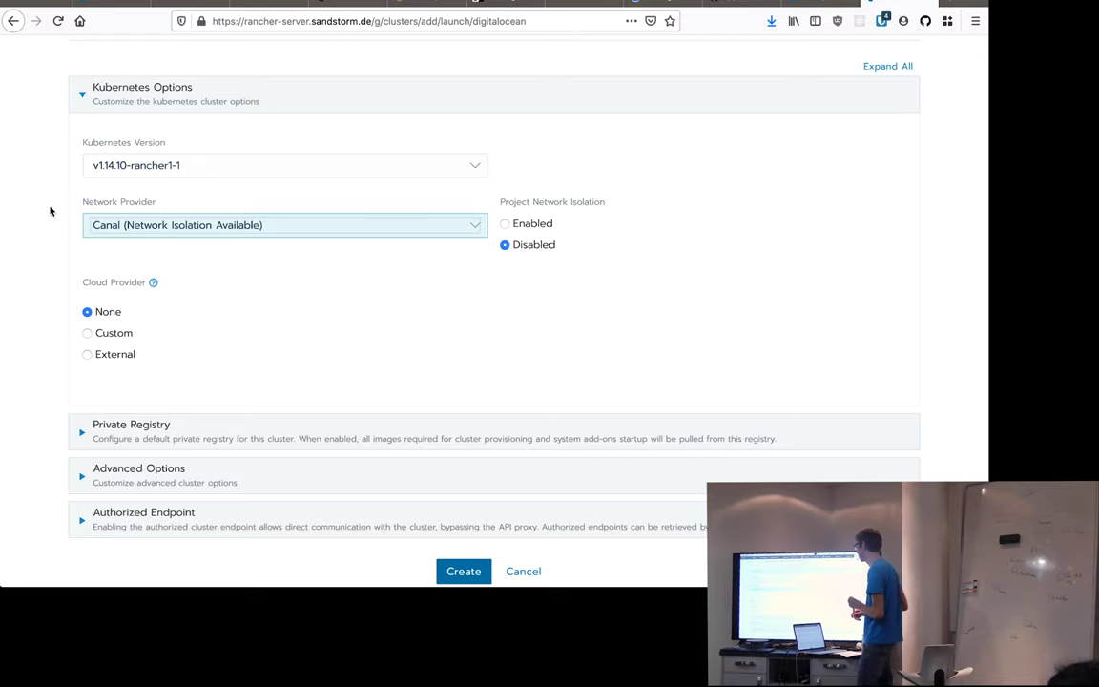
{"action": "scroll", "coordinate": [51, 211], "scroll_direction": "down", "scroll_amount": 1}
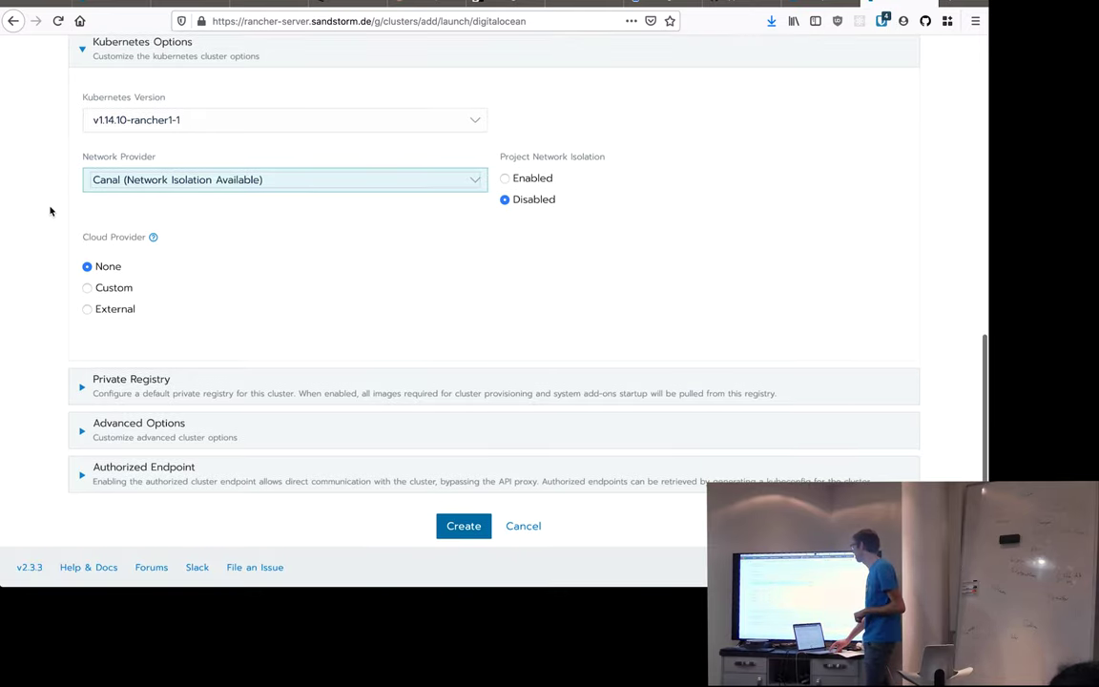
{"action": "left_click", "coordinate": [117, 386]}
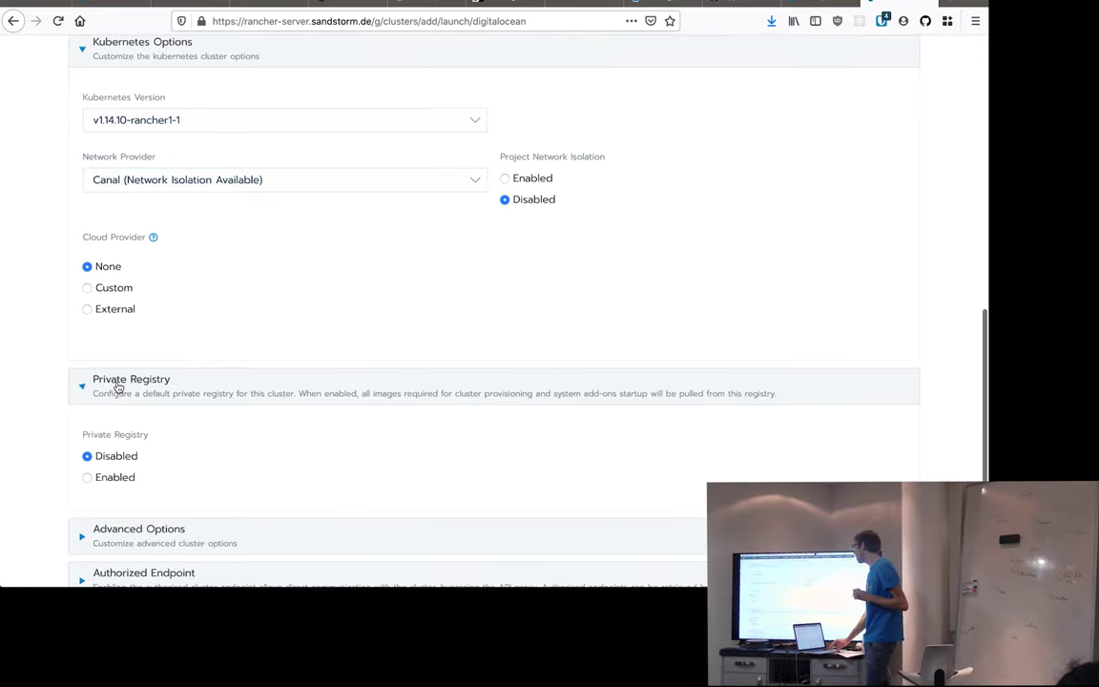
{"action": "scroll", "coordinate": [119, 386], "scroll_direction": "down", "scroll_amount": 2}
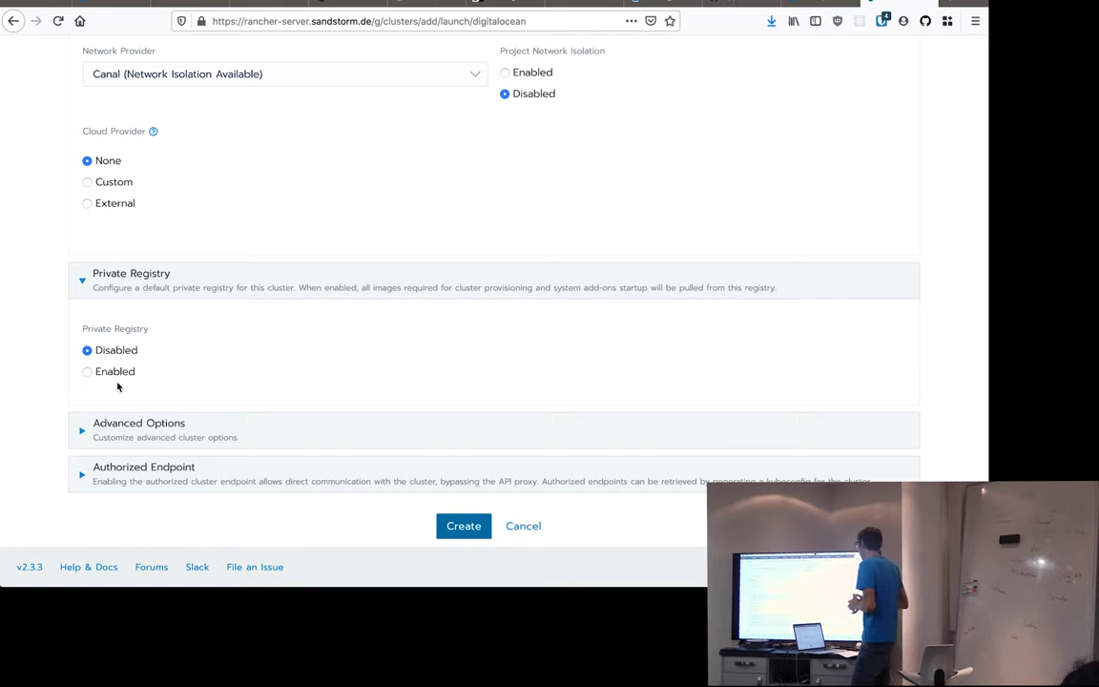
- Load the gitlab.sandstorm.de Activity dashboard in a new browser tab
{"action": "key", "text": "ctrl+t"}
{"action": "type", "text": "gitlab.sandstorm.de/"}
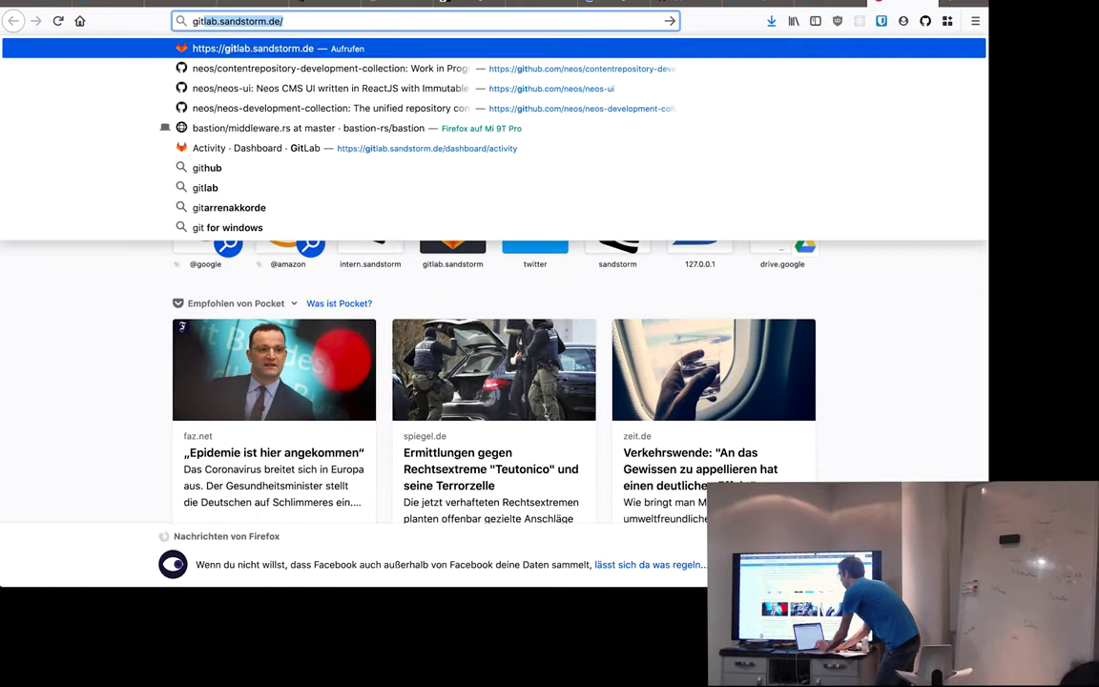
{"action": "key", "text": "Return"}
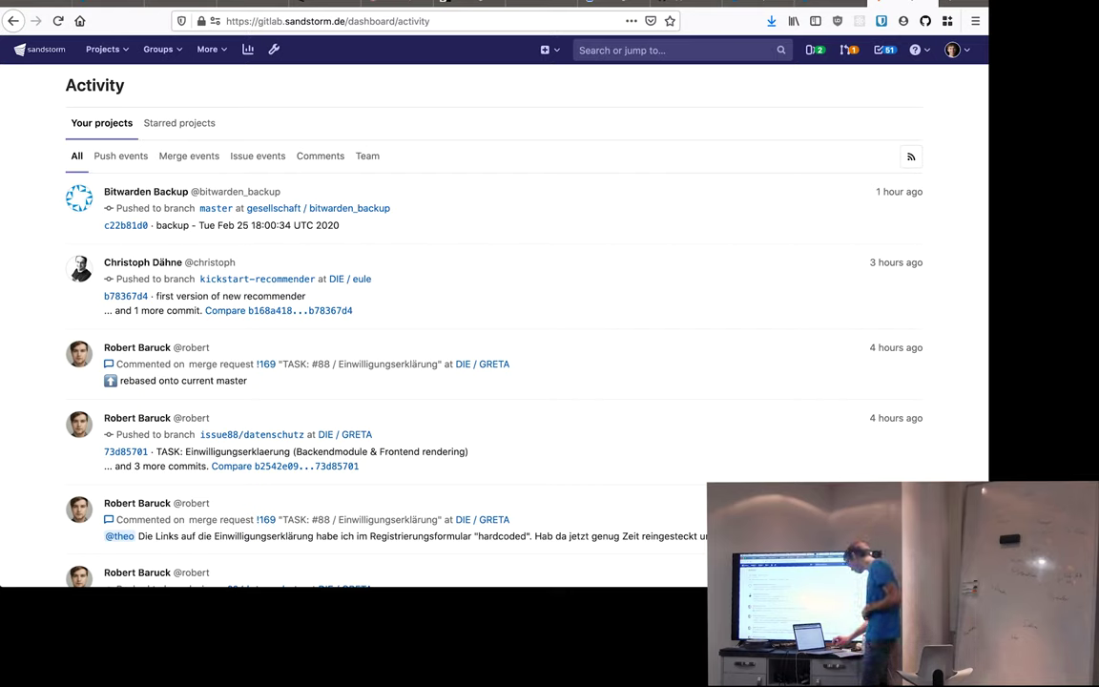
- Back on the Rancher cluster form, enable and then disable the private registry
{"action": "left_click", "coordinate": [76, 120]}
{"action": "left_click", "coordinate": [753, 7]}
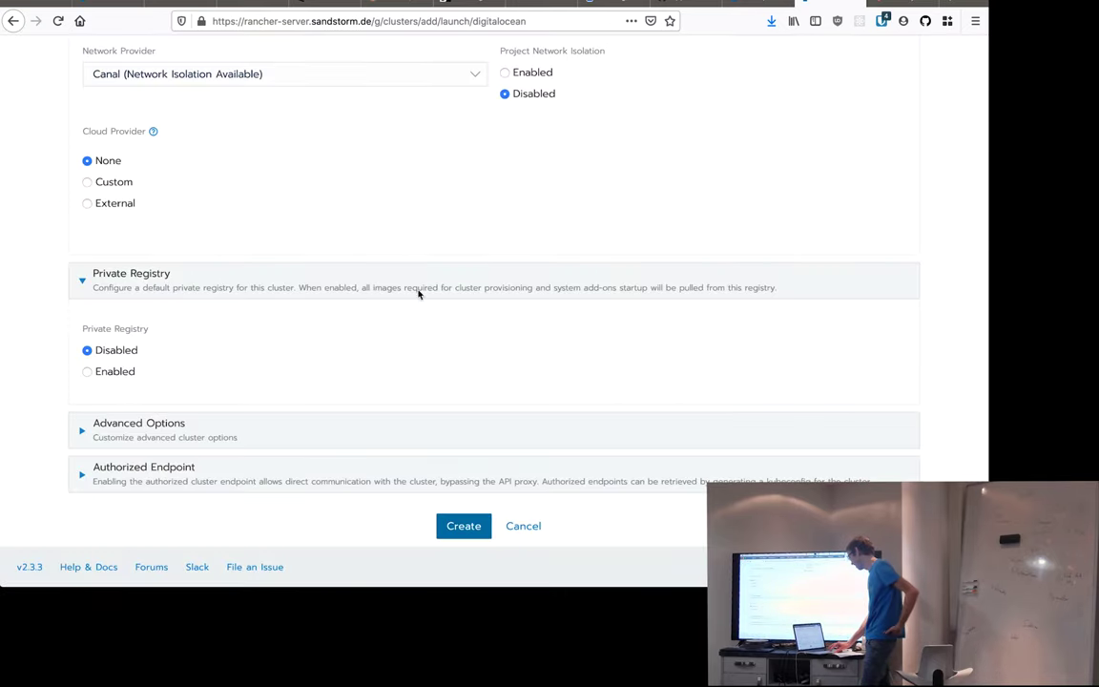
{"action": "left_click", "coordinate": [114, 372]}
{"action": "scroll", "coordinate": [123, 370], "scroll_direction": "down", "scroll_amount": 1}
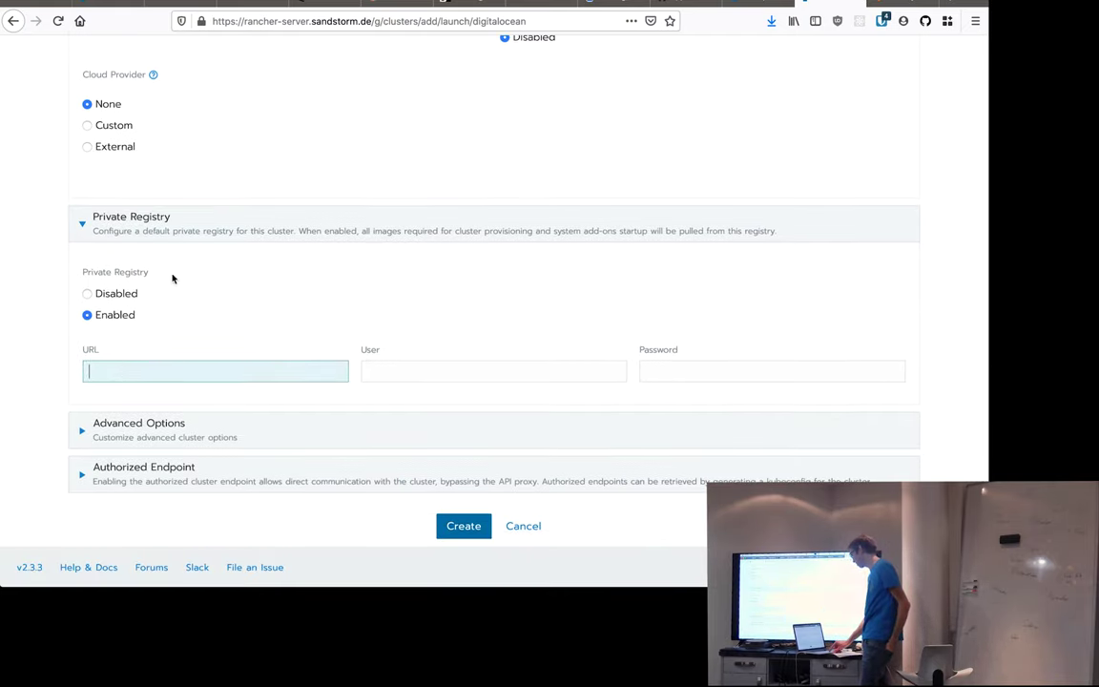
{"action": "left_click", "coordinate": [115, 293]}
- Expand Advanced Options, create democluster and open its still-provisioning dashboard
{"action": "left_click", "coordinate": [159, 420]}
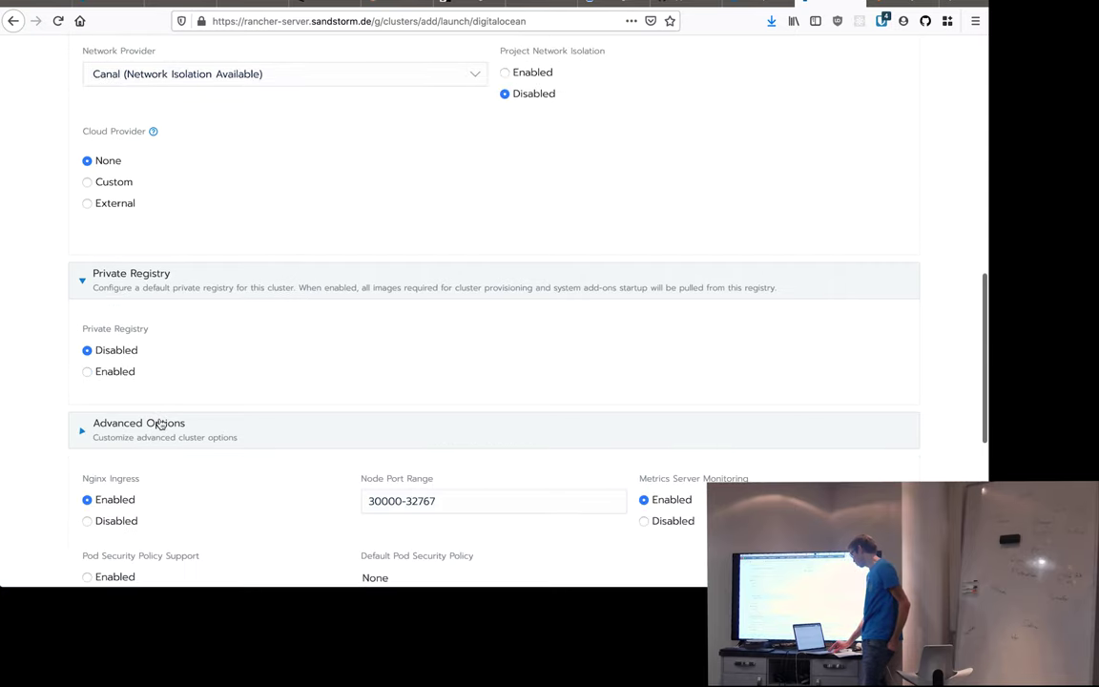
{"action": "scroll", "coordinate": [160, 420], "scroll_direction": "down", "scroll_amount": 5}
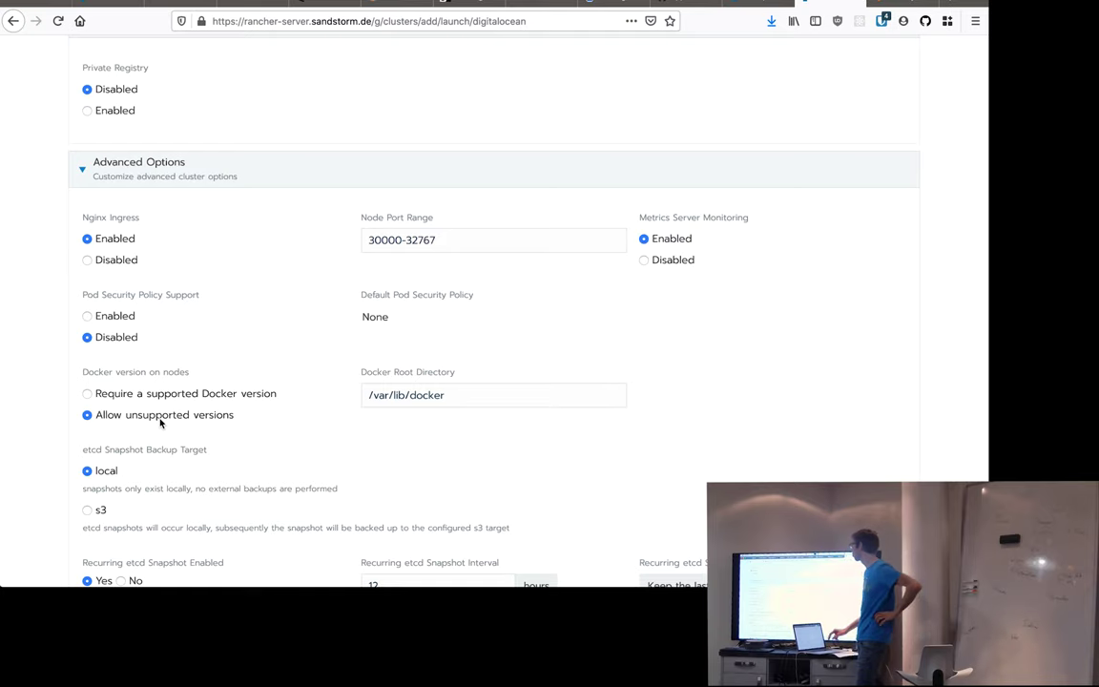
{"action": "scroll", "coordinate": [160, 423], "scroll_direction": "down", "scroll_amount": 4}
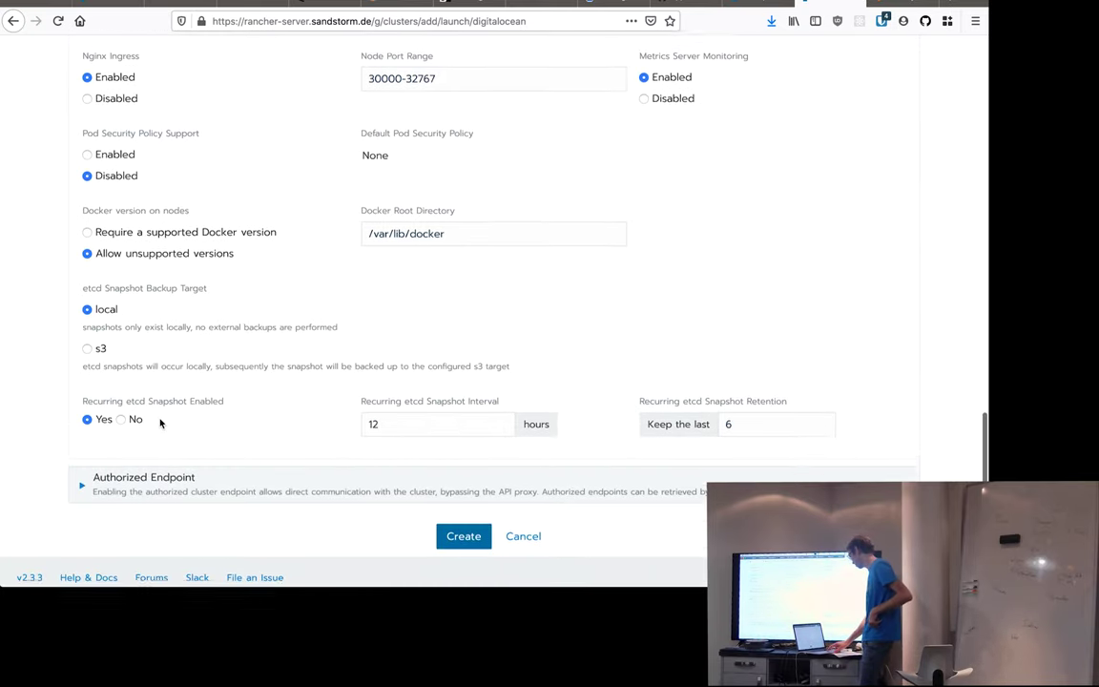
{"action": "left_click", "coordinate": [458, 527]}
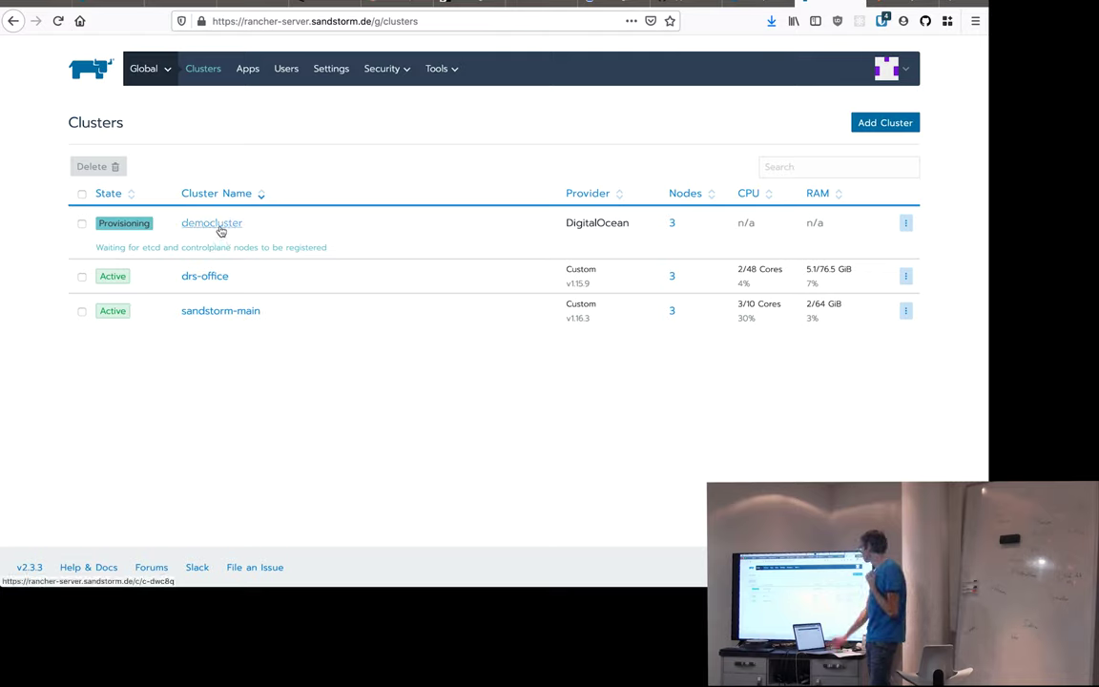
{"action": "left_click", "coordinate": [220, 227]}
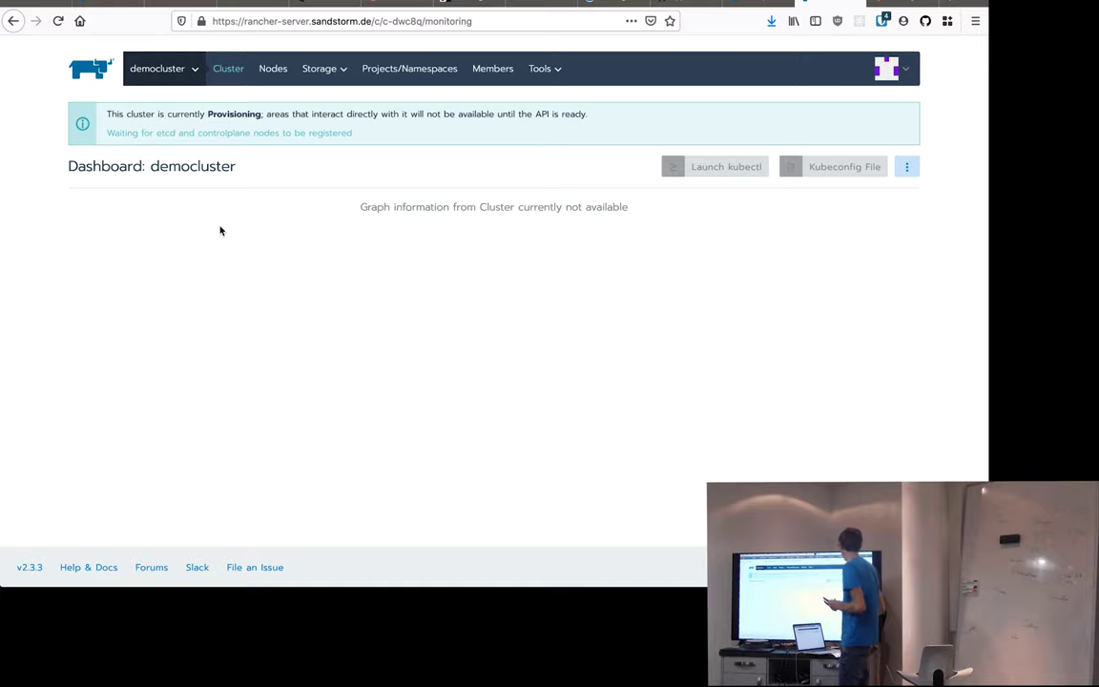
{"action": "key", "text": "ctrl+t"}
- Load digitalocean.com and sign in using the saved login from the password manager
{"action": "type", "text": "digitalocean.com/"}
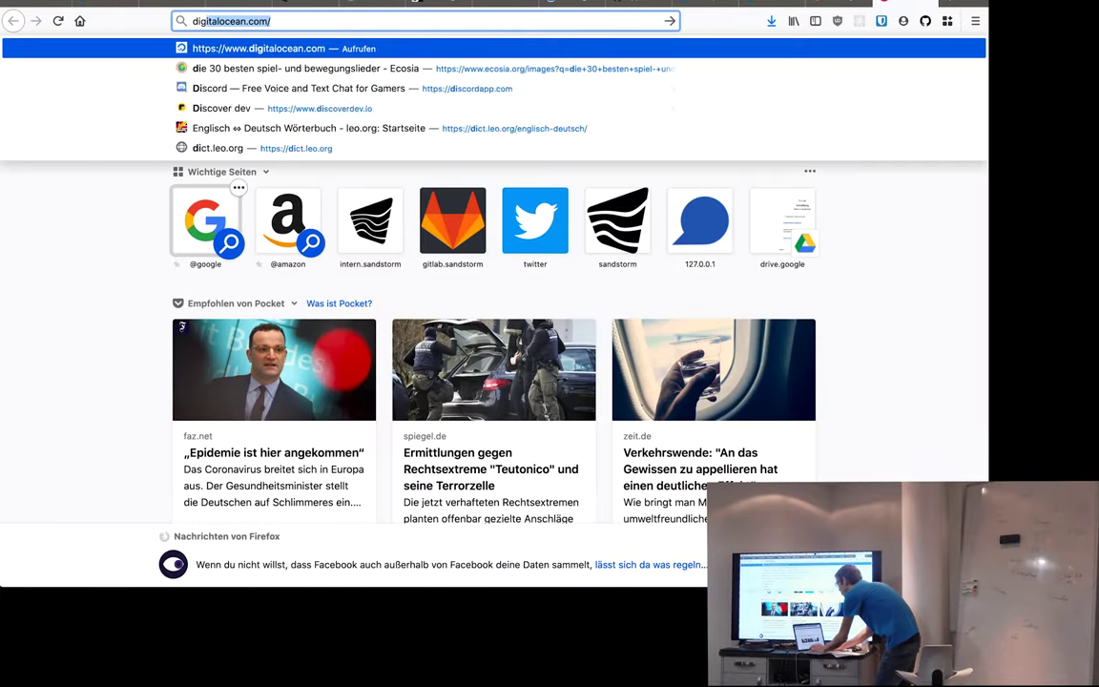
{"action": "key", "text": "Return"}
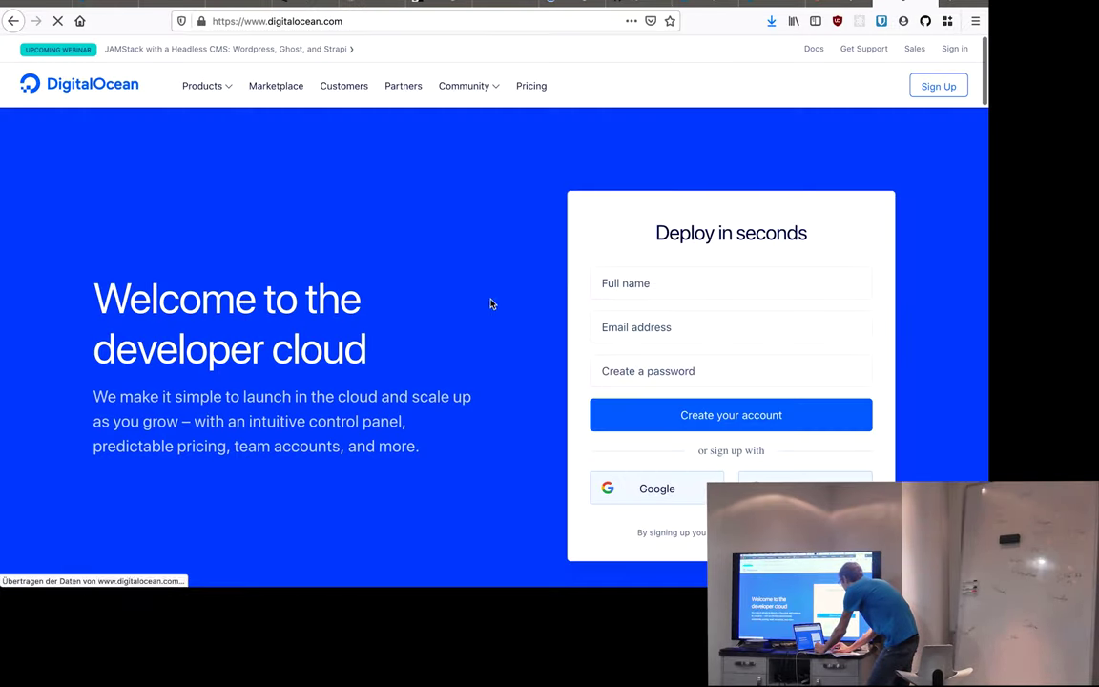
{"action": "left_click", "coordinate": [954, 48]}
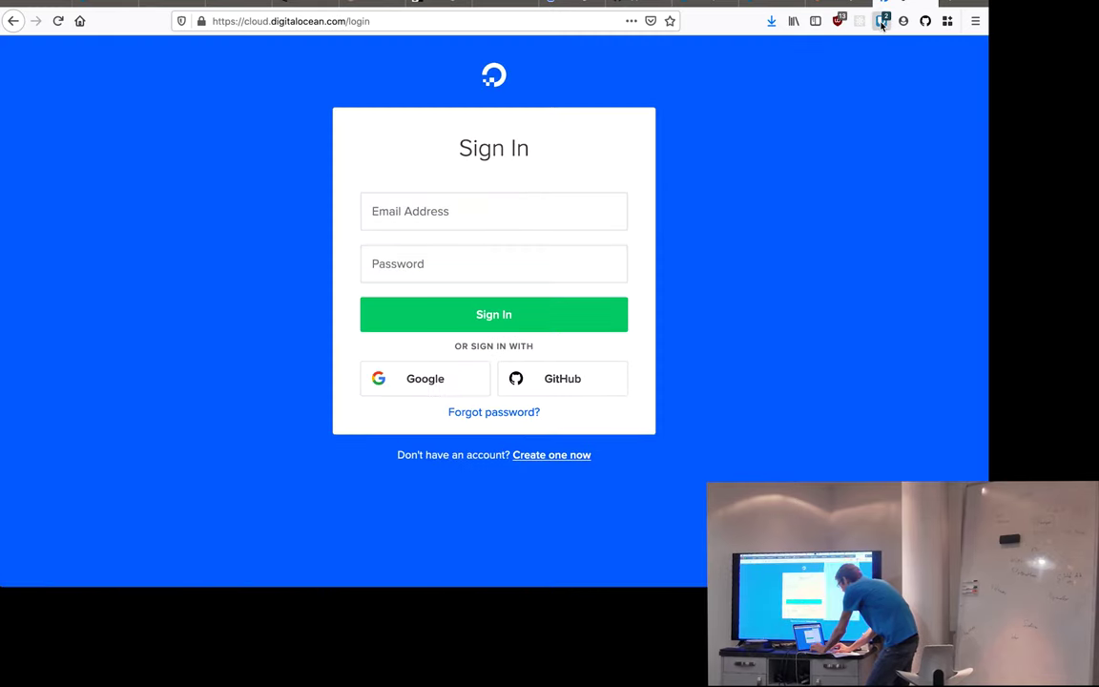
{"action": "key", "text": "ctrl+shift+y"}
{"action": "left_click", "coordinate": [726, 103]}
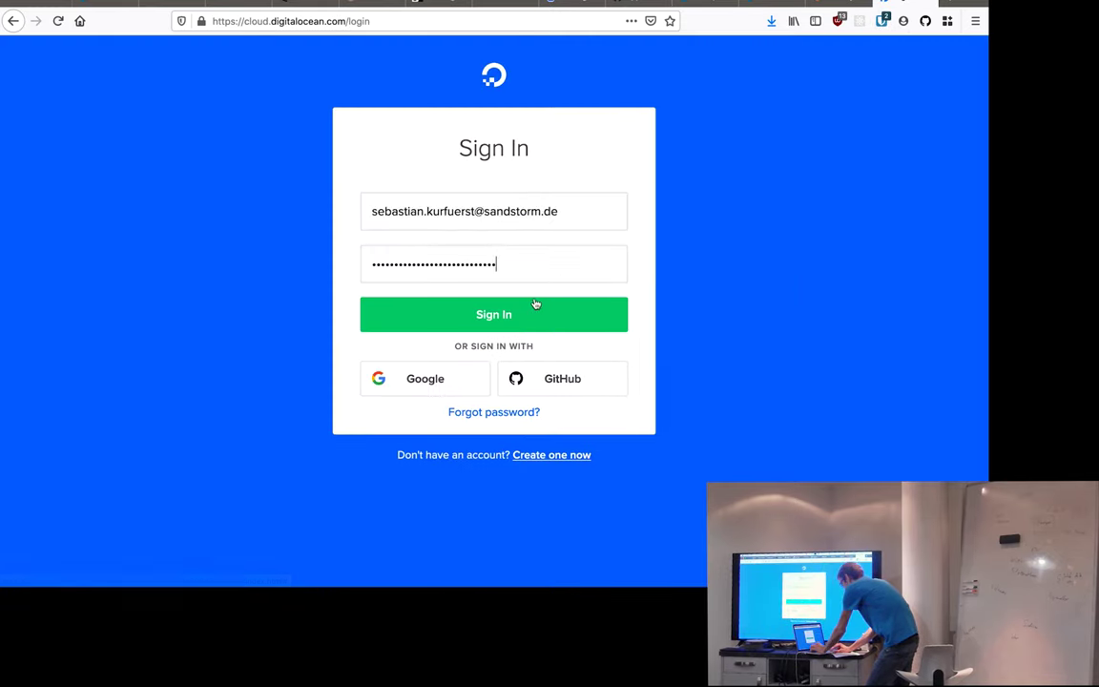
{"action": "left_click", "coordinate": [524, 315]}
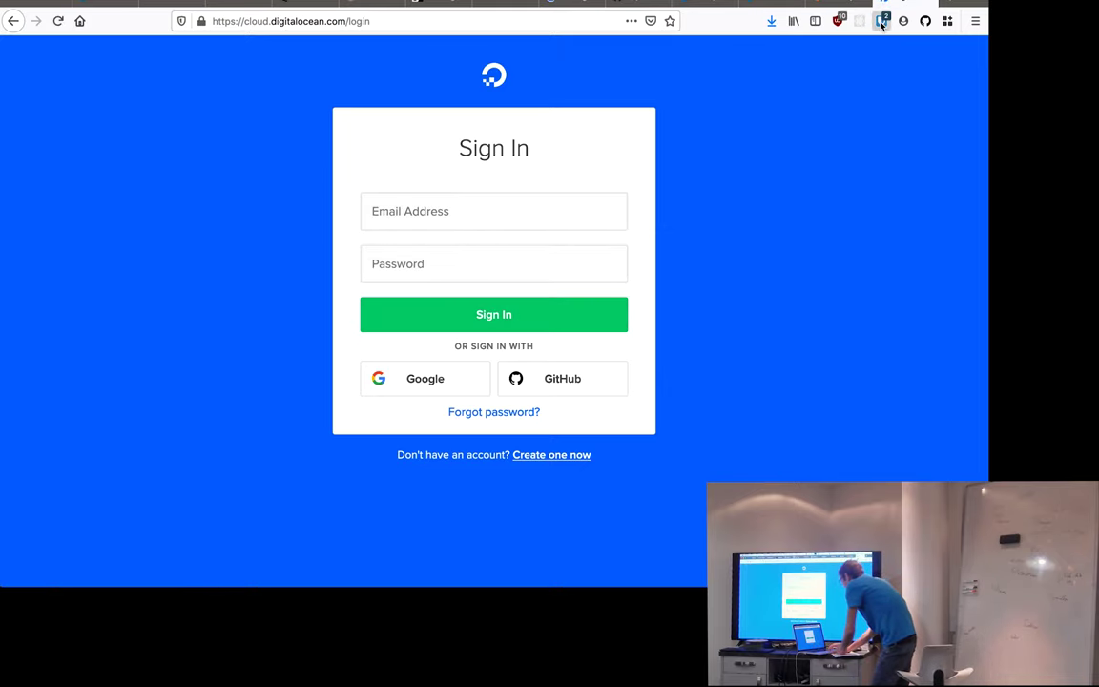
- Refill and submit the saved DigitalOcean credentials, then postpone the software update prompt
{"action": "key", "text": "ctrl+shift+y"}
{"action": "left_click", "coordinate": [763, 136]}
{"action": "left_click", "coordinate": [525, 314]}
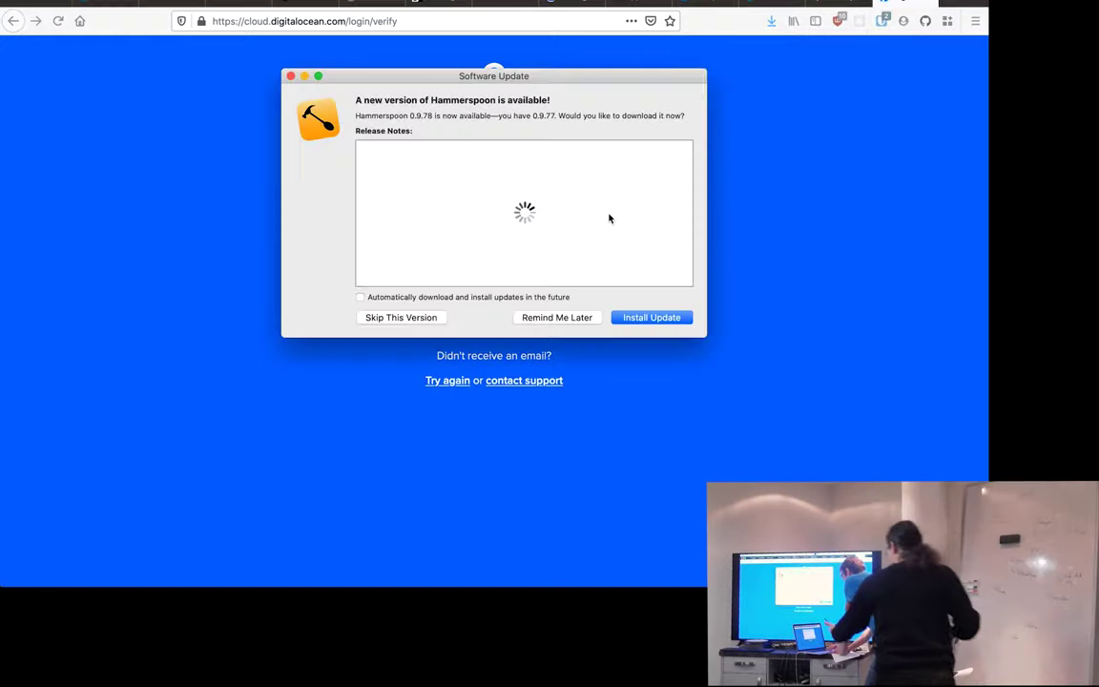
{"action": "left_click", "coordinate": [563, 317]}
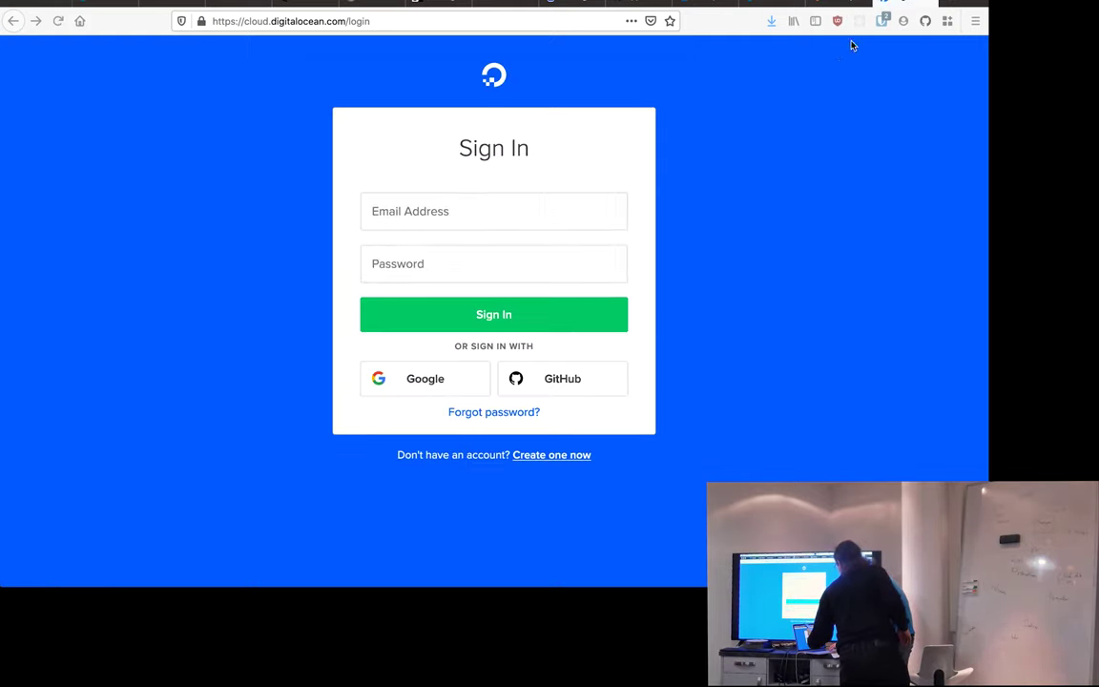
- Sign in with the second saved account, enter the two-factor code, and view the sandstorm droplets
{"action": "left_click", "coordinate": [882, 20]}
{"action": "left_click", "coordinate": [882, 19]}
{"action": "left_click", "coordinate": [883, 19]}
{"action": "left_click", "coordinate": [745, 131]}
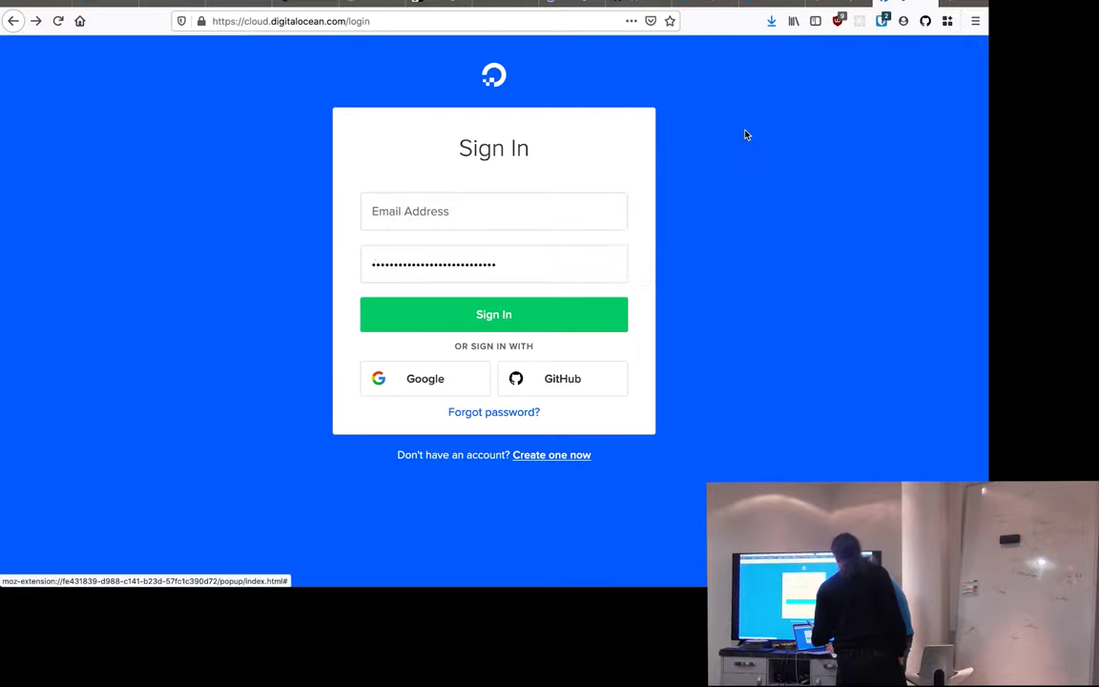
{"action": "left_click", "coordinate": [488, 318]}
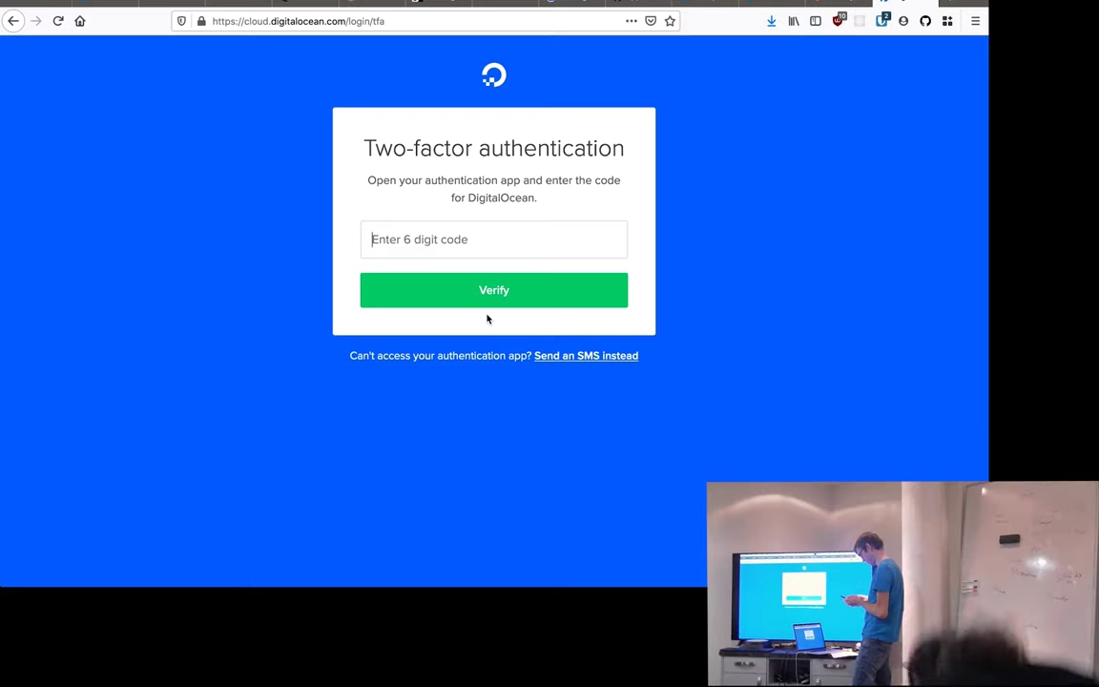
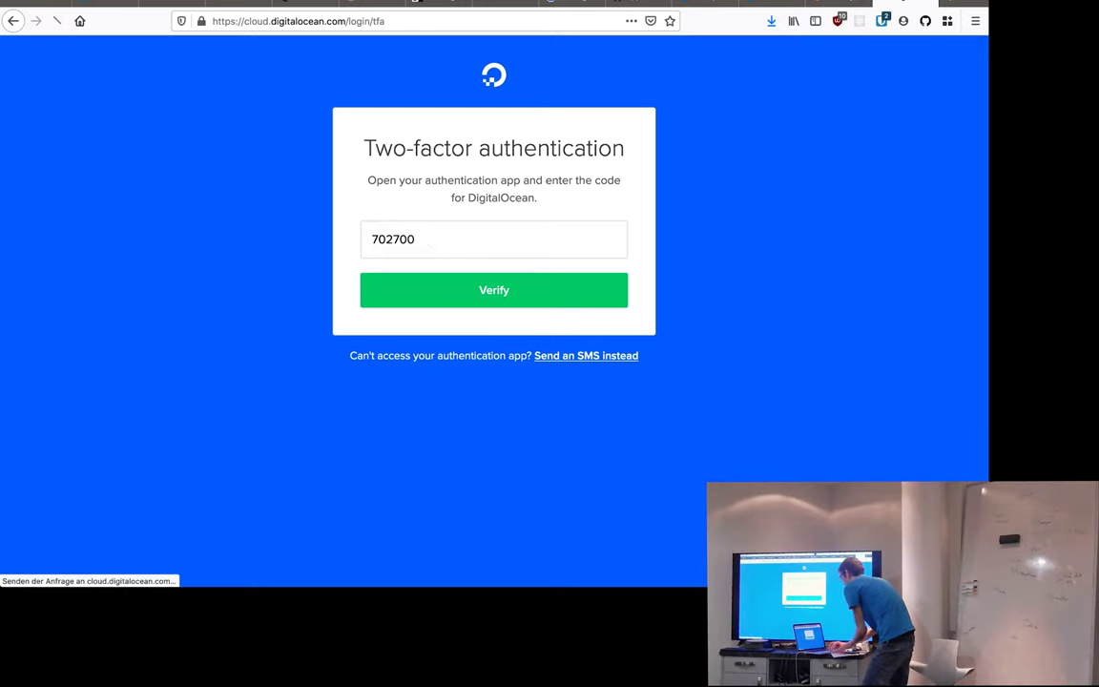
{"action": "left_click", "coordinate": [773, 3]}
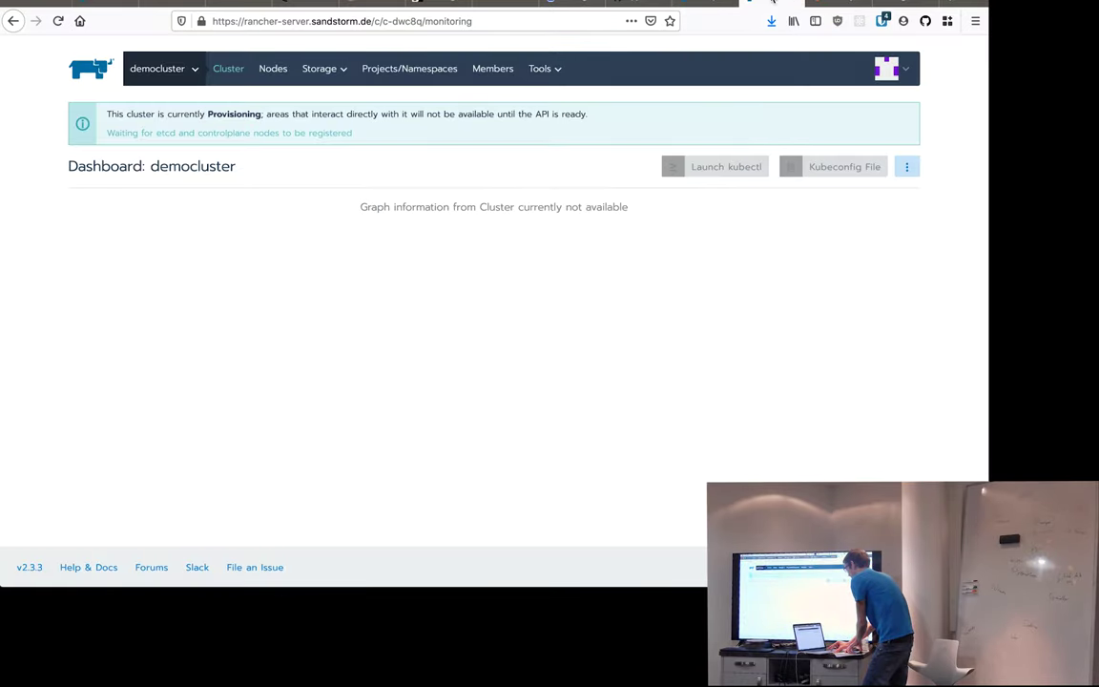
{"action": "left_click", "coordinate": [897, 3]}
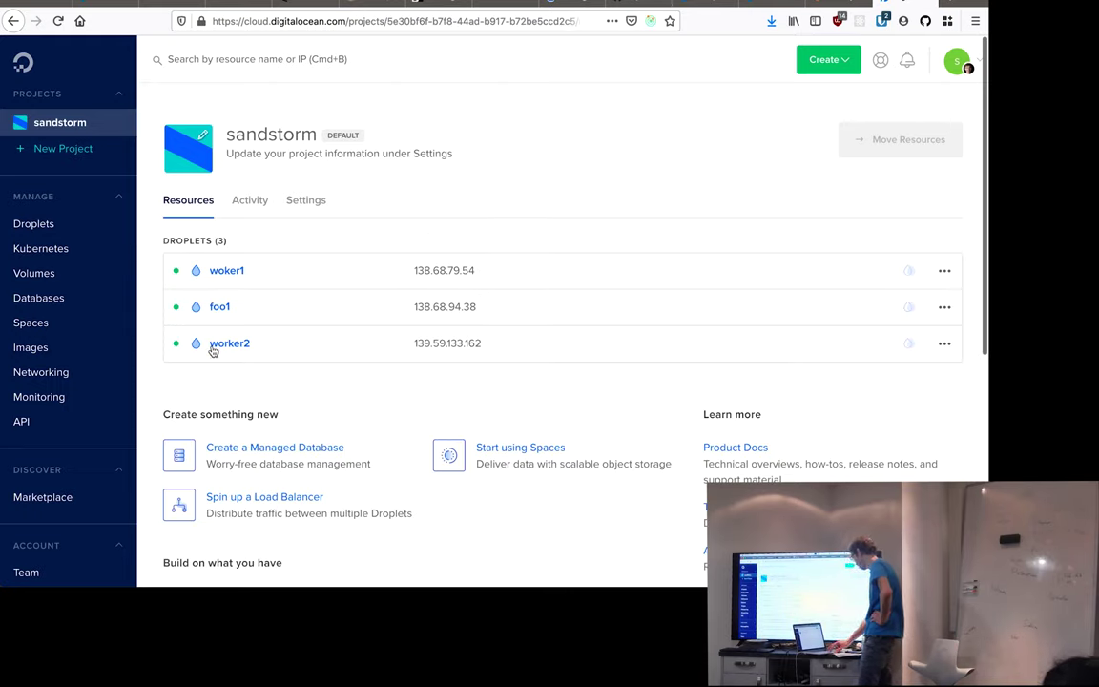
- Compare the three droplets with Rancher and return to the clusters list showing democluster's 3 nodes
{"action": "mouse_move", "coordinate": [239, 288]}
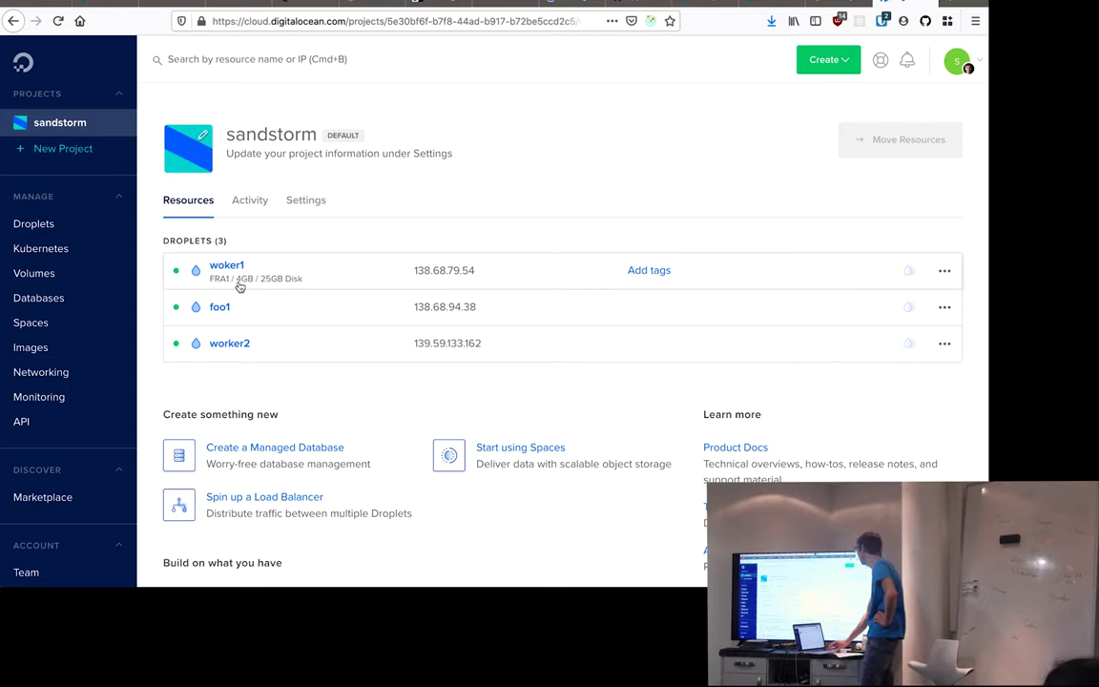
{"action": "left_click", "coordinate": [775, 4]}
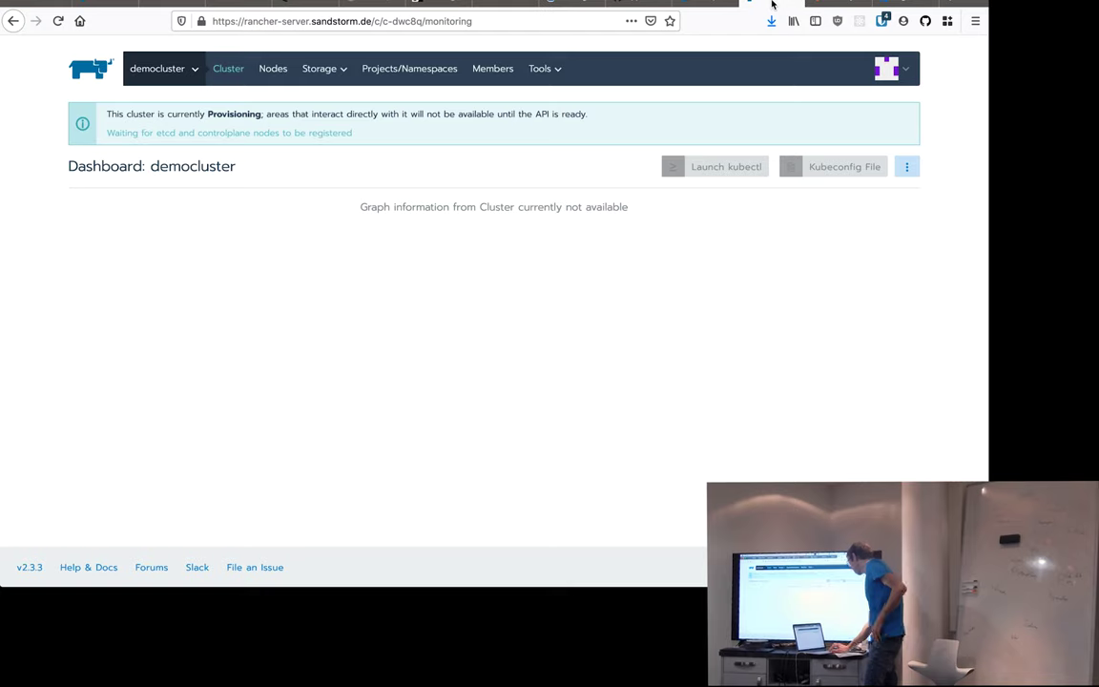
{"action": "key", "text": "alt+Left"}
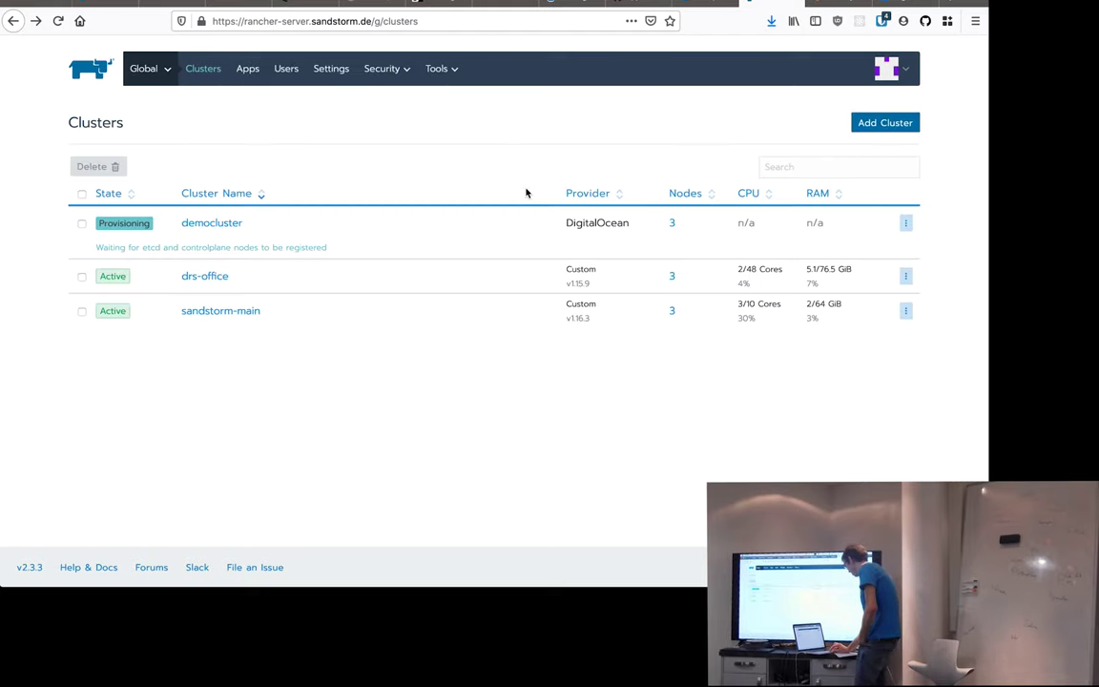
{"action": "left_click", "coordinate": [773, 10]}
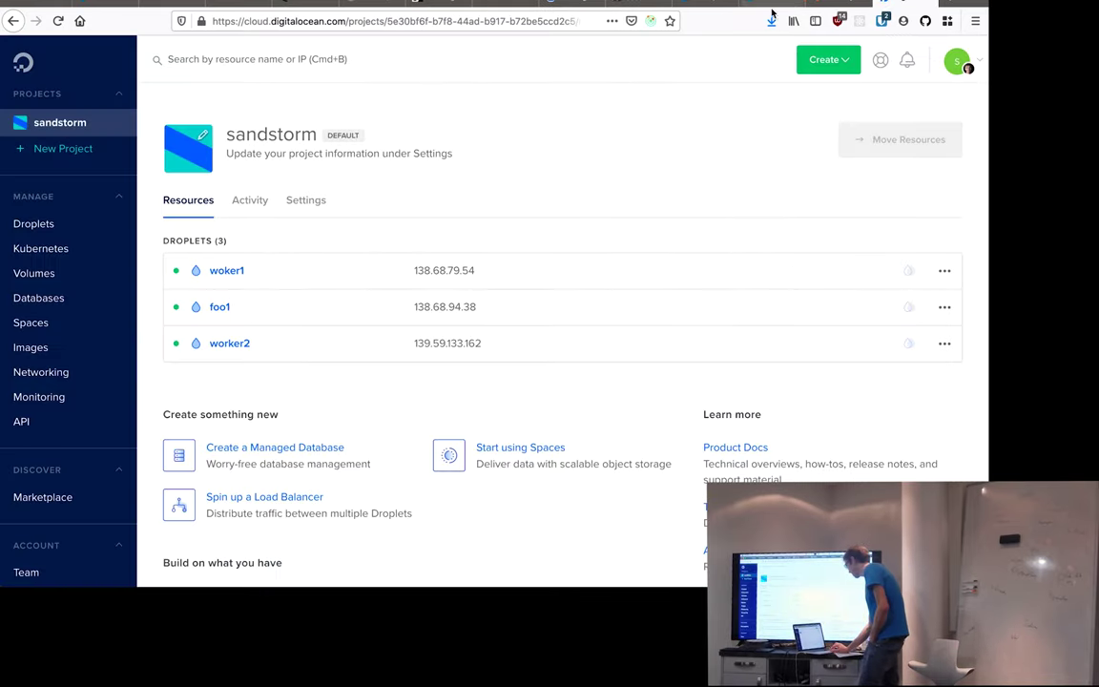
{"action": "left_click", "coordinate": [773, 6]}
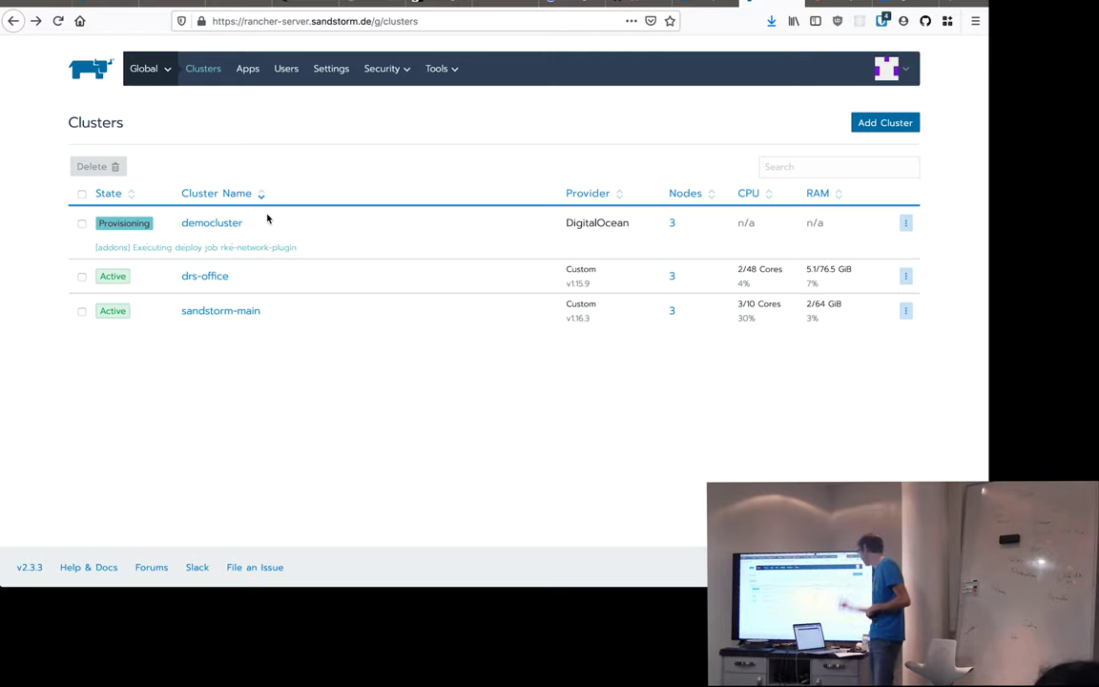
- Add a custom cluster from existing nodes named FOOdemo and save it
{"action": "left_click", "coordinate": [859, 122]}
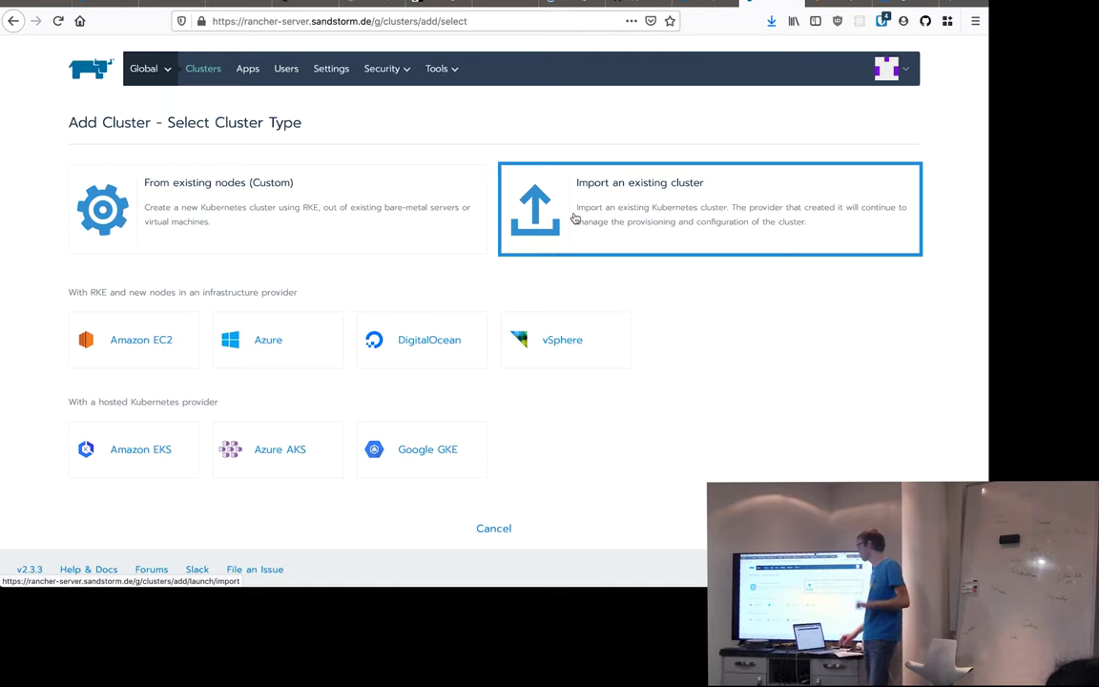
{"action": "left_click", "coordinate": [351, 182]}
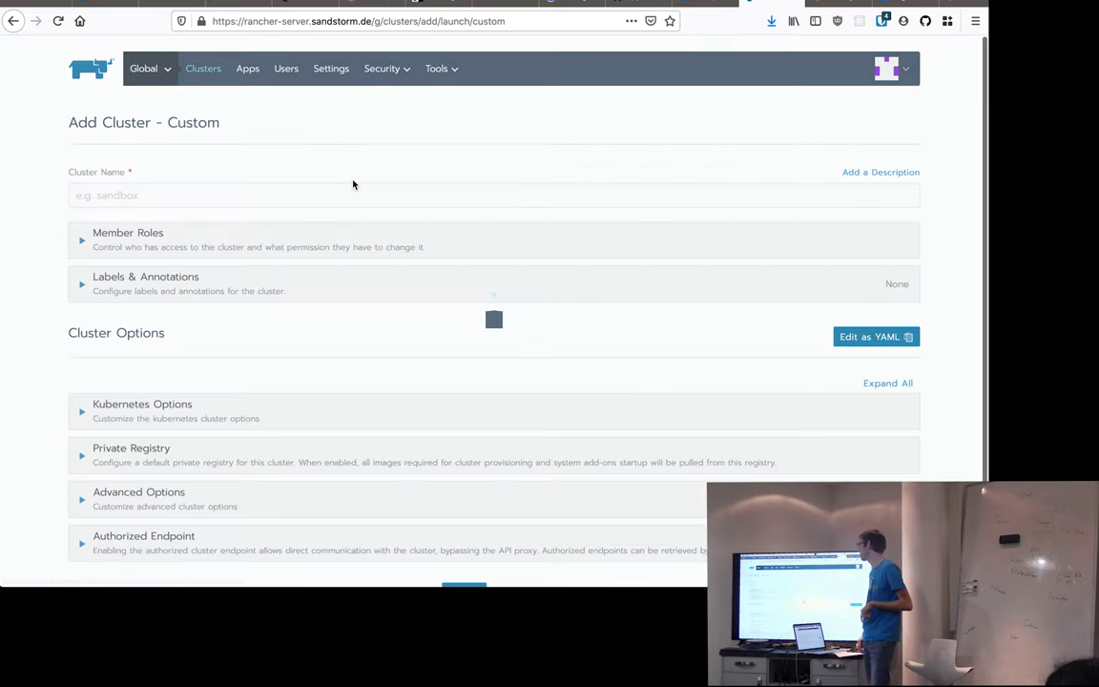
{"action": "scroll", "coordinate": [352, 184], "scroll_direction": "down", "scroll_amount": 5}
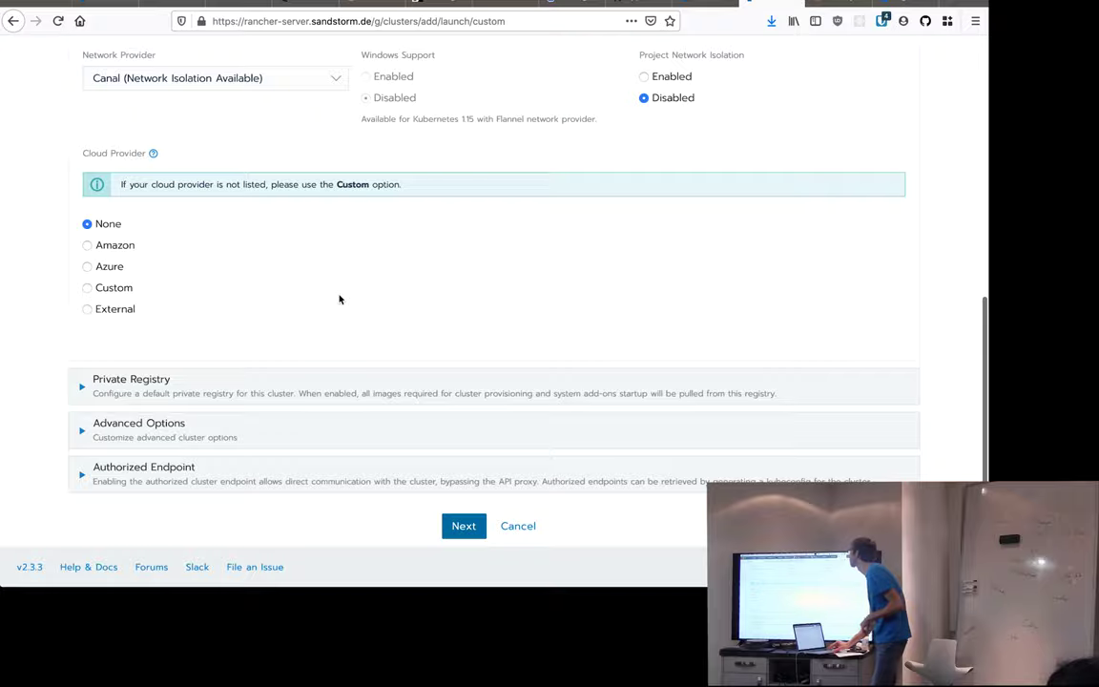
{"action": "scroll", "coordinate": [259, 303], "scroll_direction": "up", "scroll_amount": 5}
{"action": "type", "text": "demo"}
{"action": "key", "text": "ctrl+a"}
{"action": "type", "text": "FOOdemo"}
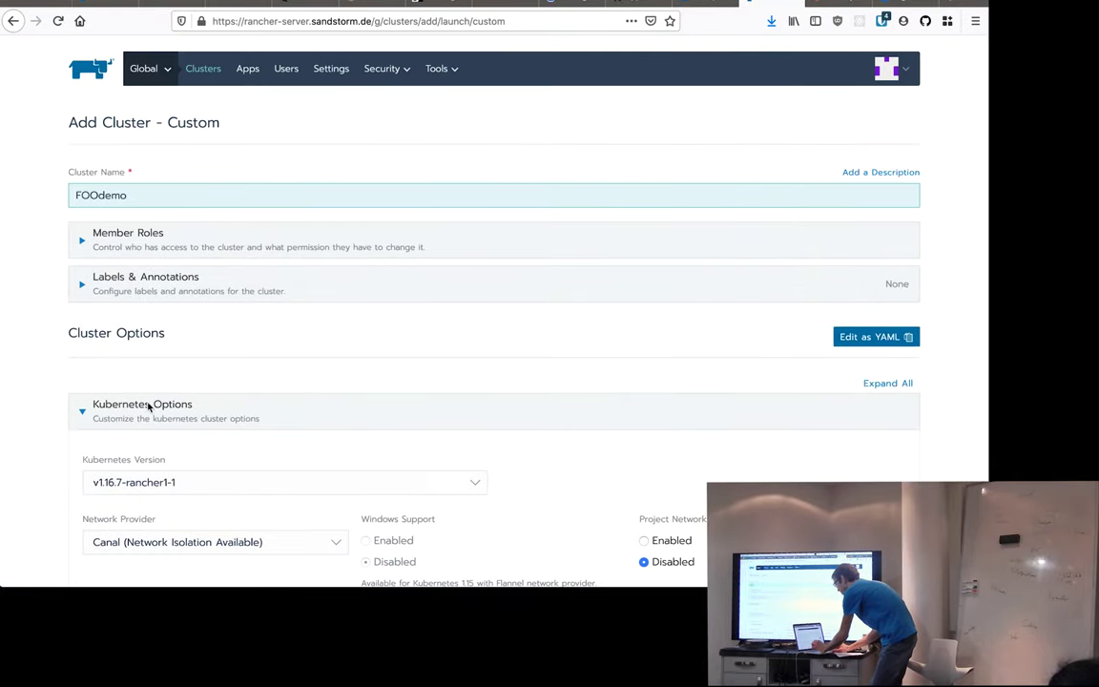
{"action": "scroll", "coordinate": [153, 458], "scroll_direction": "down", "scroll_amount": 3}
{"action": "scroll", "coordinate": [159, 514], "scroll_direction": "down", "scroll_amount": 3}
{"action": "left_click", "coordinate": [461, 525]}
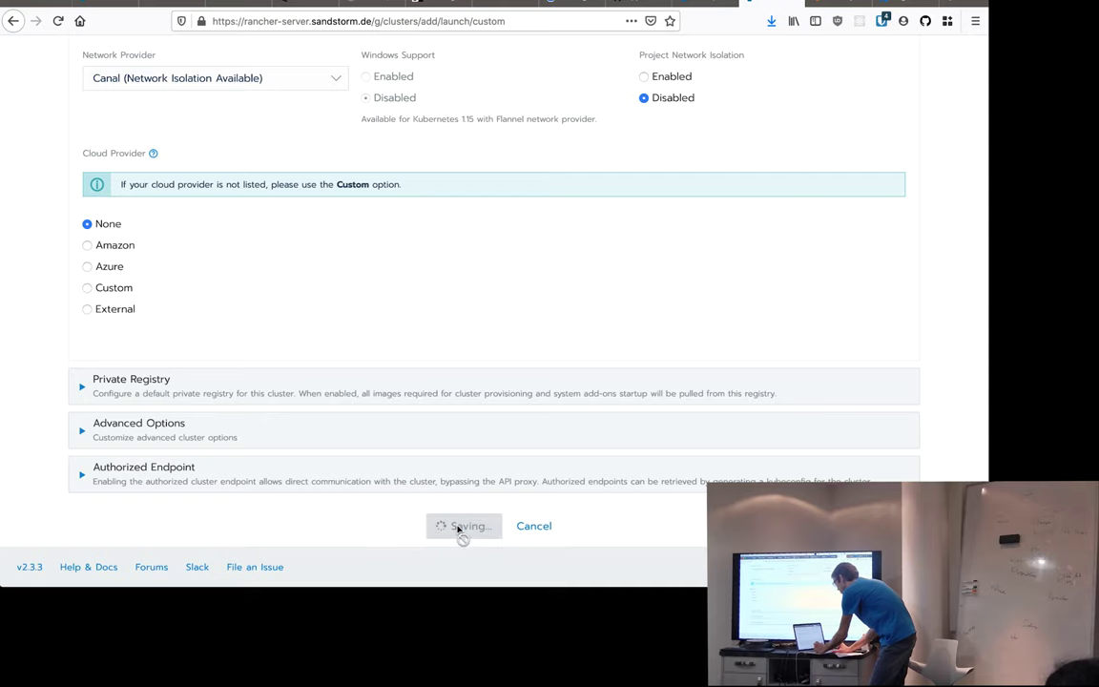
- Toggle the etcd, Control Plane and Worker roles to compare the node run command
{"action": "scroll", "coordinate": [373, 345], "scroll_direction": "down", "scroll_amount": 1}
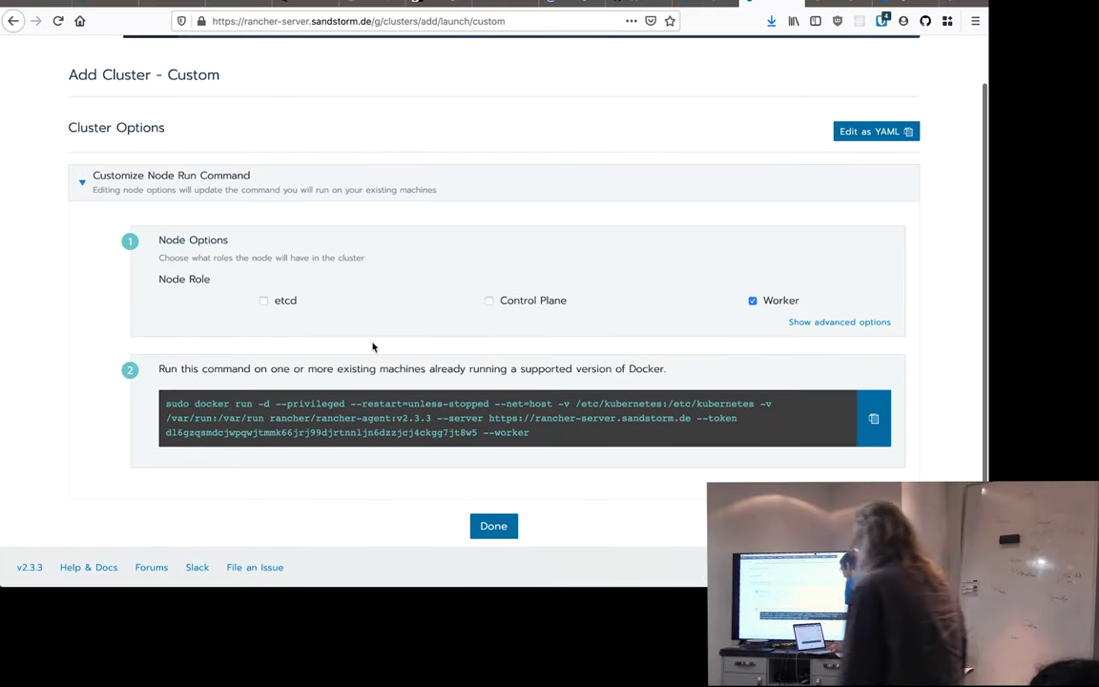
{"action": "left_click", "coordinate": [280, 303]}
{"action": "left_click", "coordinate": [501, 303]}
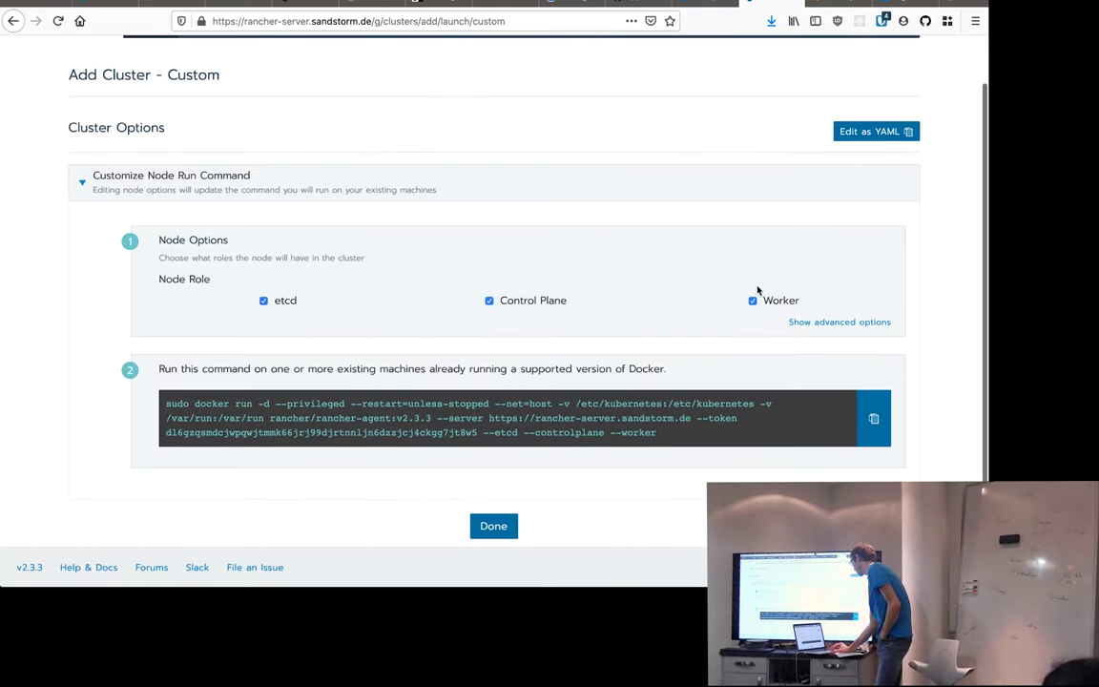
{"action": "left_click", "coordinate": [754, 302]}
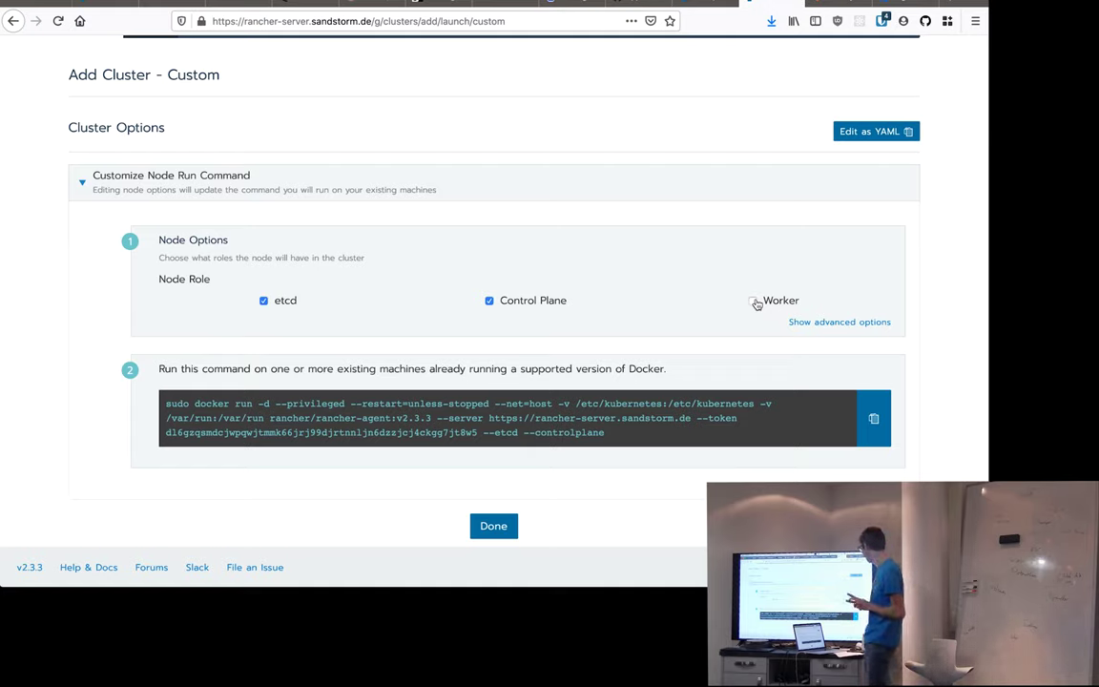
{"action": "left_click", "coordinate": [755, 302]}
{"action": "left_click", "coordinate": [493, 300]}
{"action": "left_click", "coordinate": [264, 302]}
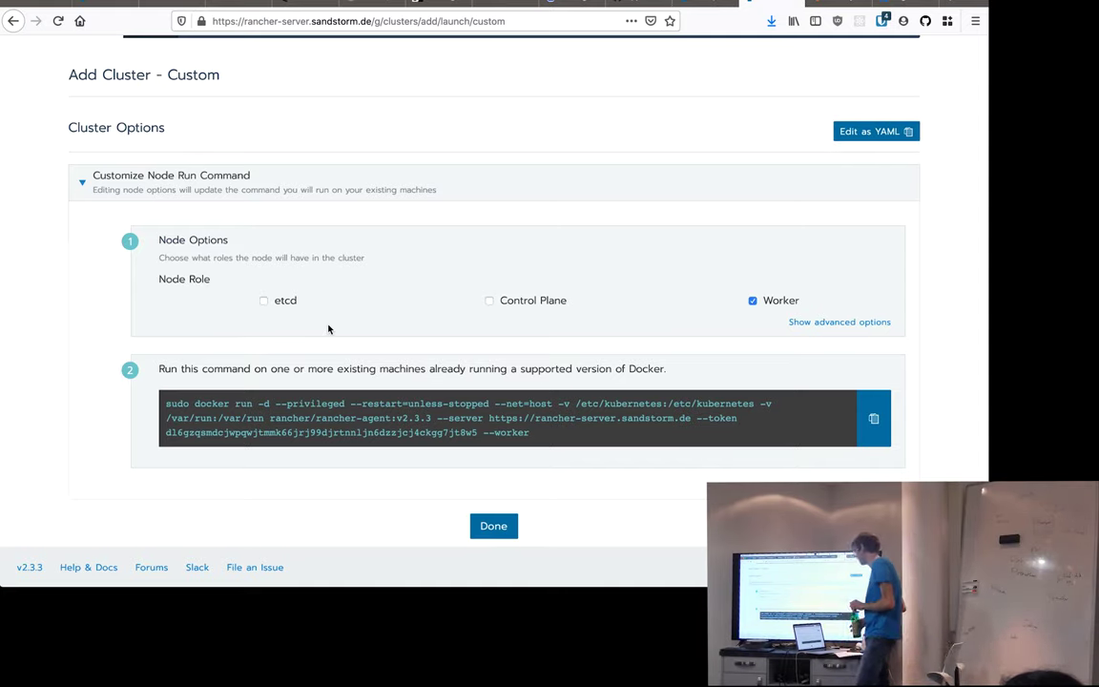
{"action": "scroll", "coordinate": [329, 329], "scroll_direction": "left", "scroll_amount": 5}
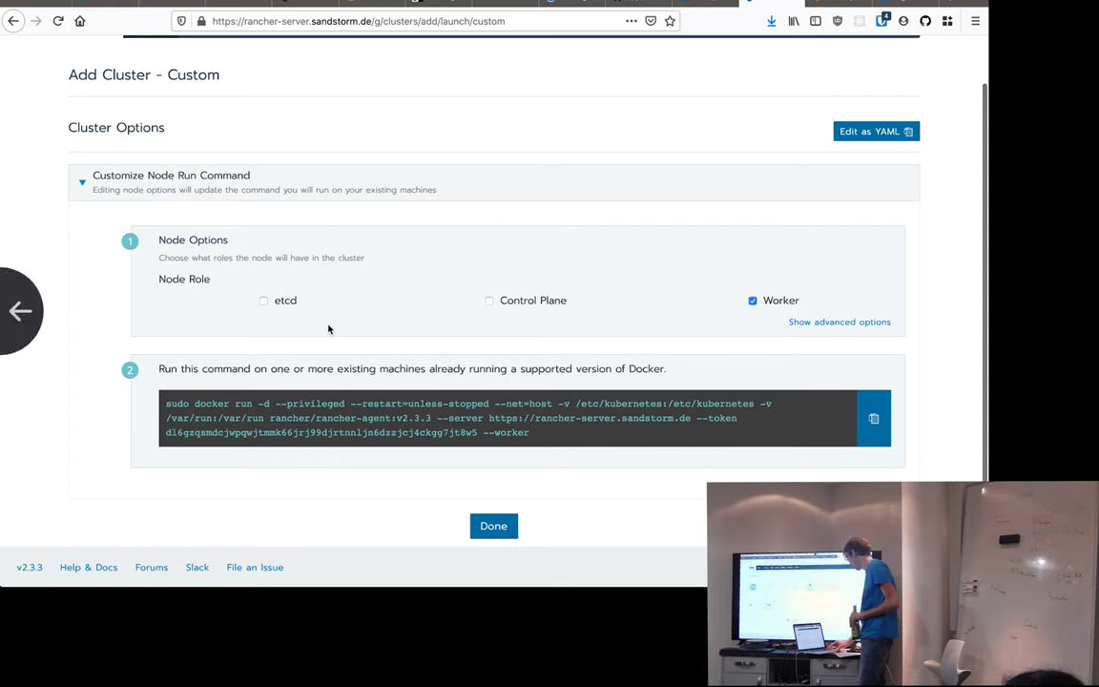
{"action": "scroll", "coordinate": [328, 329], "scroll_direction": "left", "scroll_amount": 5}
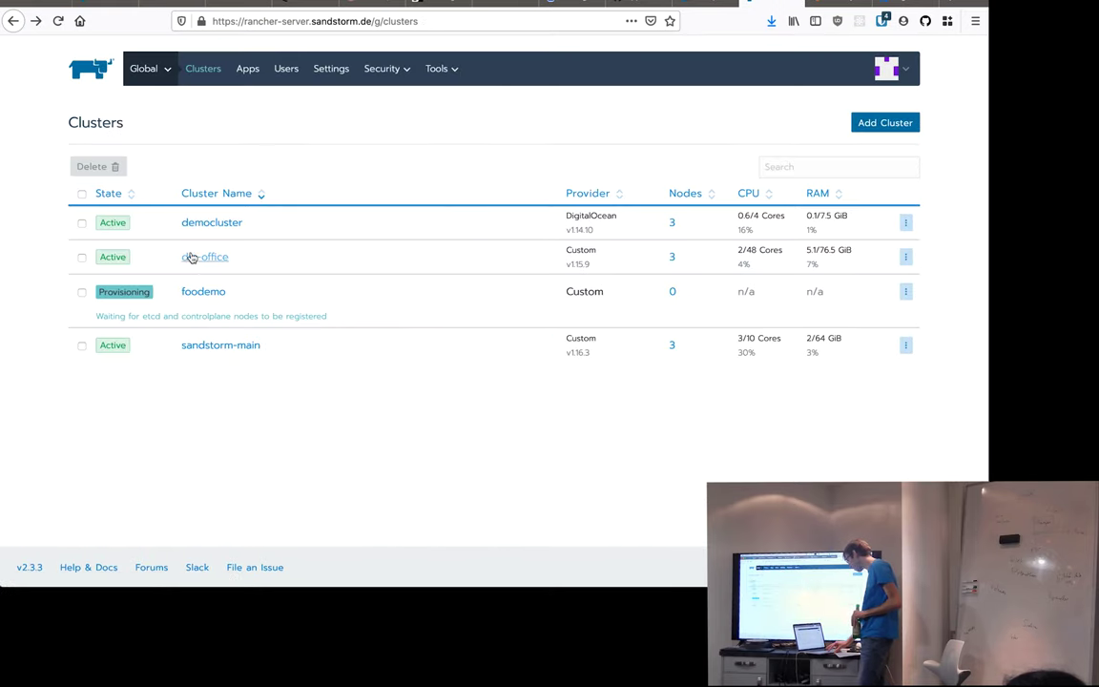
- Open democluster's dashboard (CPU 16%, memory 1%, pods 5%) and launch its kubectl shell
{"action": "left_click", "coordinate": [212, 225]}
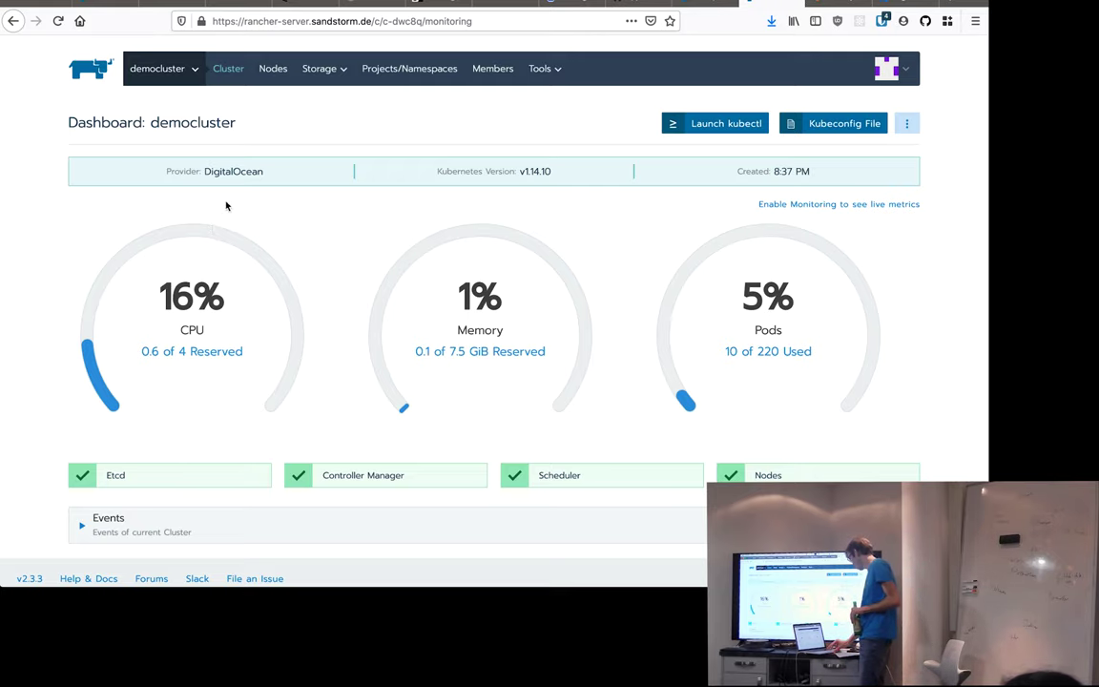
{"action": "scroll", "coordinate": [348, 245], "scroll_direction": "down", "scroll_amount": 1}
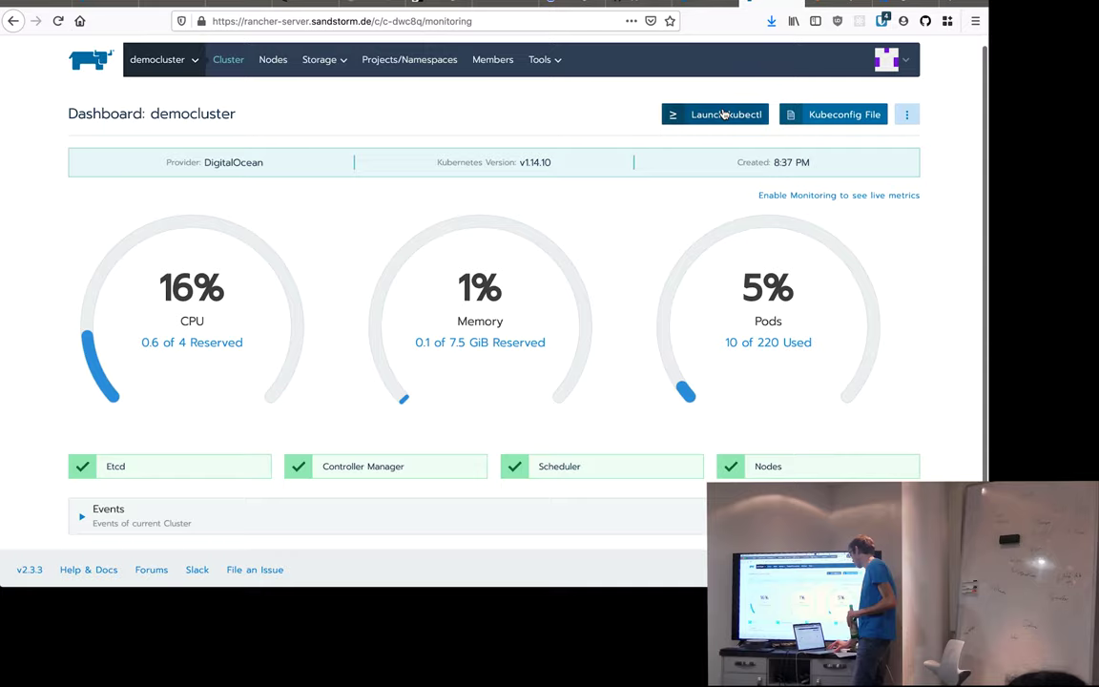
{"action": "left_click", "coordinate": [722, 113]}
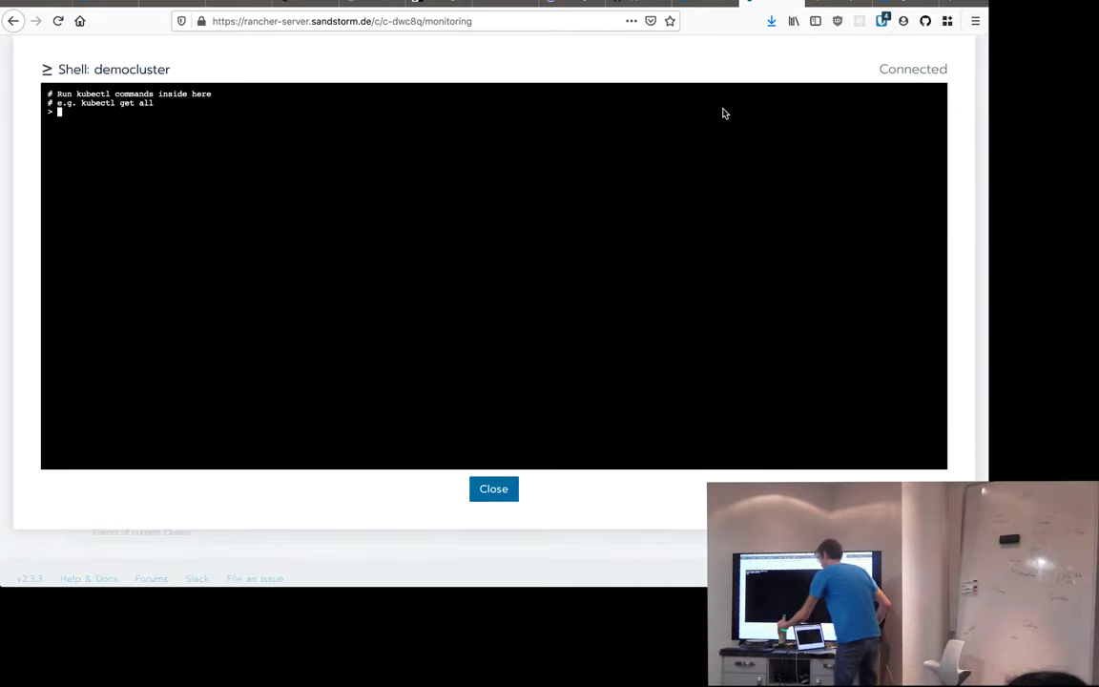
- Enlarge the page and run kubectl get nodes, listing three Ready v1.14.10 nodes
{"action": "key", "text": "ctrl+plus"}
{"action": "key", "text": "ctrl+plus"}
{"action": "key", "text": "ctrl+plus"}
{"action": "key", "text": "ctrl+plus"}
{"action": "key", "text": "ctrl+plus"}
{"action": "key", "text": "ctrl+plus"}
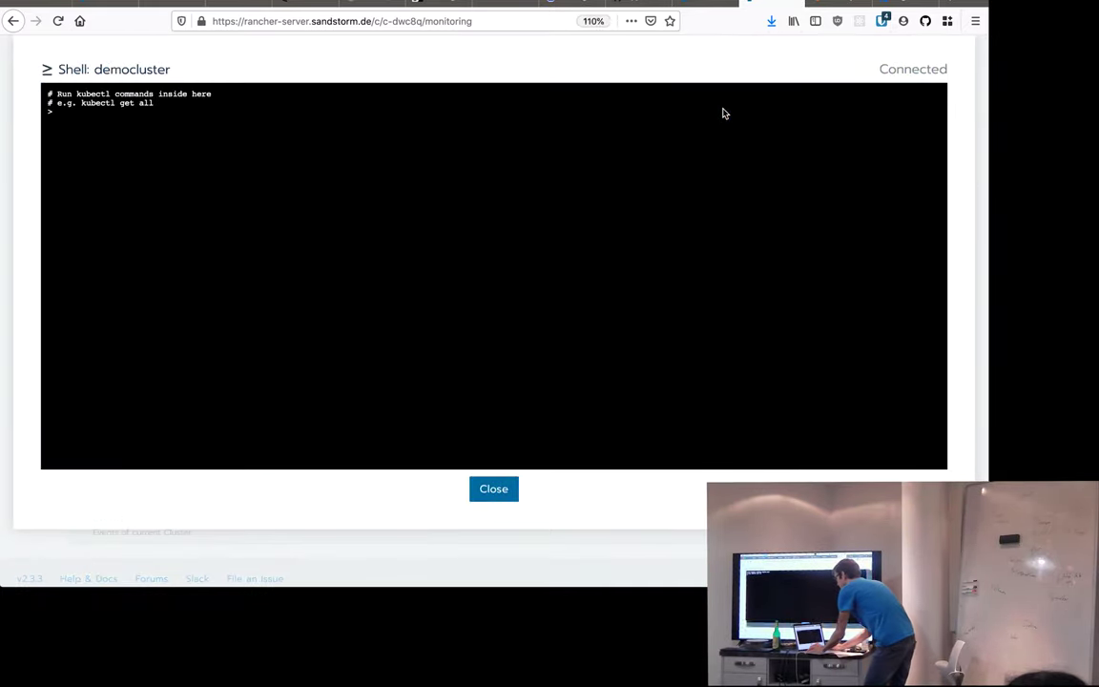
{"action": "type", "text": "kub"}
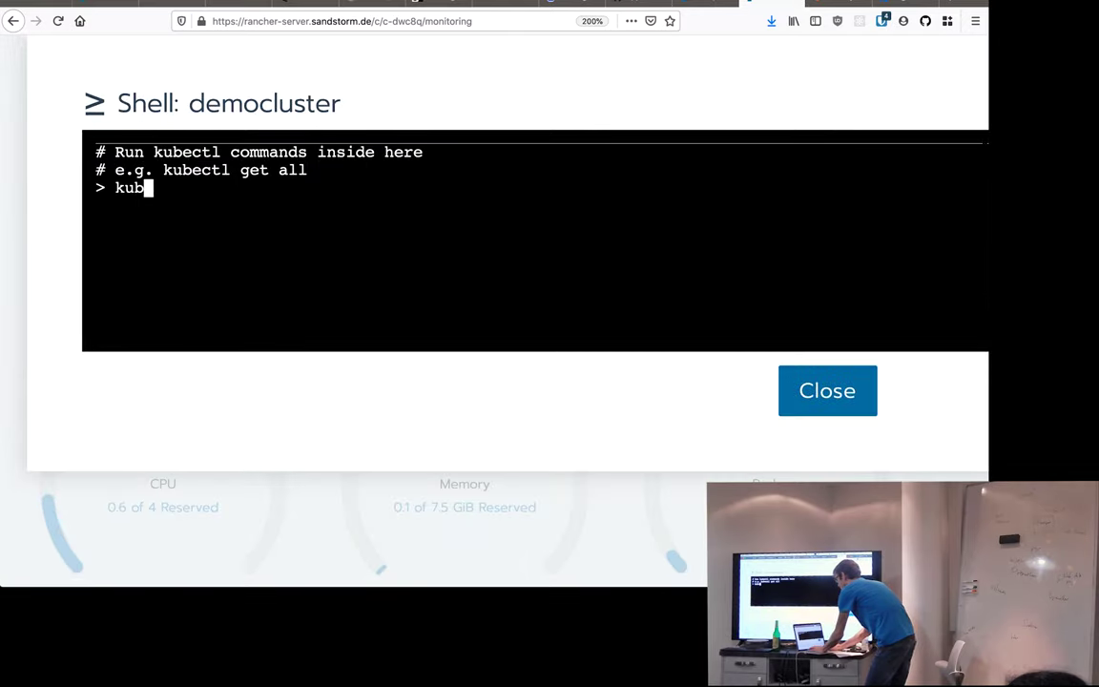
{"action": "type", "text": "ectl get nodes"}
{"action": "key", "text": "Return"}
- Run kubectl get all, then close the shell and reset the zoom to 100%
{"action": "key", "text": "Up"}
{"action": "key", "text": "BackSpace"}
{"action": "key", "text": "BackSpace"}
{"action": "key", "text": "BackSpace"}
{"action": "key", "text": "BackSpace"}
{"action": "key", "text": "BackSpace"}
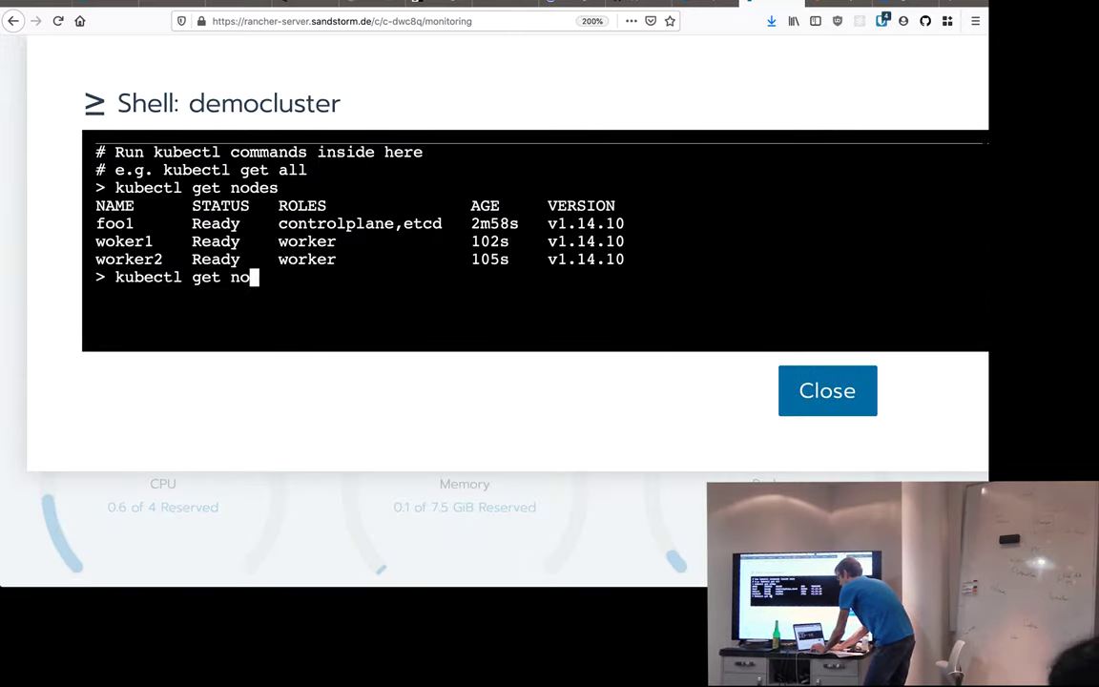
{"action": "type", "text": "all"}
{"action": "key", "text": "Return"}
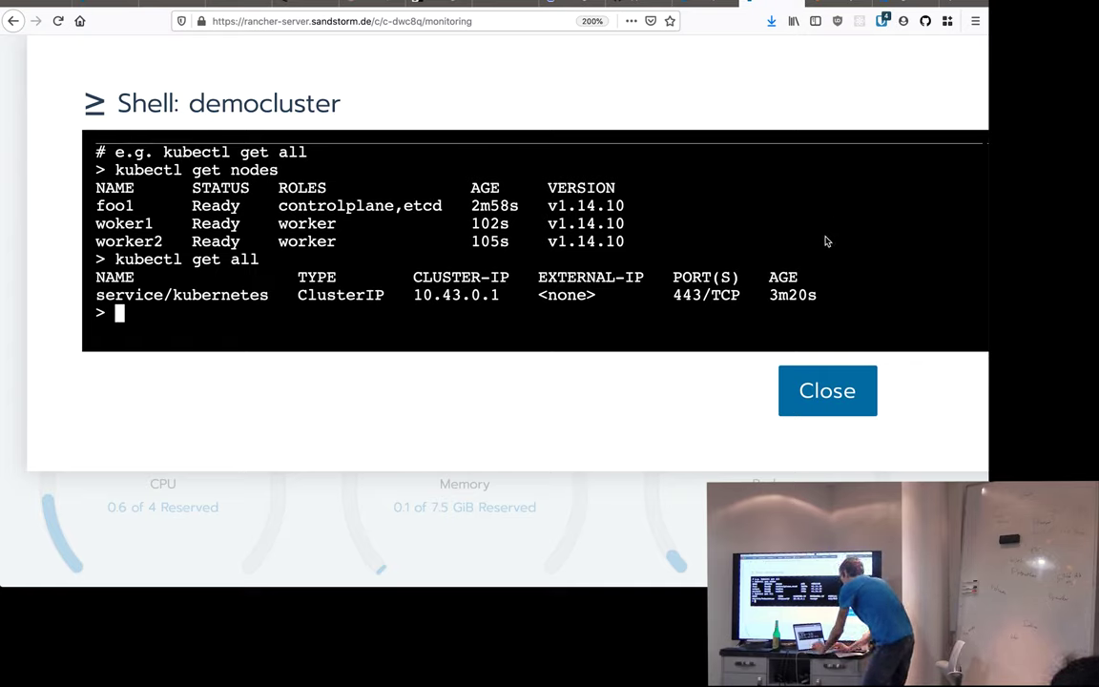
{"action": "left_click", "coordinate": [805, 378]}
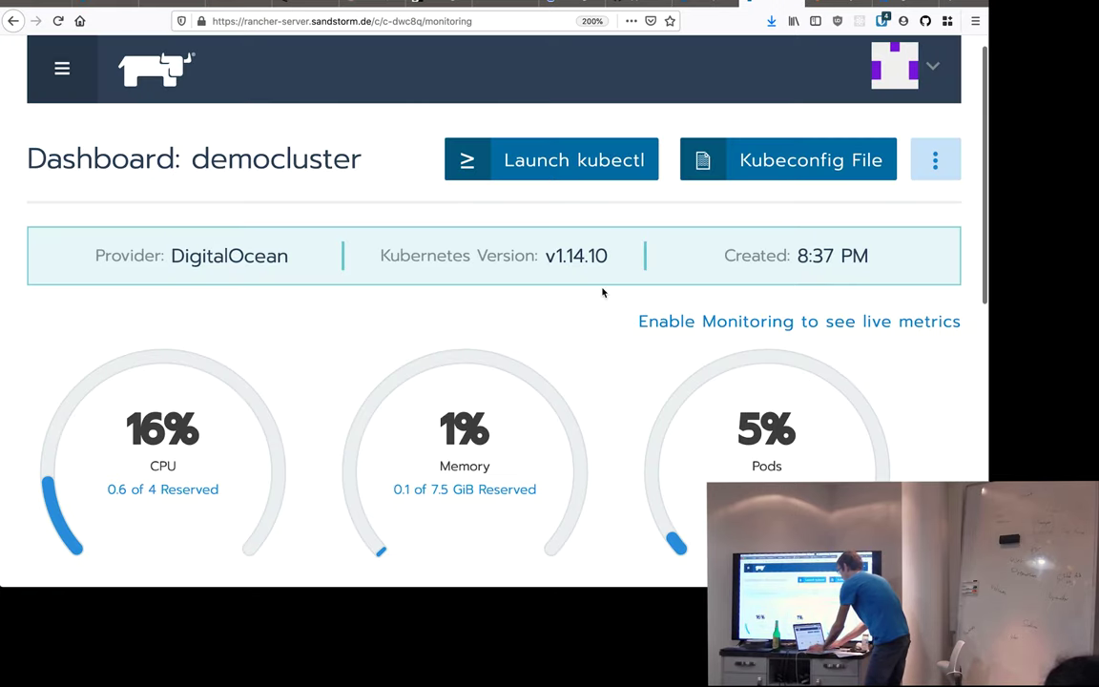
{"action": "key", "text": "ctrl+0"}
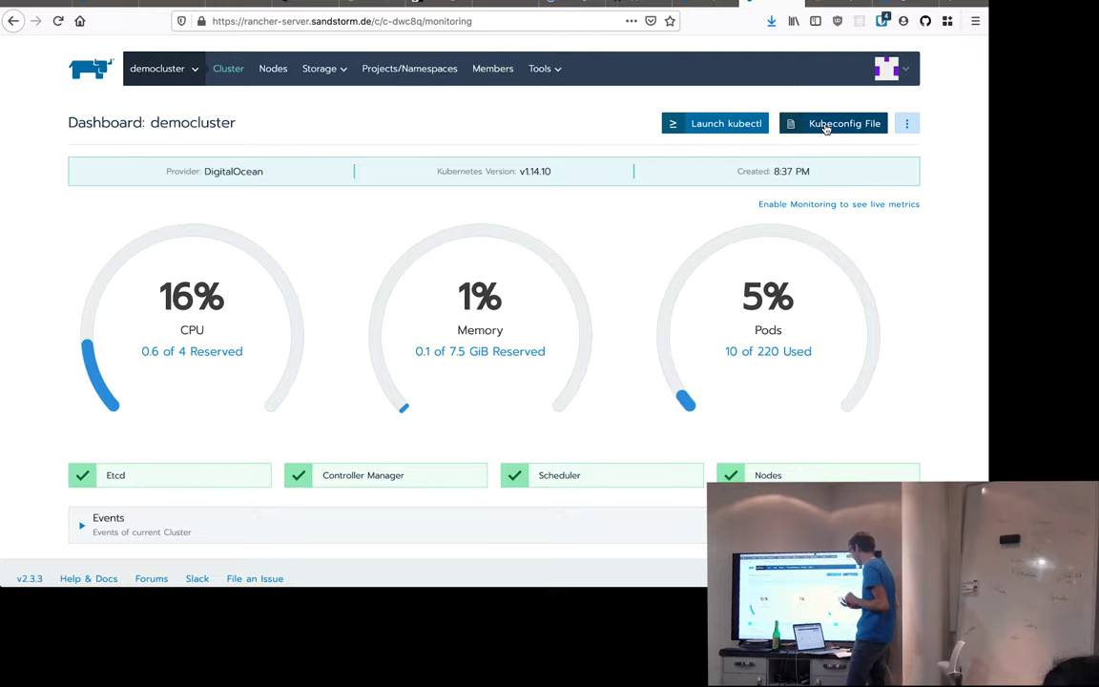
- Review democluster's kubeconfig with its rancher-server proxy and port-6443 endpoints, then list all clusters
{"action": "left_click", "coordinate": [826, 128]}
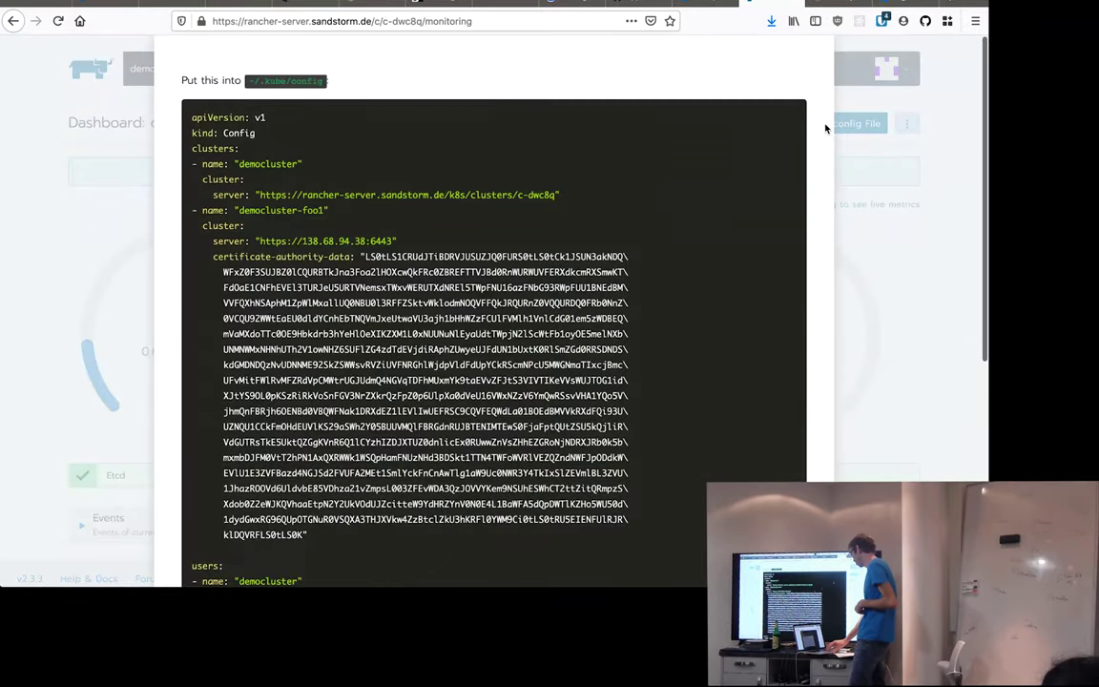
{"action": "scroll", "coordinate": [397, 274], "scroll_direction": "down", "scroll_amount": 3}
{"action": "scroll", "coordinate": [397, 275], "scroll_direction": "up", "scroll_amount": 2}
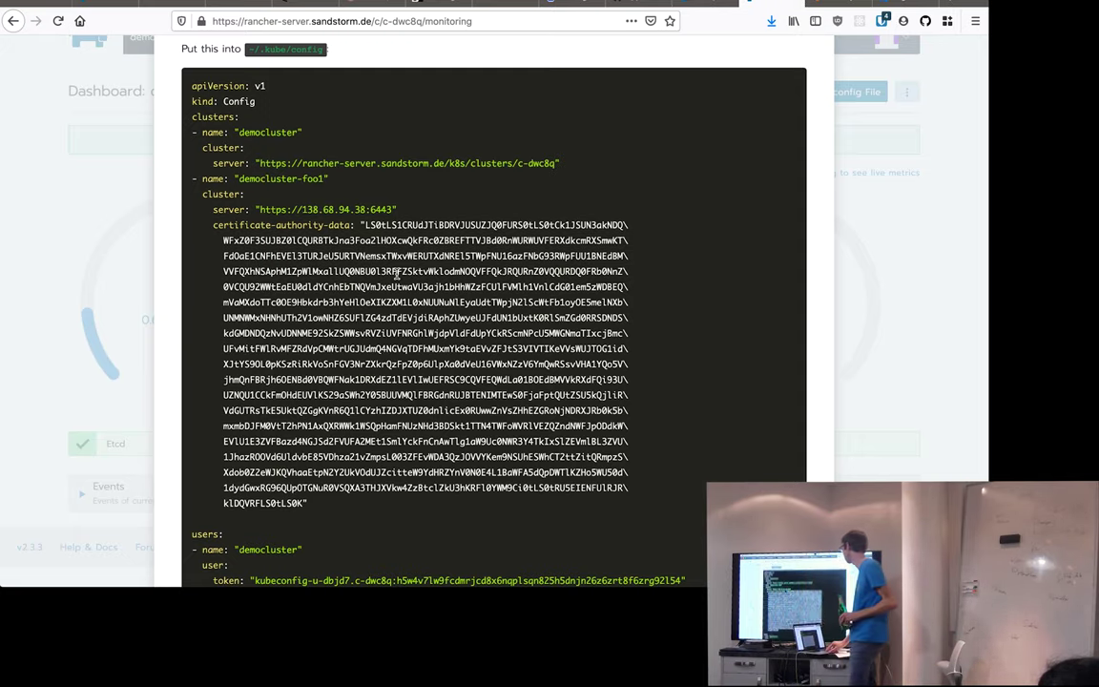
{"action": "scroll", "coordinate": [397, 274], "scroll_direction": "up", "scroll_amount": 1}
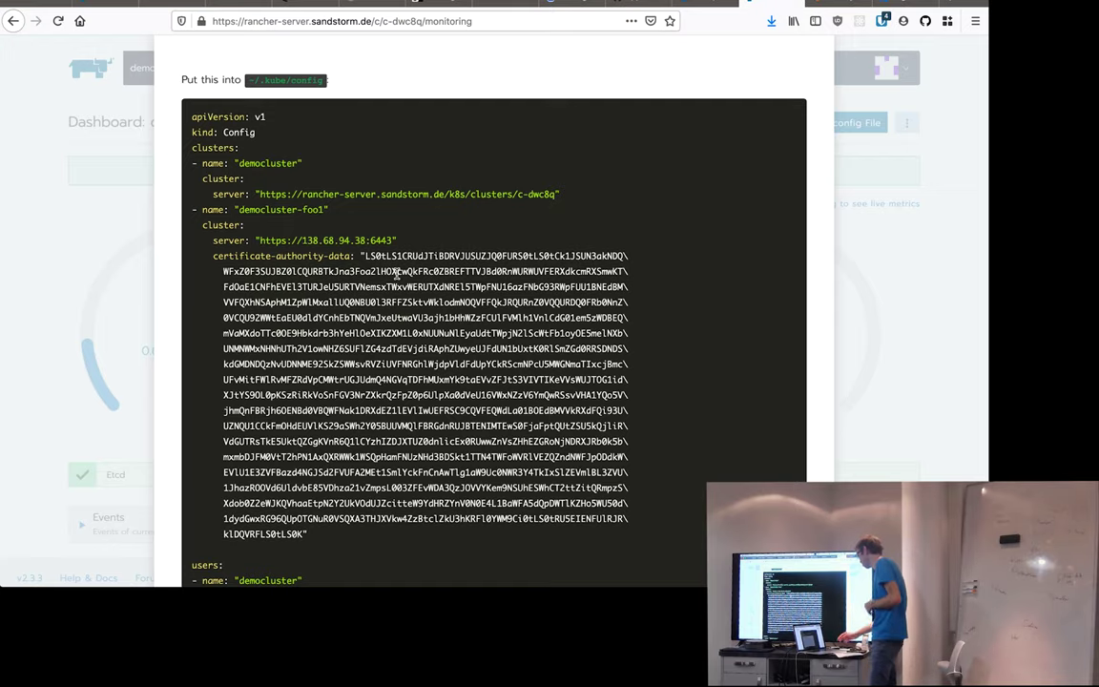
{"action": "left_click", "coordinate": [902, 172]}
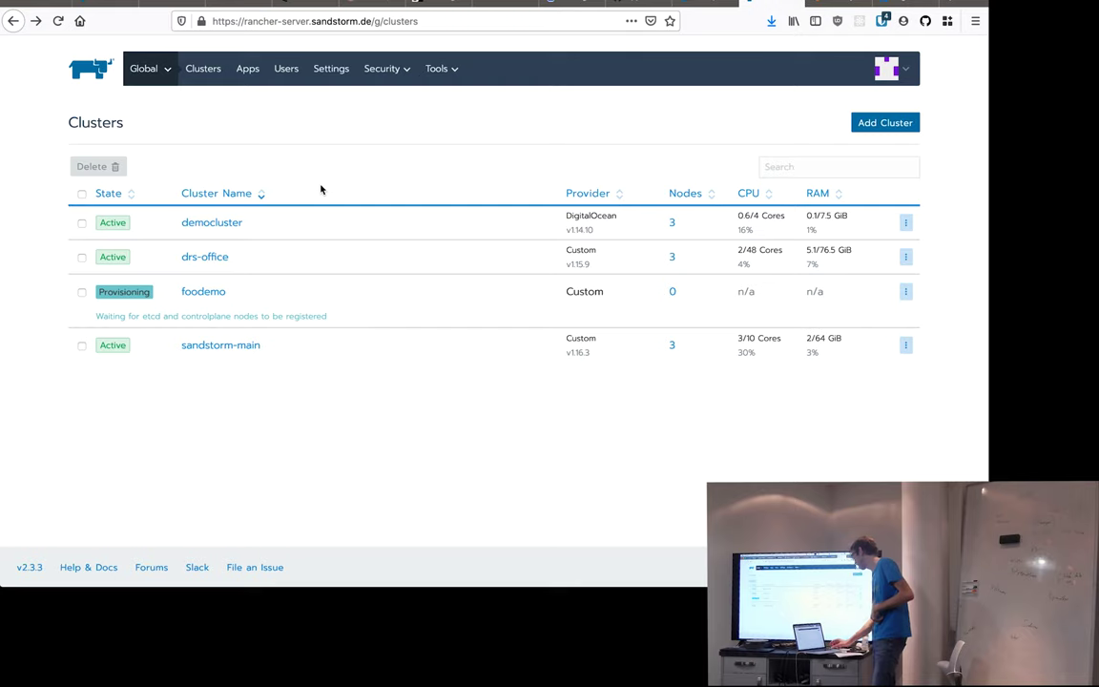
- Open activecollab-deployment in sandstorm-main's Apps project and show the actions for its running pod
{"action": "left_click", "coordinate": [224, 346]}
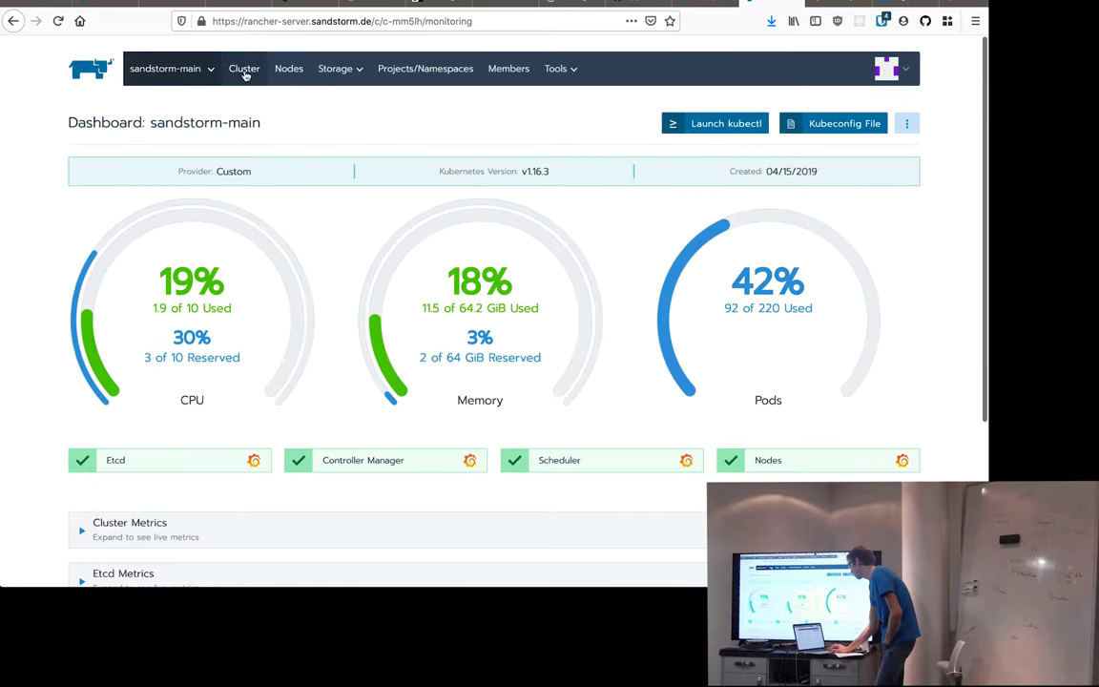
{"action": "left_click", "coordinate": [194, 81]}
{"action": "left_click", "coordinate": [256, 151]}
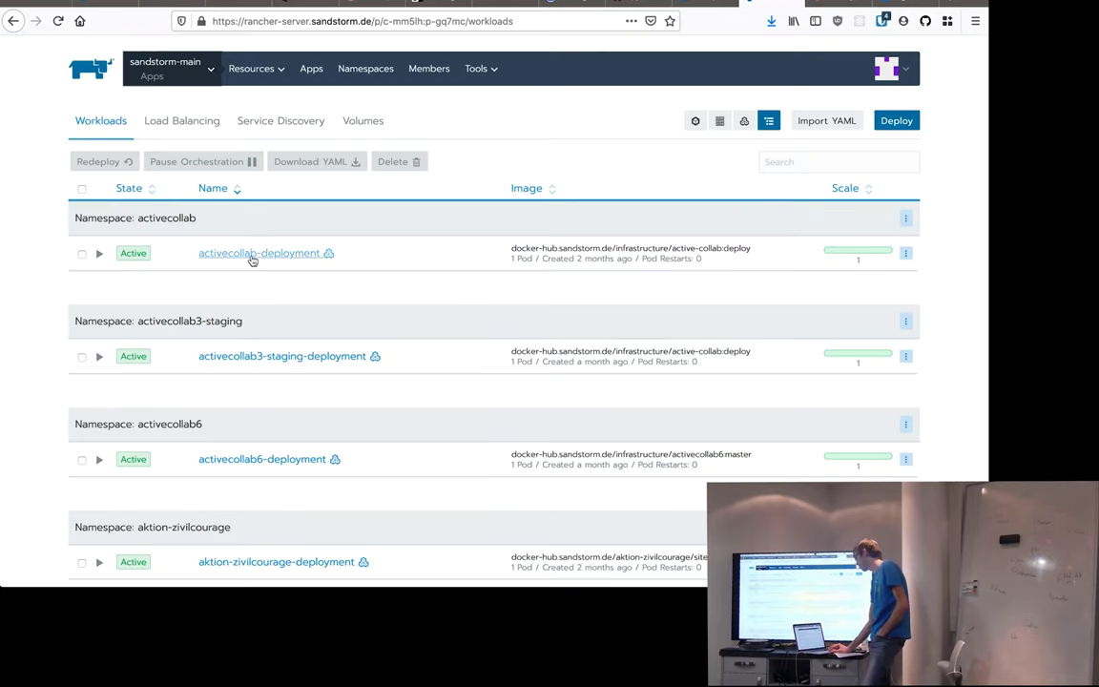
{"action": "left_click", "coordinate": [248, 253]}
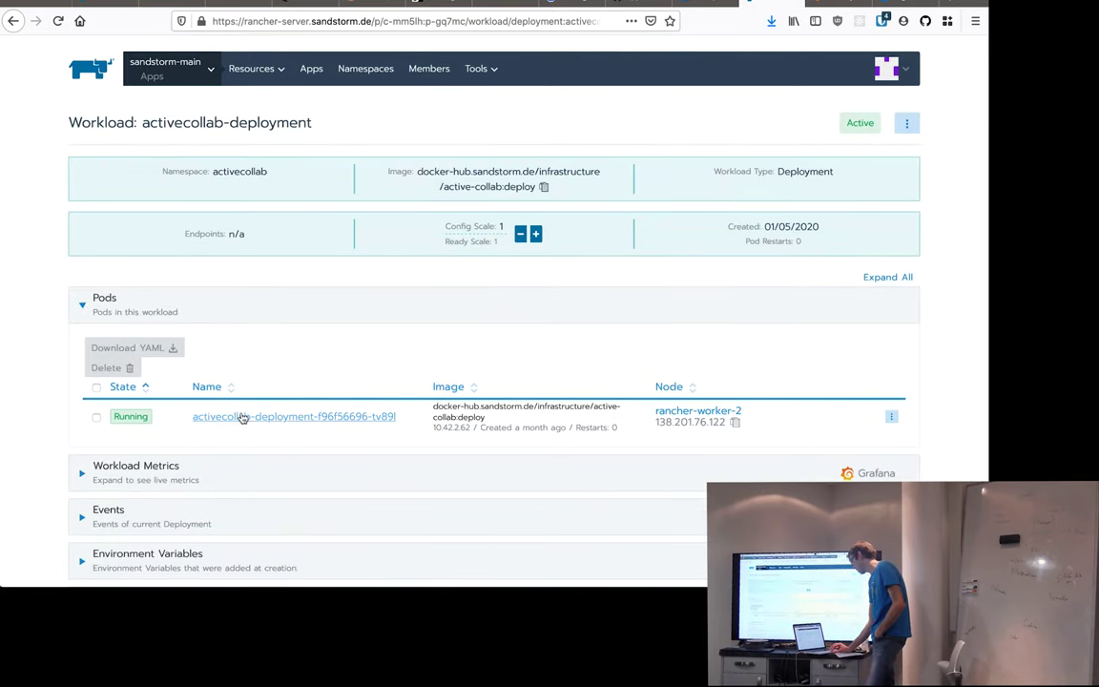
{"action": "left_click", "coordinate": [891, 416]}
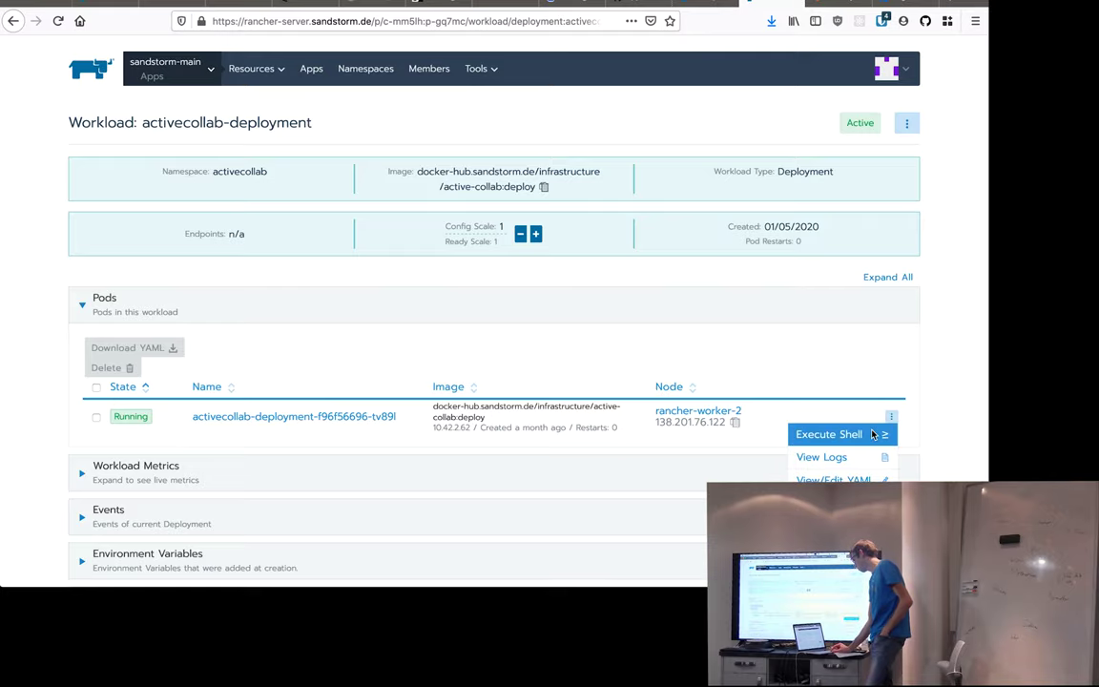
- Run ls in an activecollab pod shell to list the container root, then exit
{"action": "left_click", "coordinate": [873, 434]}
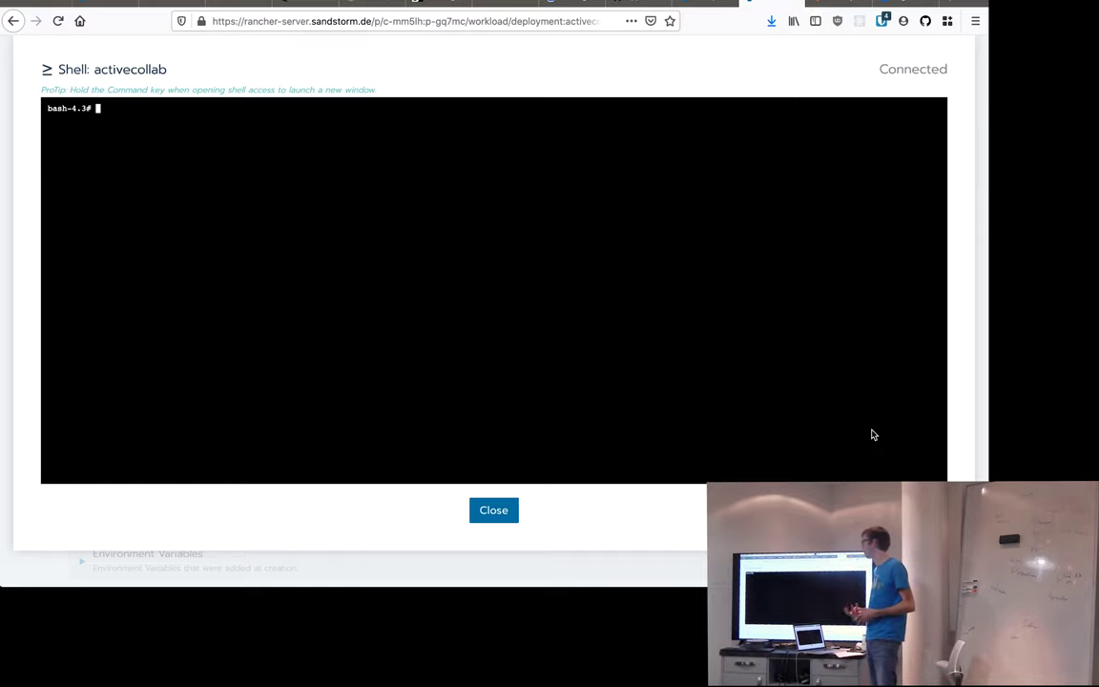
{"action": "type", "text": "ls"}
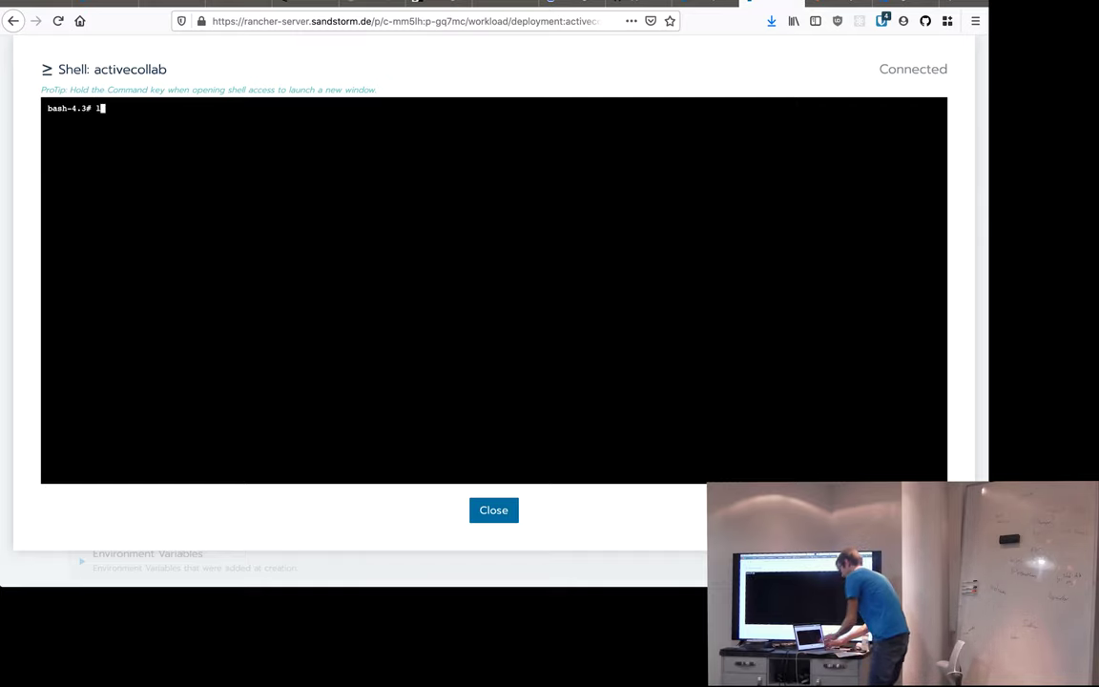
{"action": "key", "text": "Return"}
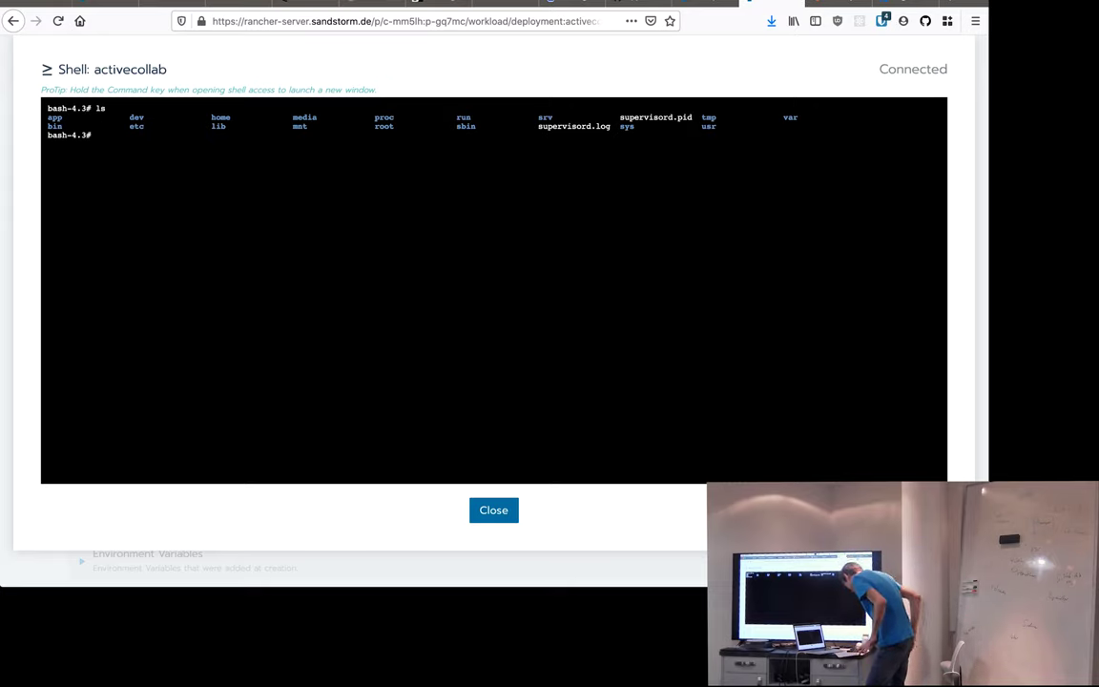
{"action": "type", "text": "exit"}
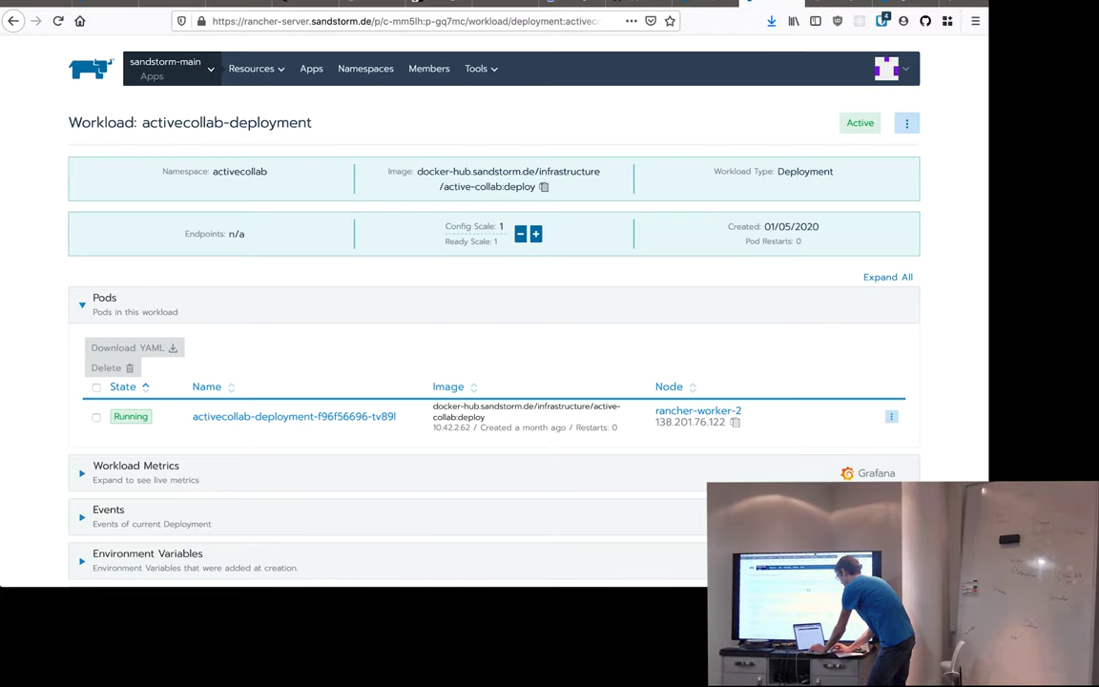
- Select democluster from the cluster dropdown and bring up the ⋮ actions menu on its dashboard
{"action": "scroll", "coordinate": [768, 479], "scroll_direction": "down", "scroll_amount": 1}
{"action": "scroll", "coordinate": [768, 479], "scroll_direction": "up", "scroll_amount": 1}
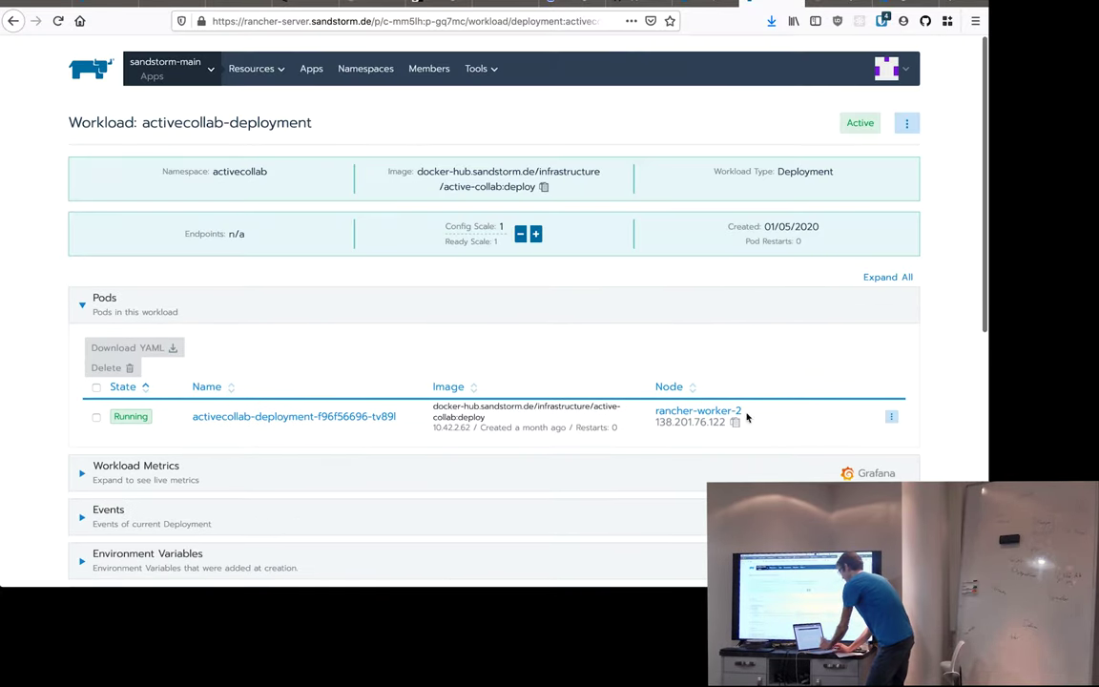
{"action": "mouse_move", "coordinate": [167, 68]}
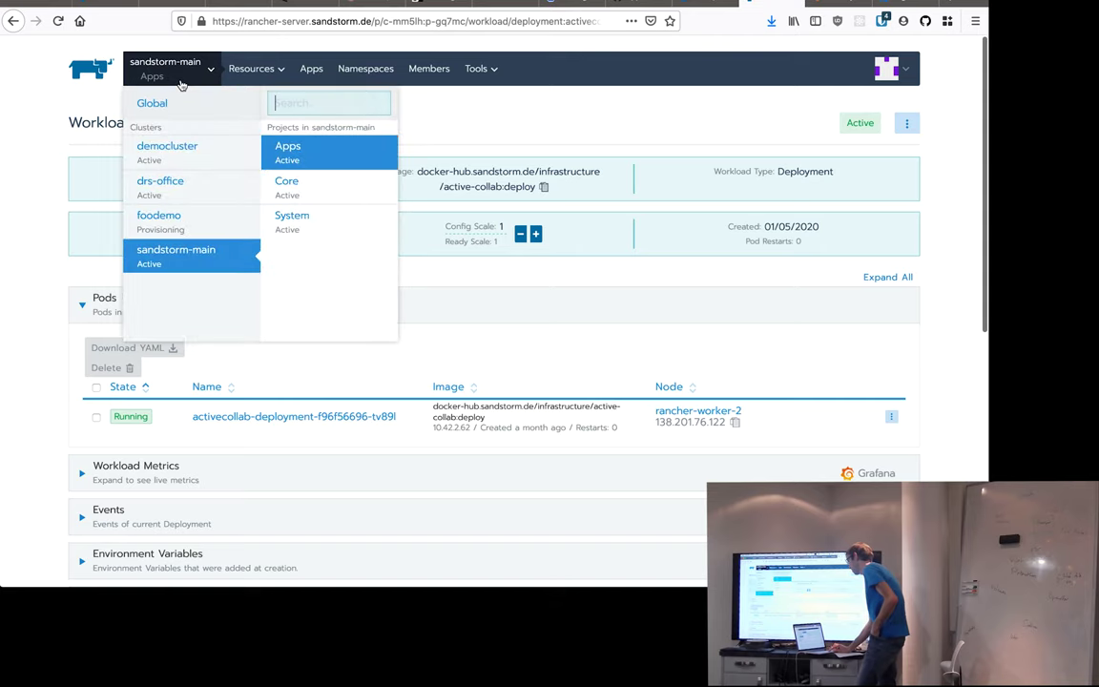
{"action": "left_click", "coordinate": [186, 152]}
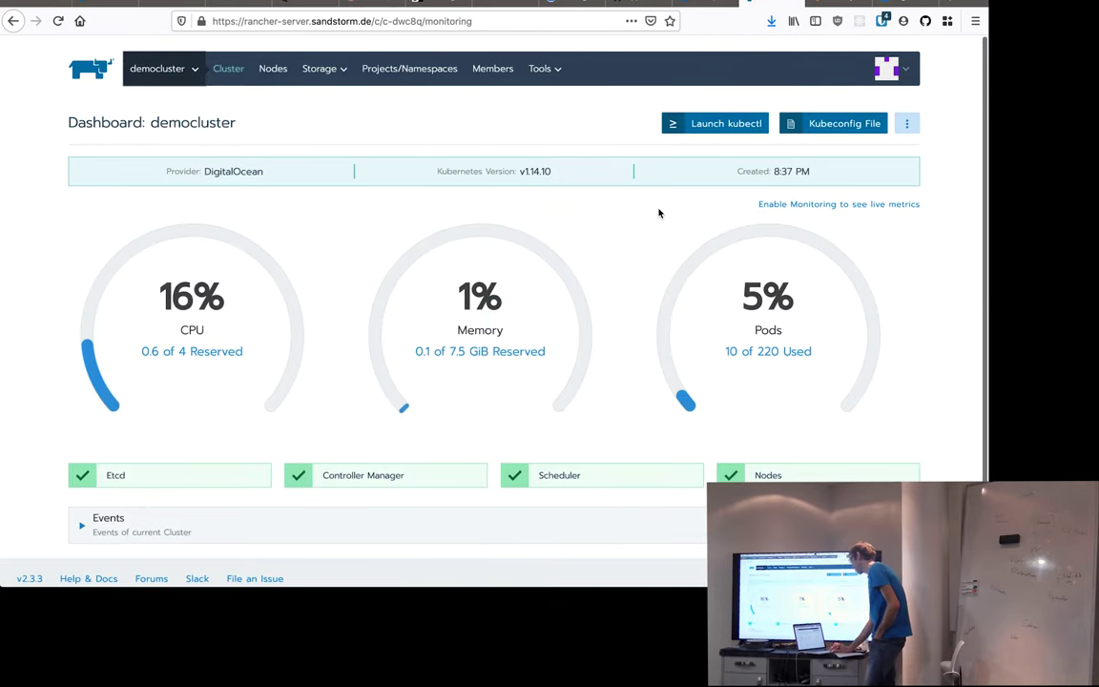
{"action": "left_click", "coordinate": [907, 126]}
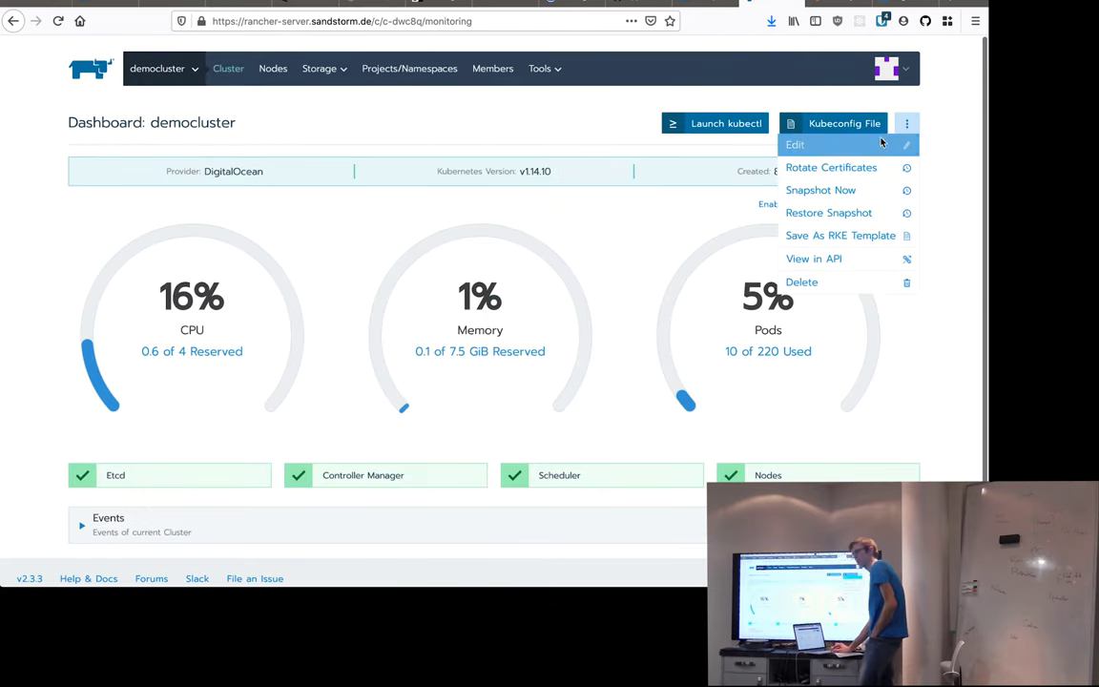
- Edit democluster, set Kubernetes Version to v1.16.7-rancher1-1, and look over the remaining options
{"action": "left_click", "coordinate": [877, 149]}
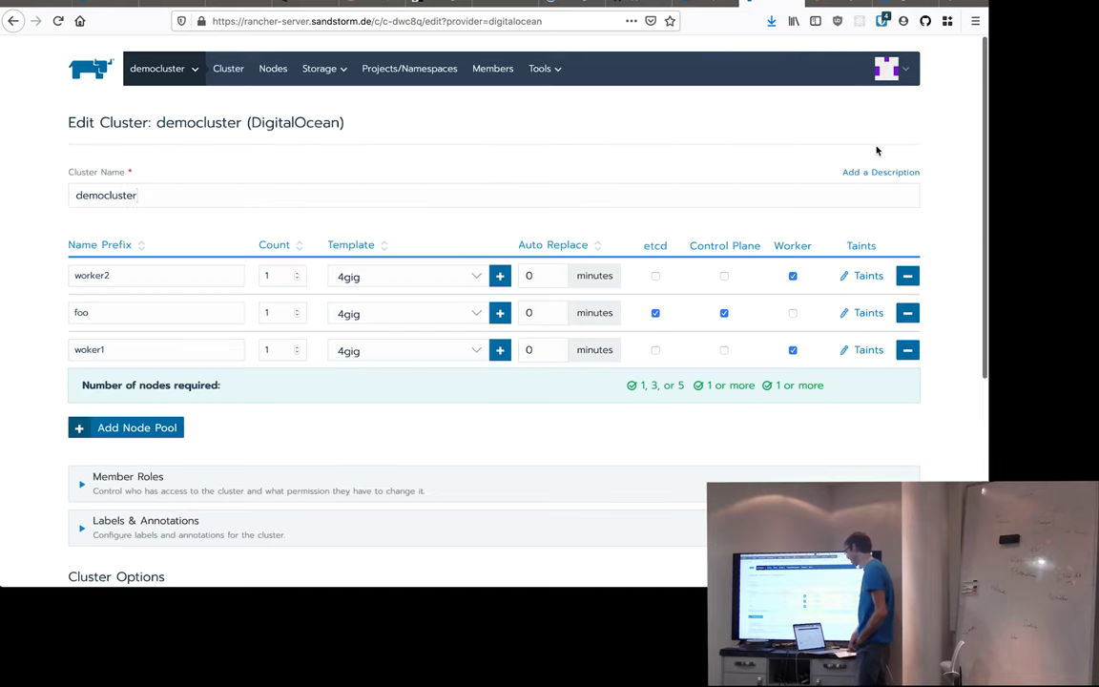
{"action": "scroll", "coordinate": [530, 334], "scroll_direction": "down", "scroll_amount": 5}
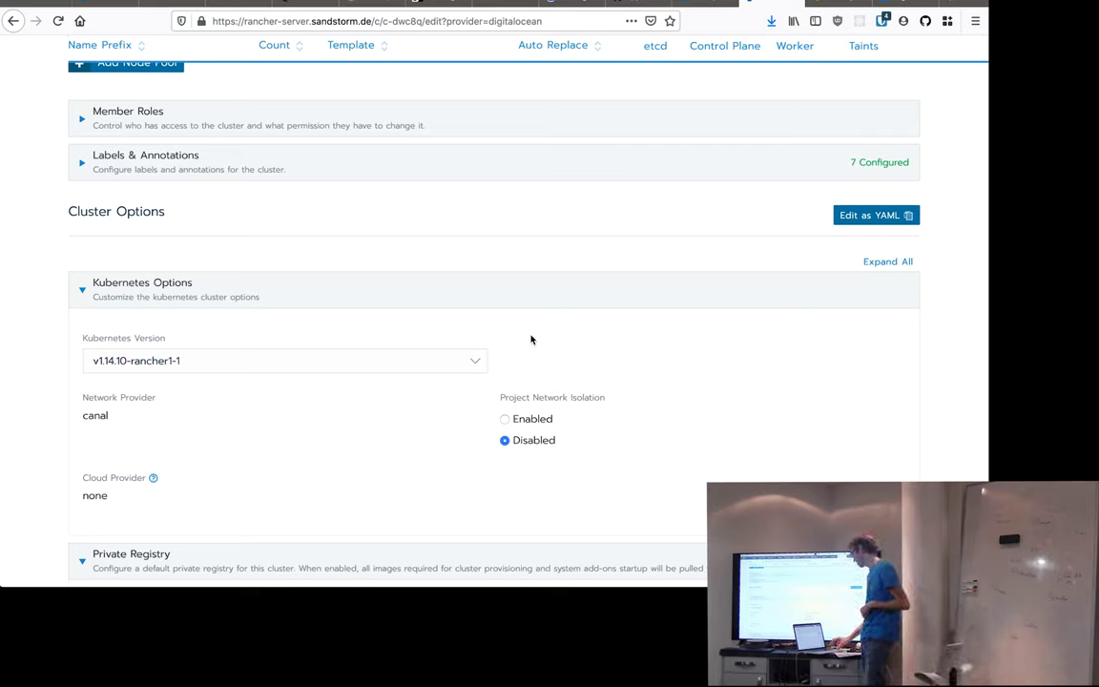
{"action": "left_click", "coordinate": [472, 367]}
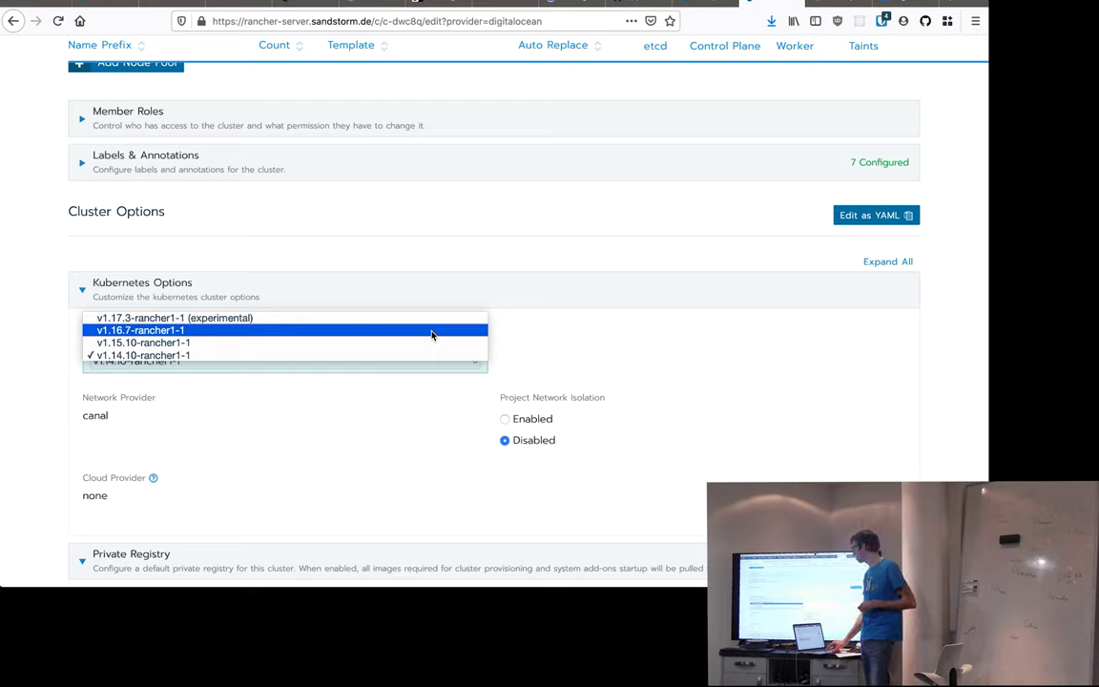
{"action": "left_click", "coordinate": [365, 334]}
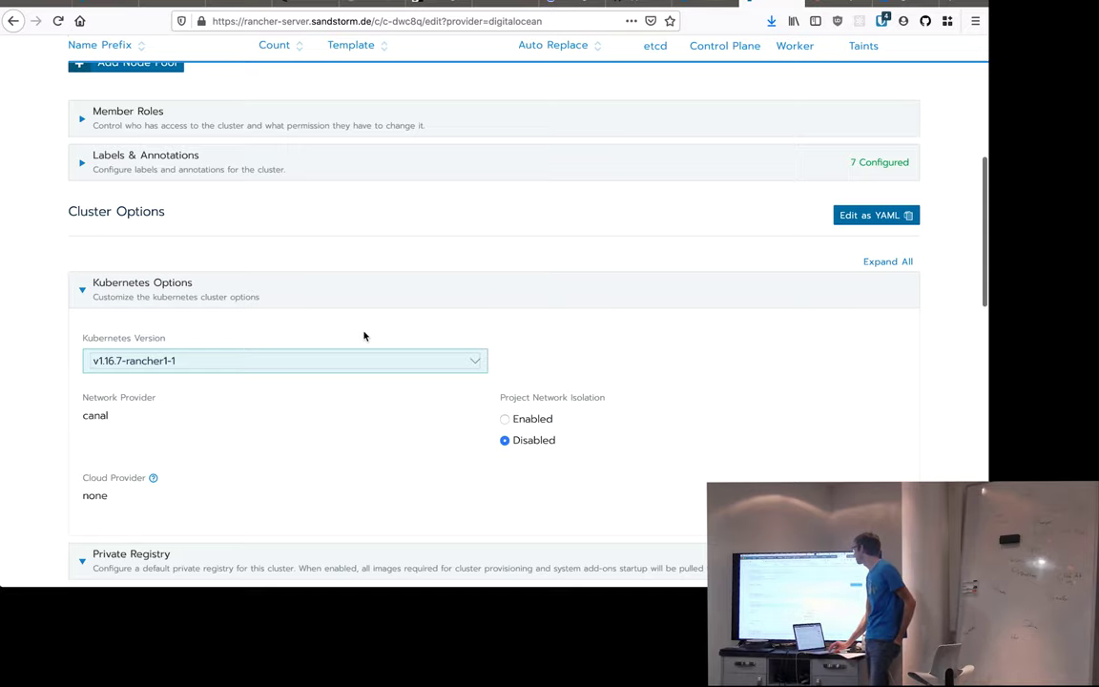
{"action": "scroll", "coordinate": [363, 336], "scroll_direction": "down", "scroll_amount": 1}
{"action": "scroll", "coordinate": [399, 339], "scroll_direction": "down", "scroll_amount": 9}
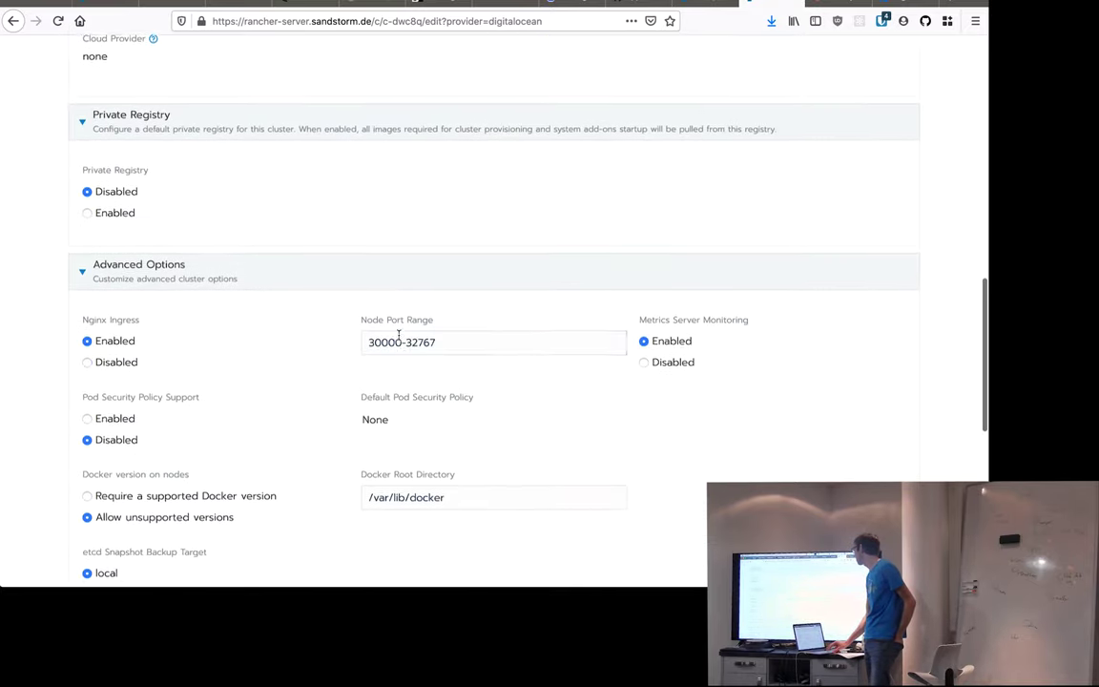
{"action": "scroll", "coordinate": [399, 340], "scroll_direction": "up", "scroll_amount": 15}
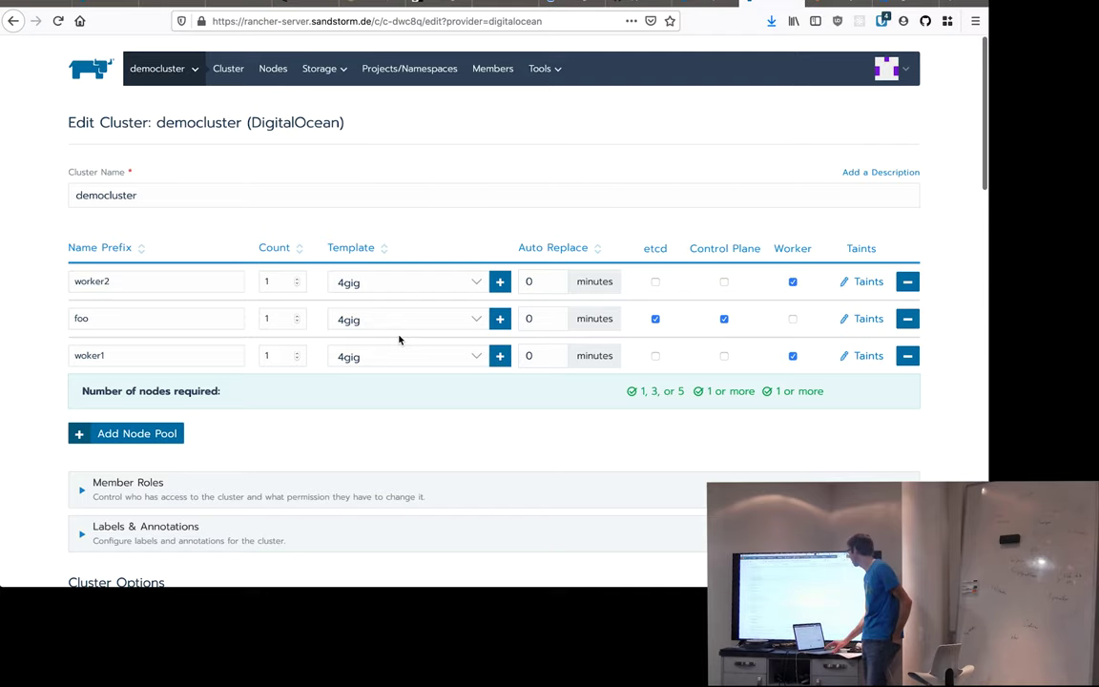
{"action": "scroll", "coordinate": [399, 340], "scroll_direction": "down", "scroll_amount": 20}
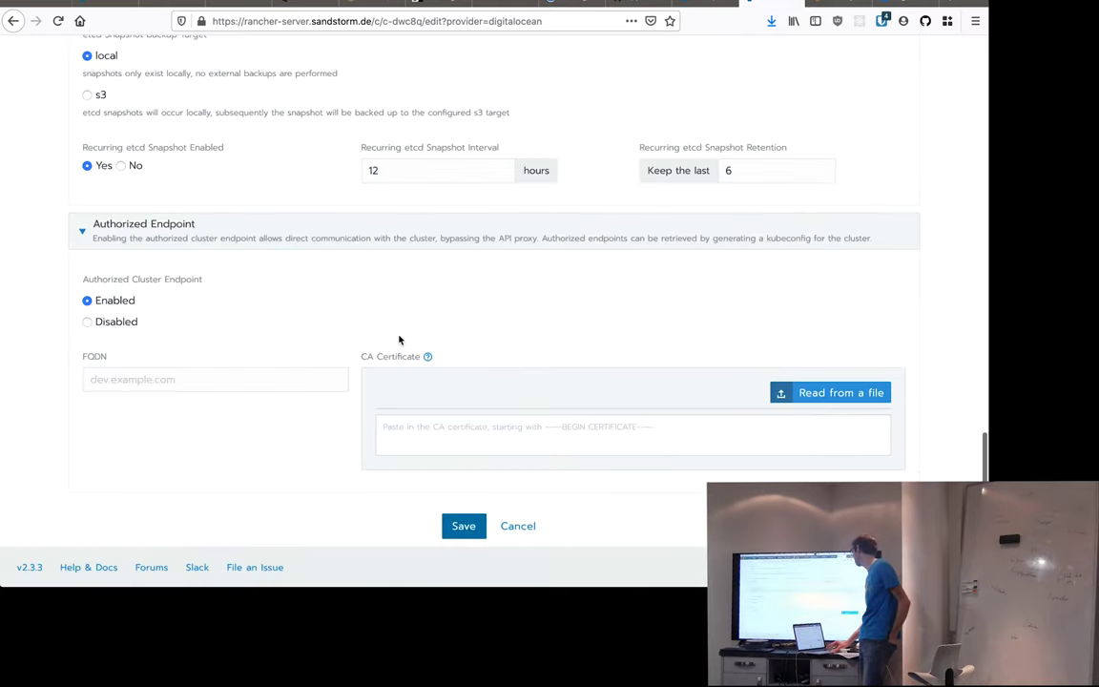
- Save the Edit Cluster form to start the v1.16.7-rancher1-1 upgrade
{"action": "left_click", "coordinate": [465, 525]}
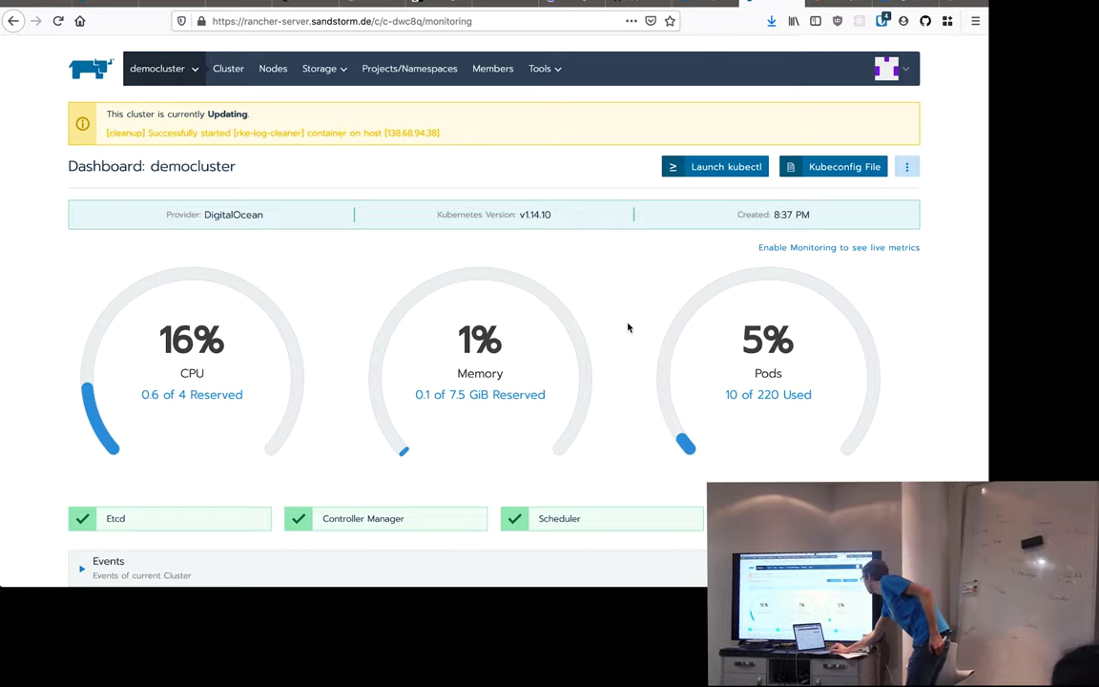
- Run 'kubectl get all' in a democluster kubectl shell, then close the shell
{"action": "left_click", "coordinate": [713, 166]}
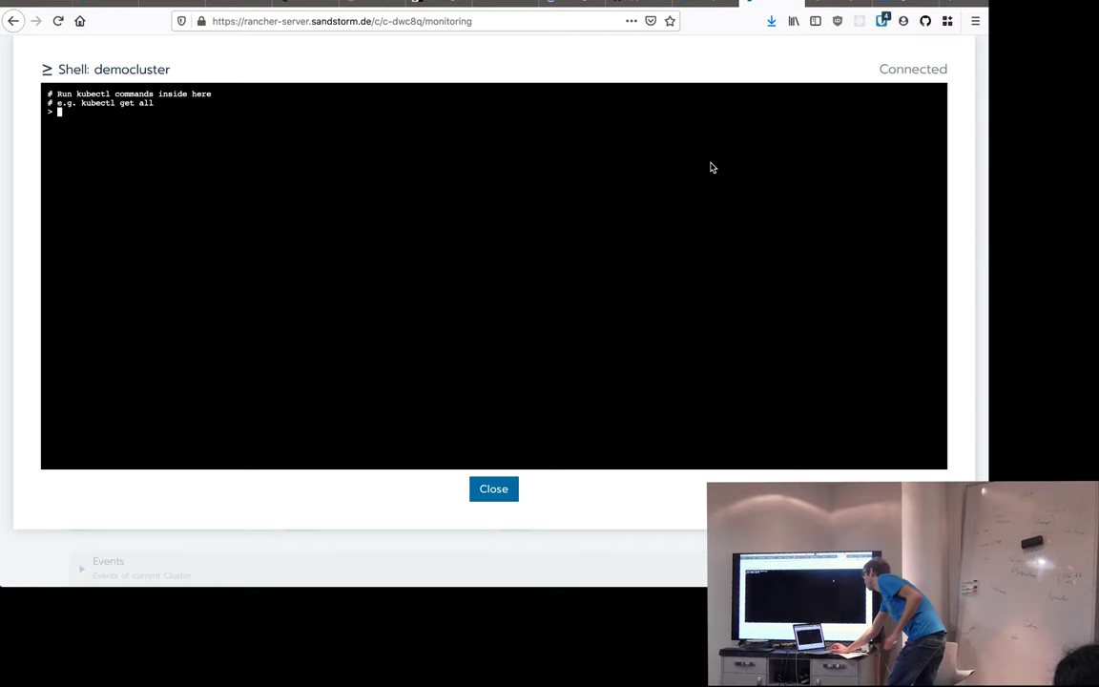
{"action": "type", "text": "k"}
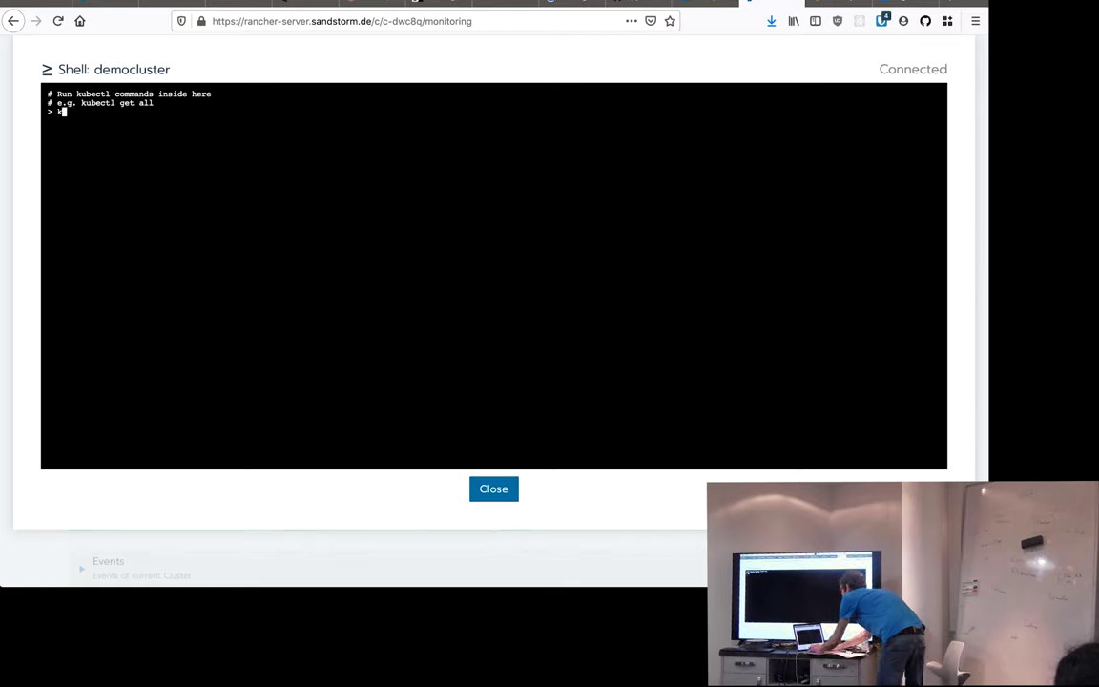
{"action": "type", "text": "ubectl get all"}
{"action": "key", "text": "Return"}
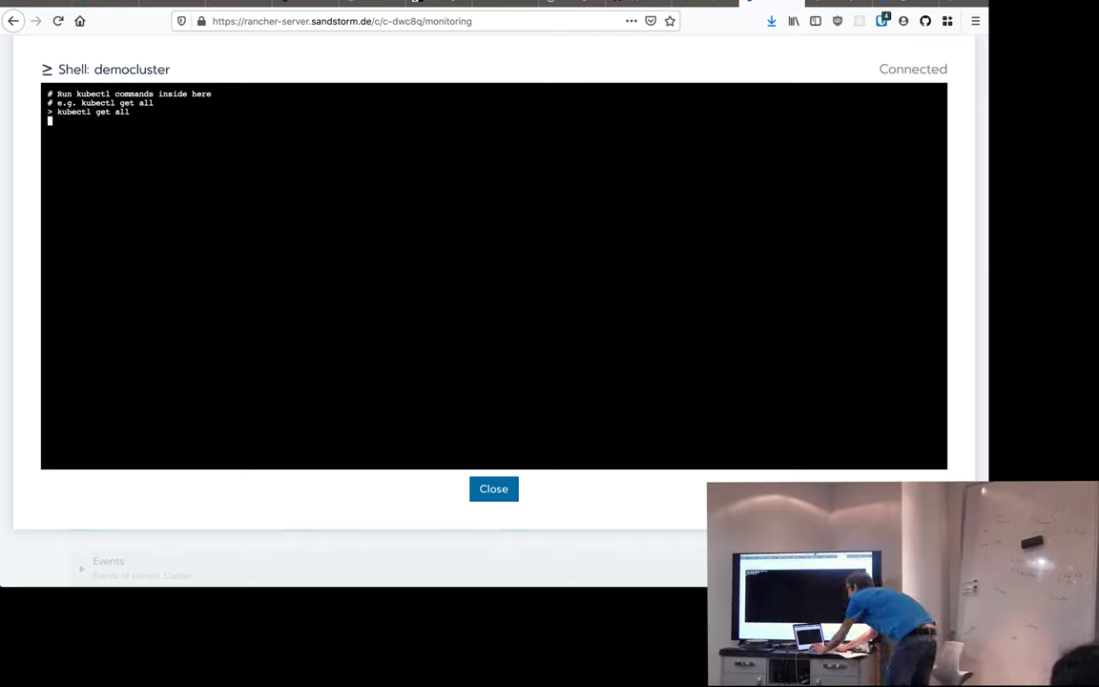
{"action": "left_click", "coordinate": [488, 493]}
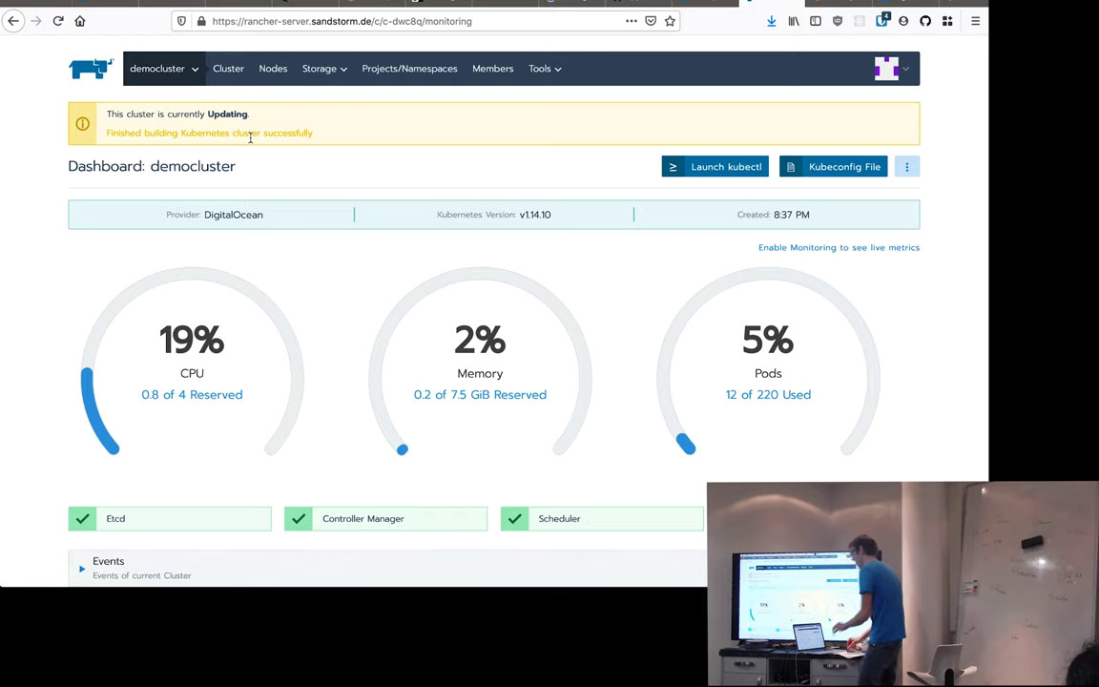
- Search Ecosia for 'rke rancher', read the Overview of RKE docs page, and return to Rancher
{"action": "type", "text": "ke"}
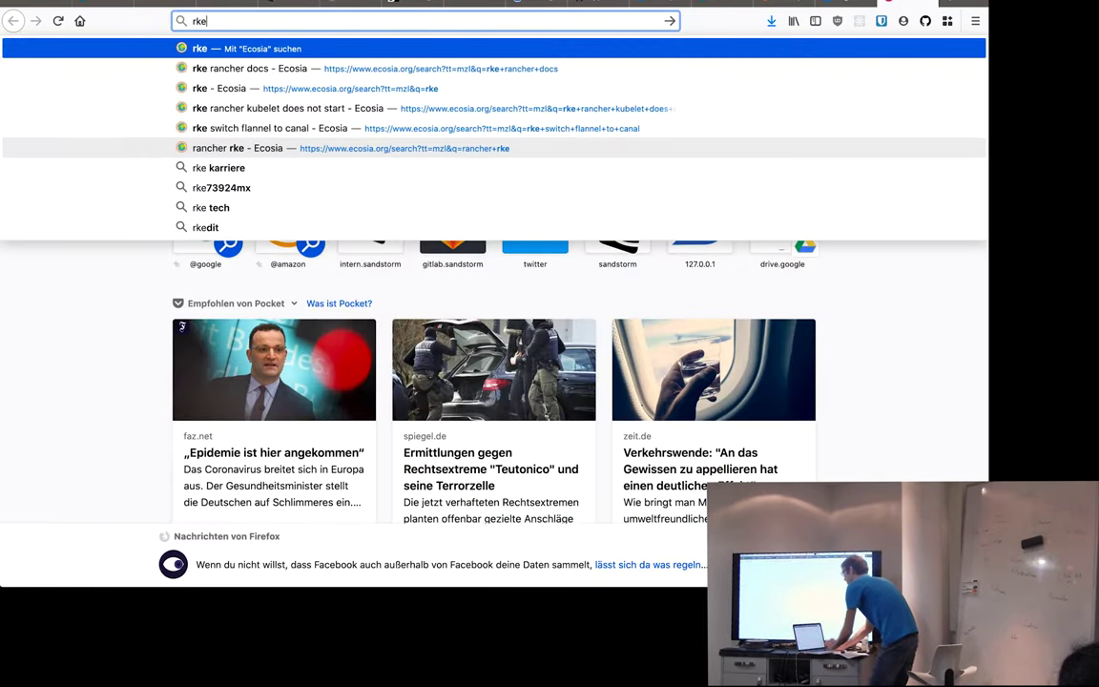
{"action": "key", "text": "Return"}
{"action": "left_click", "coordinate": [146, 59]}
{"action": "type", "text": "rancher"}
{"action": "key", "text": "Return"}
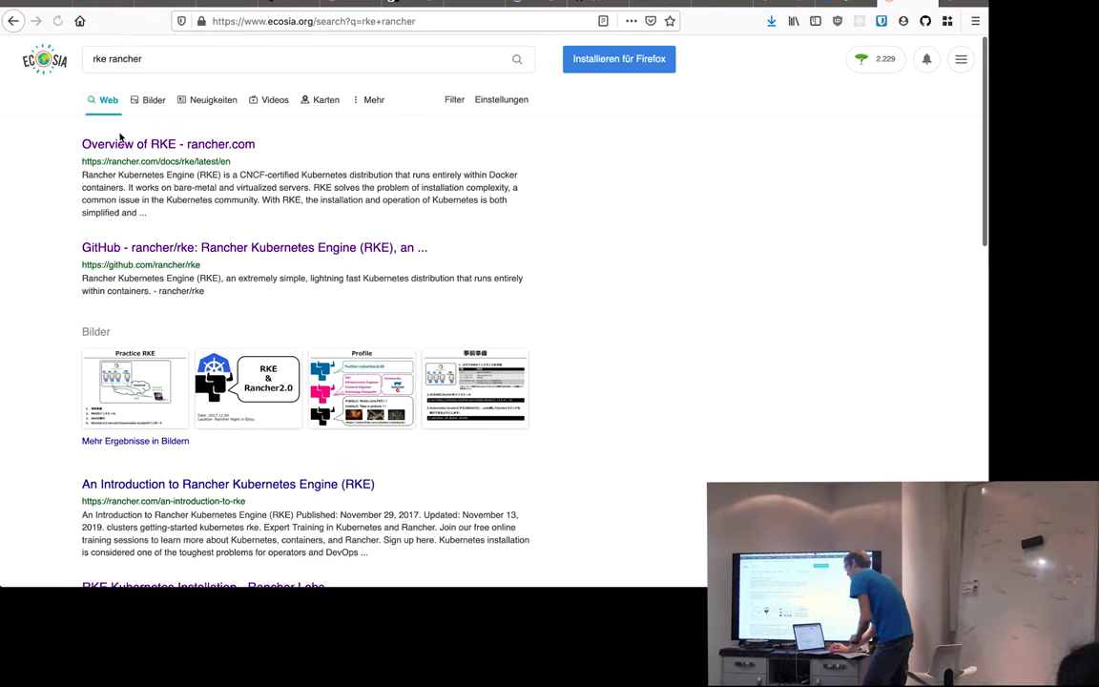
{"action": "left_click", "coordinate": [124, 145]}
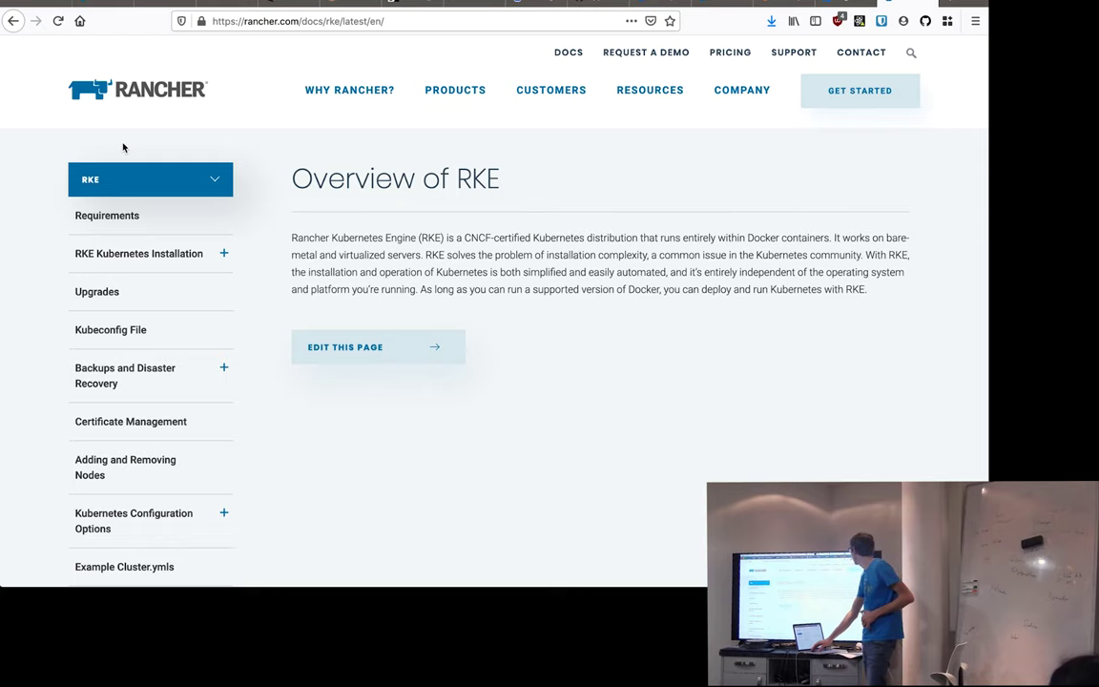
{"action": "key", "text": "ctrl+shift+Tab"}
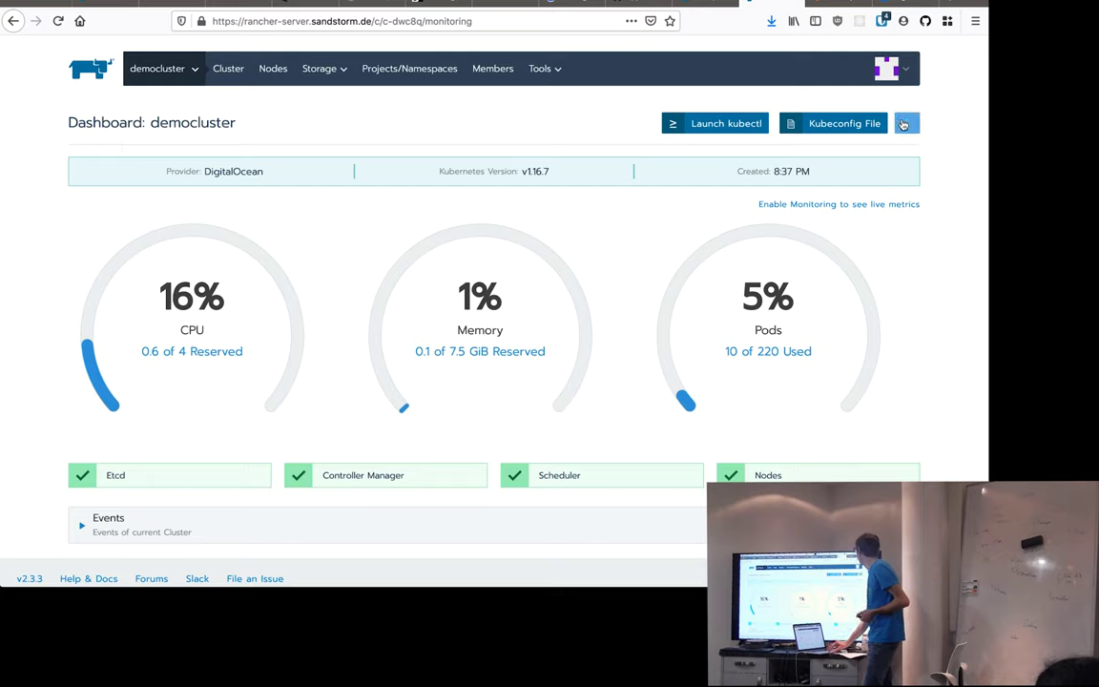
- Enable democluster monitoring with default settings under Tools > Monitoring, then return to the Cluster view
{"action": "mouse_move", "coordinate": [563, 74]}
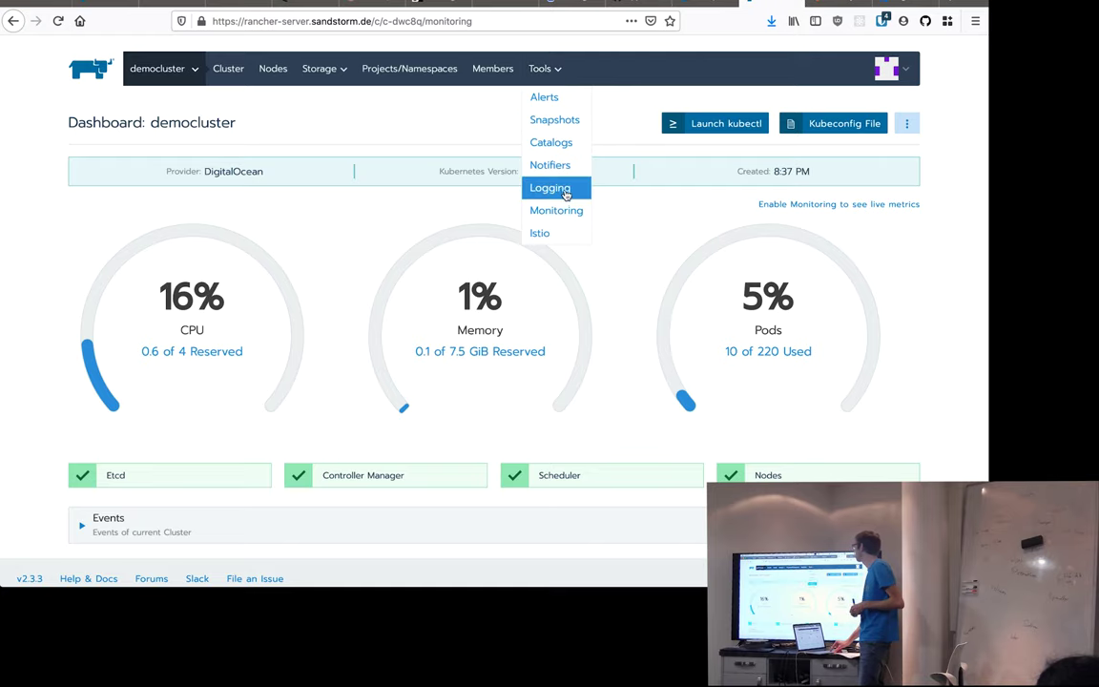
{"action": "left_click", "coordinate": [565, 210]}
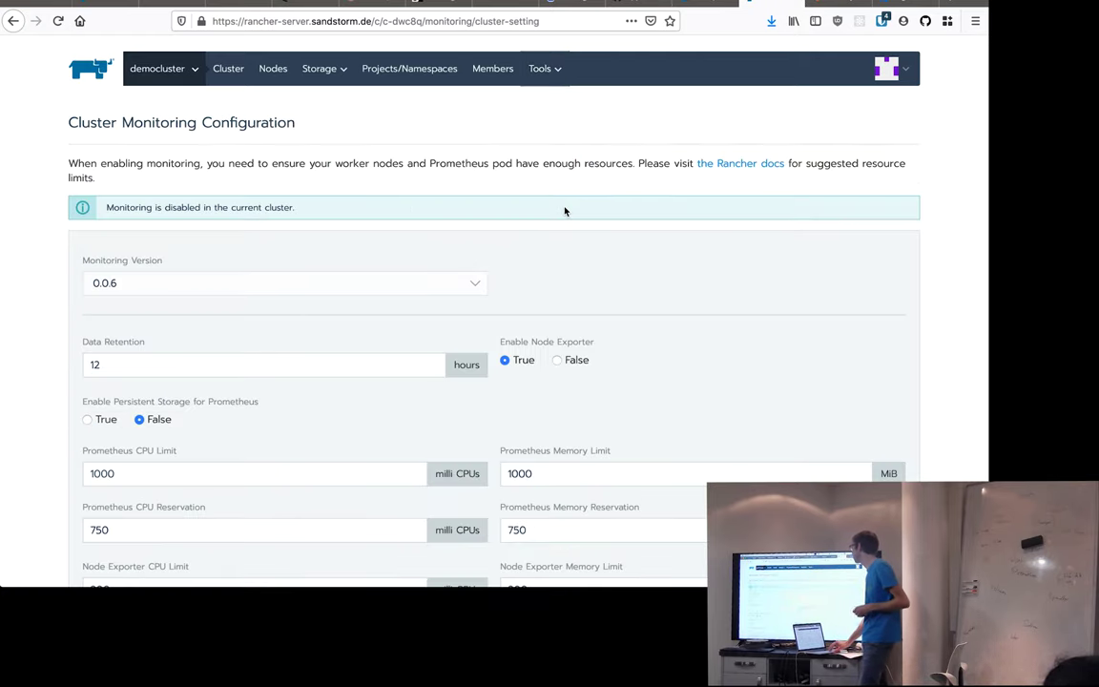
{"action": "scroll", "coordinate": [540, 265], "scroll_direction": "down", "scroll_amount": 5}
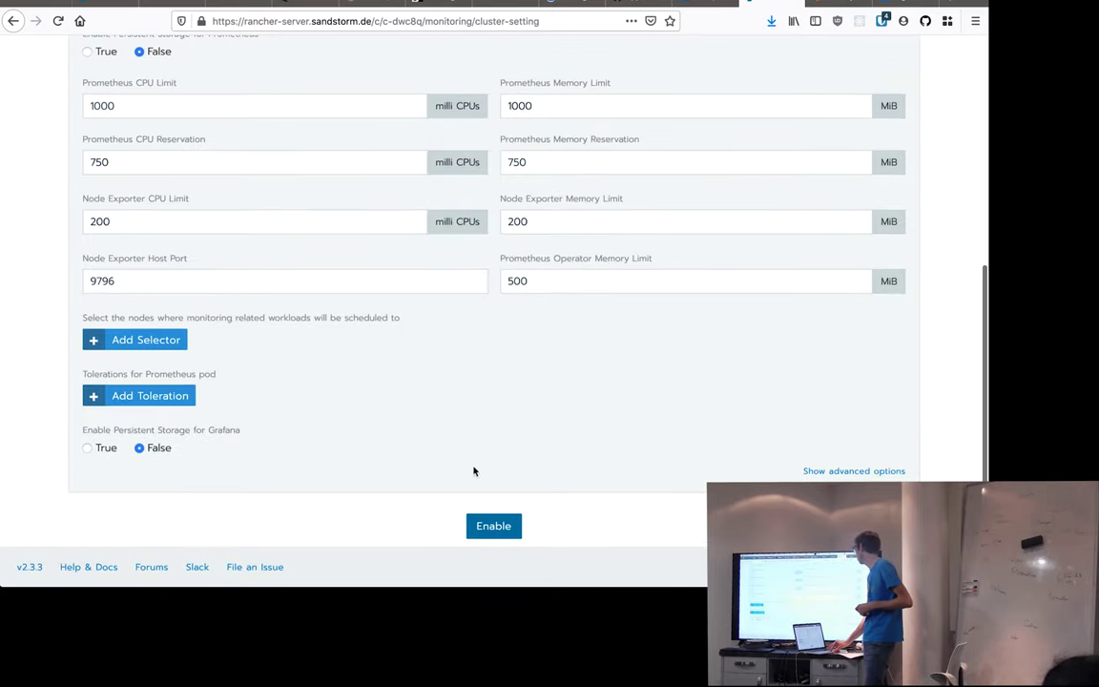
{"action": "left_click", "coordinate": [501, 526]}
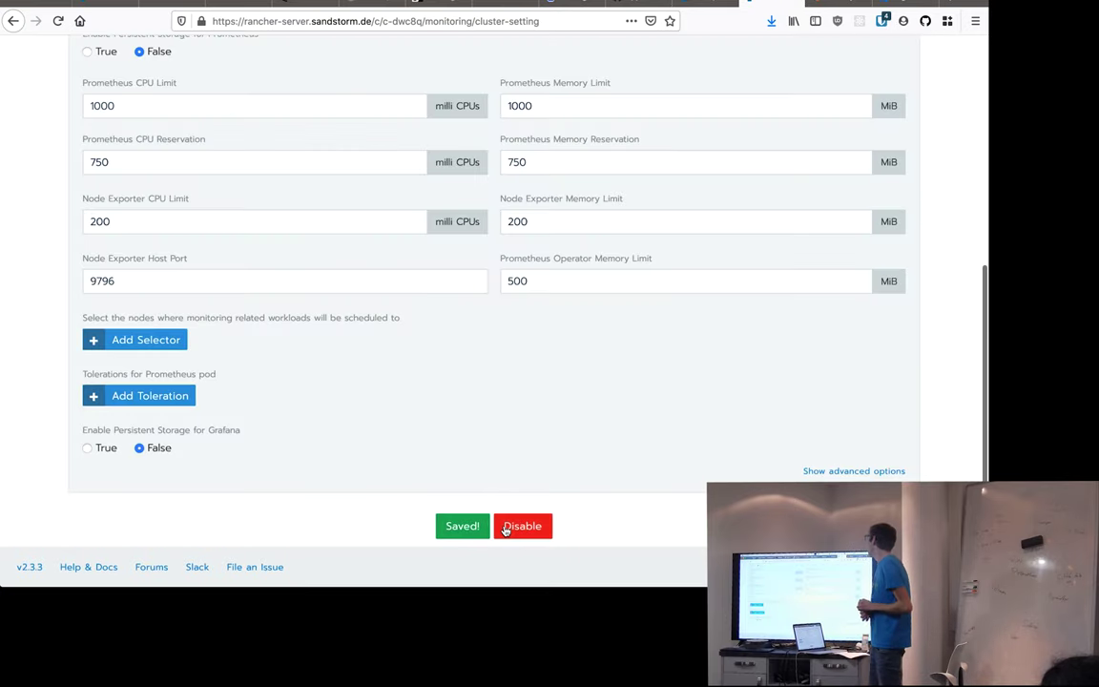
{"action": "scroll", "coordinate": [503, 522], "scroll_direction": "up", "scroll_amount": 5}
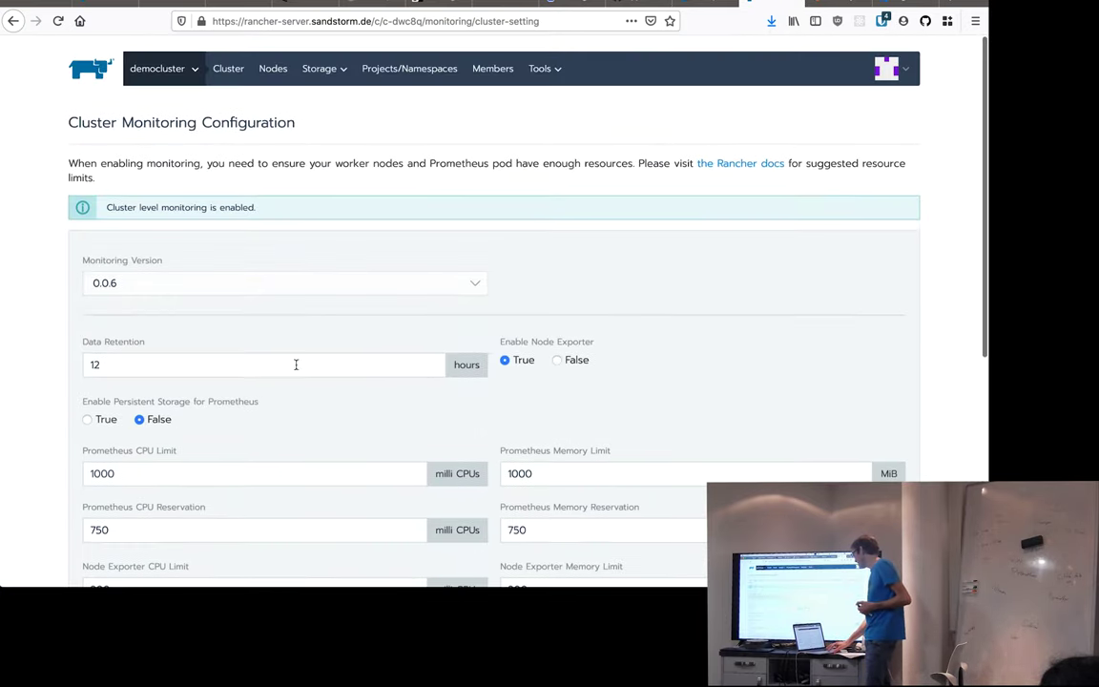
{"action": "left_click", "coordinate": [231, 72]}
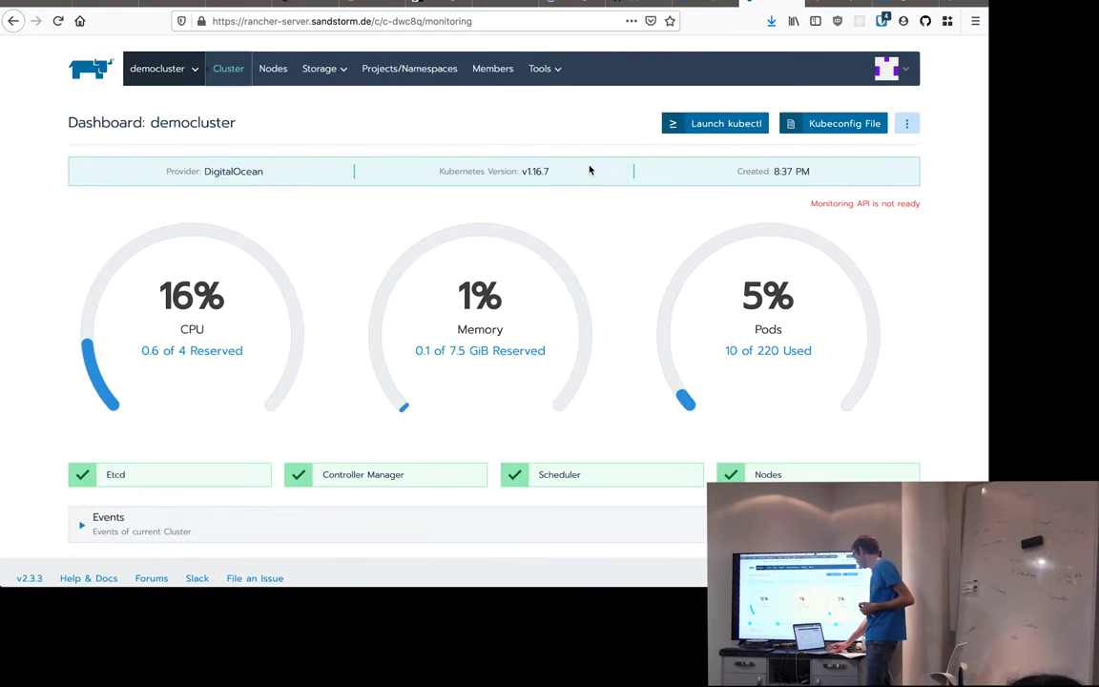
- Switch to the System project to inspect its cattle-prometheus workloads, then switch back to democluster
{"action": "left_click", "coordinate": [195, 72]}
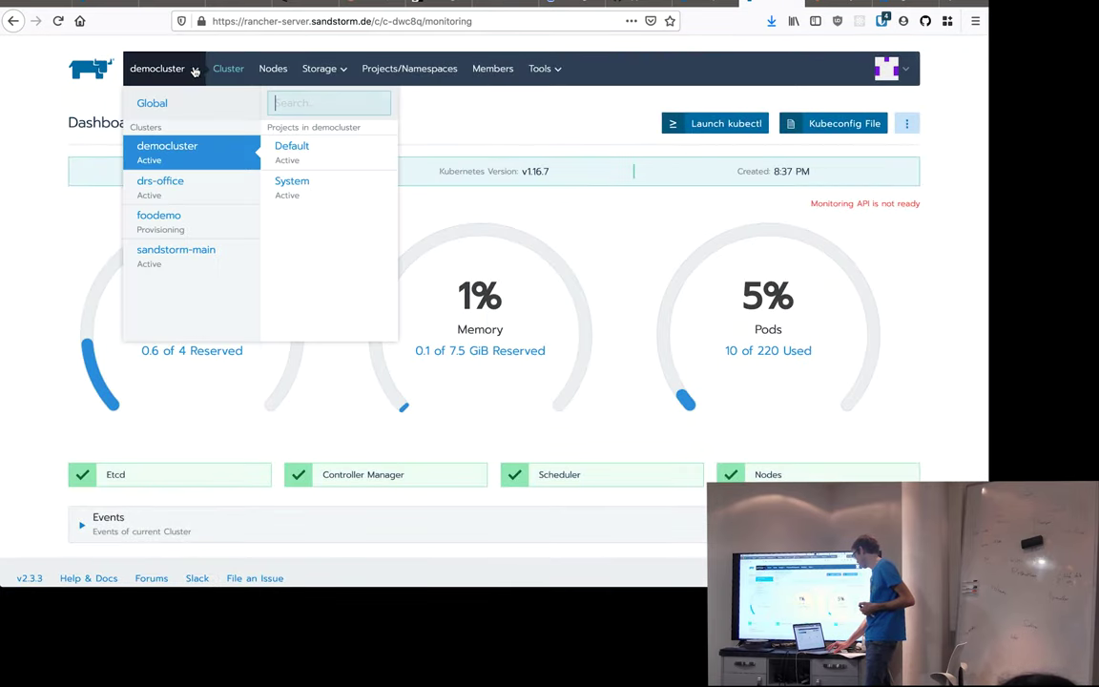
{"action": "left_click", "coordinate": [302, 186]}
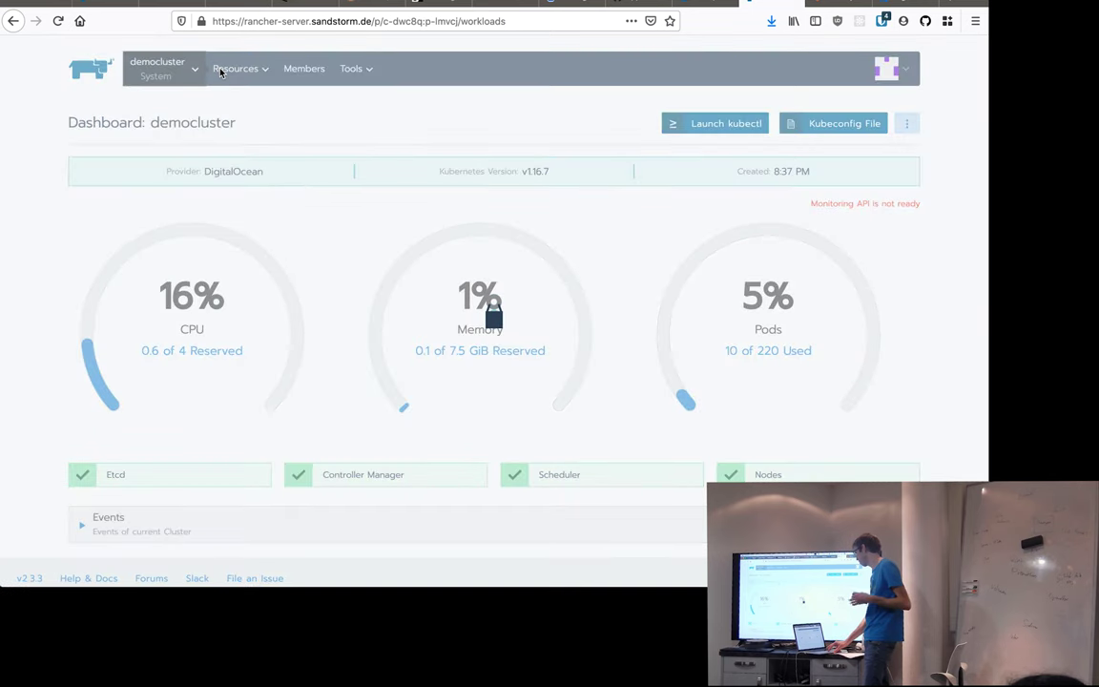
{"action": "mouse_move", "coordinate": [219, 72]}
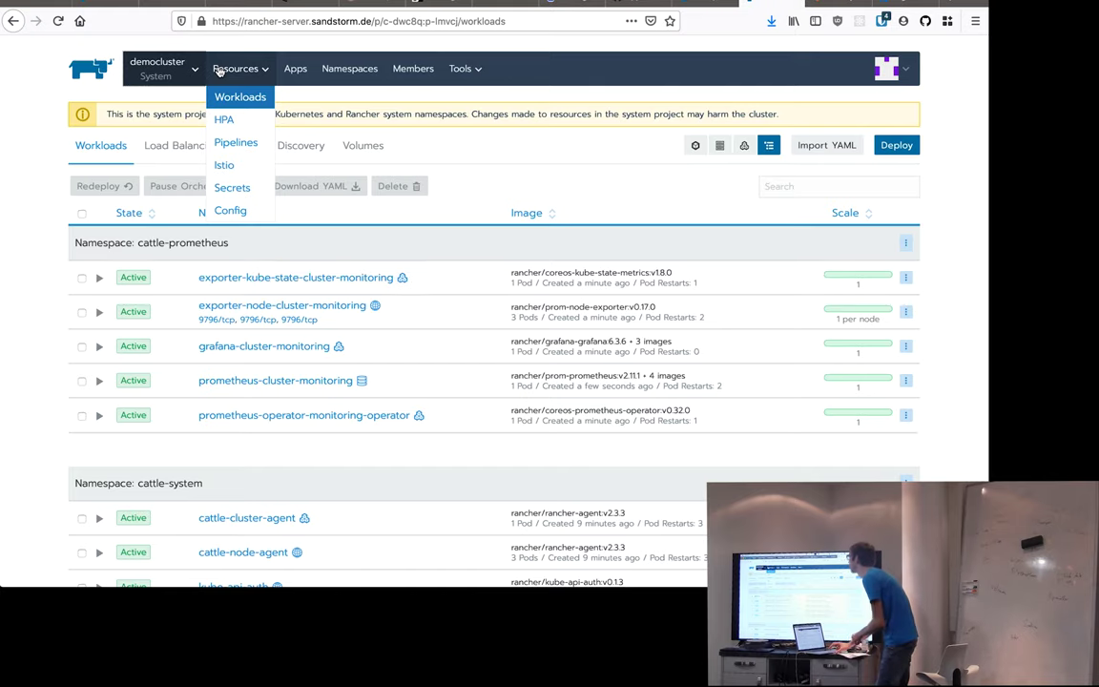
{"action": "left_click", "coordinate": [160, 69]}
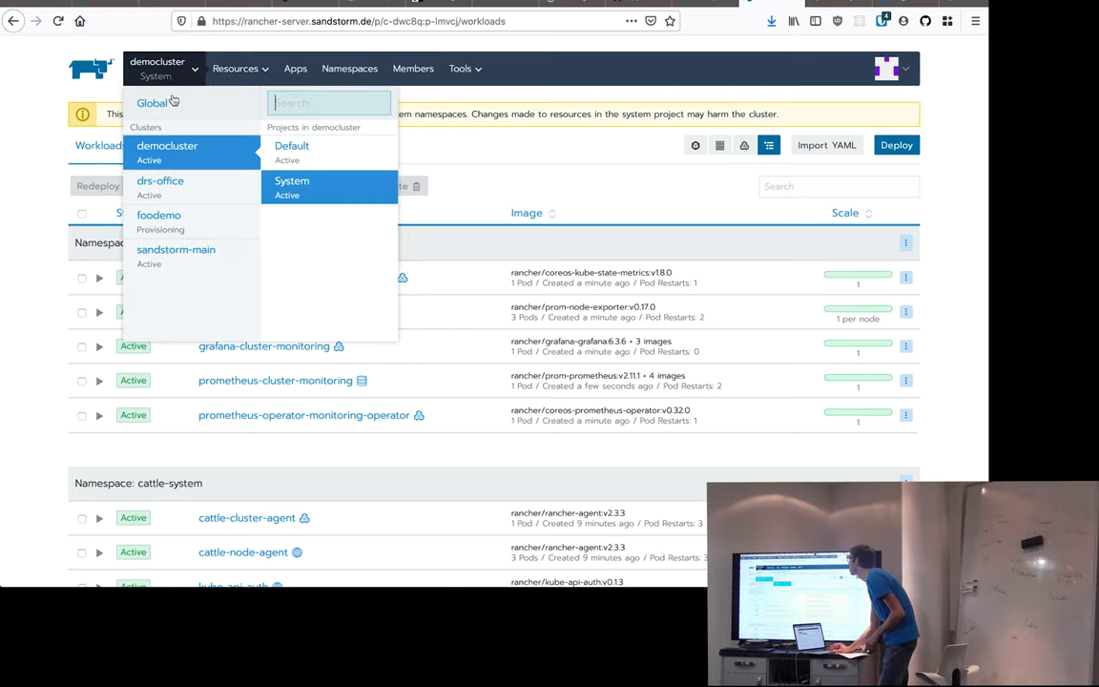
{"action": "left_click", "coordinate": [180, 145]}
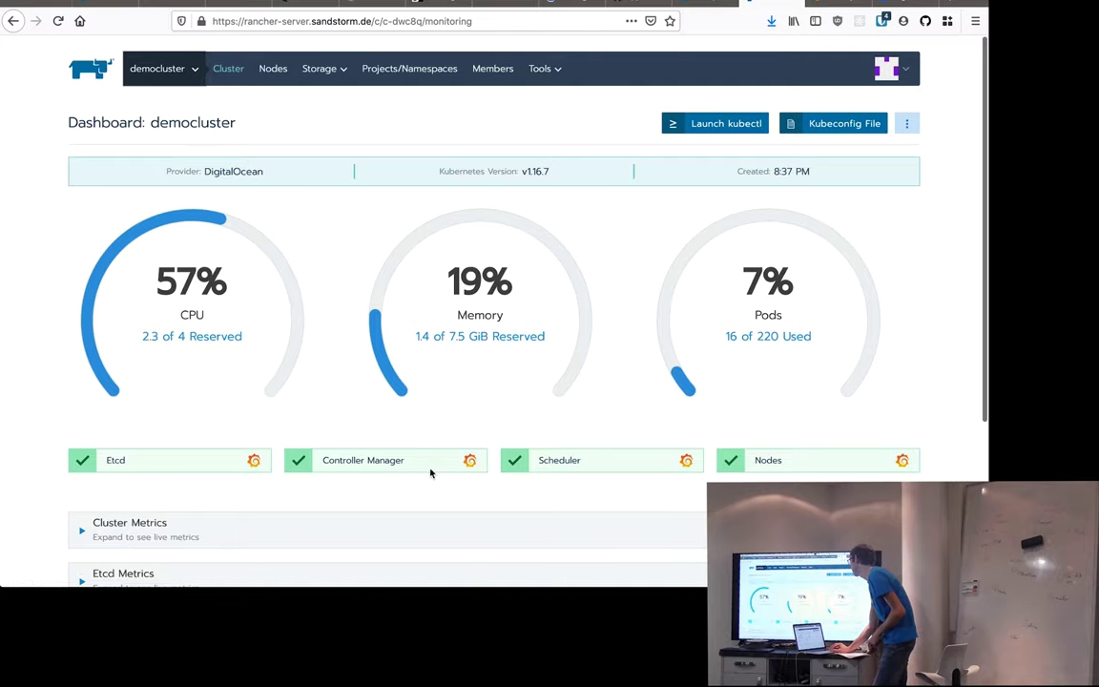
- Open the Controller Manager's Grafana dashboard, browse the dashboard list, then go back to Rancher
{"action": "left_click", "coordinate": [470, 461]}
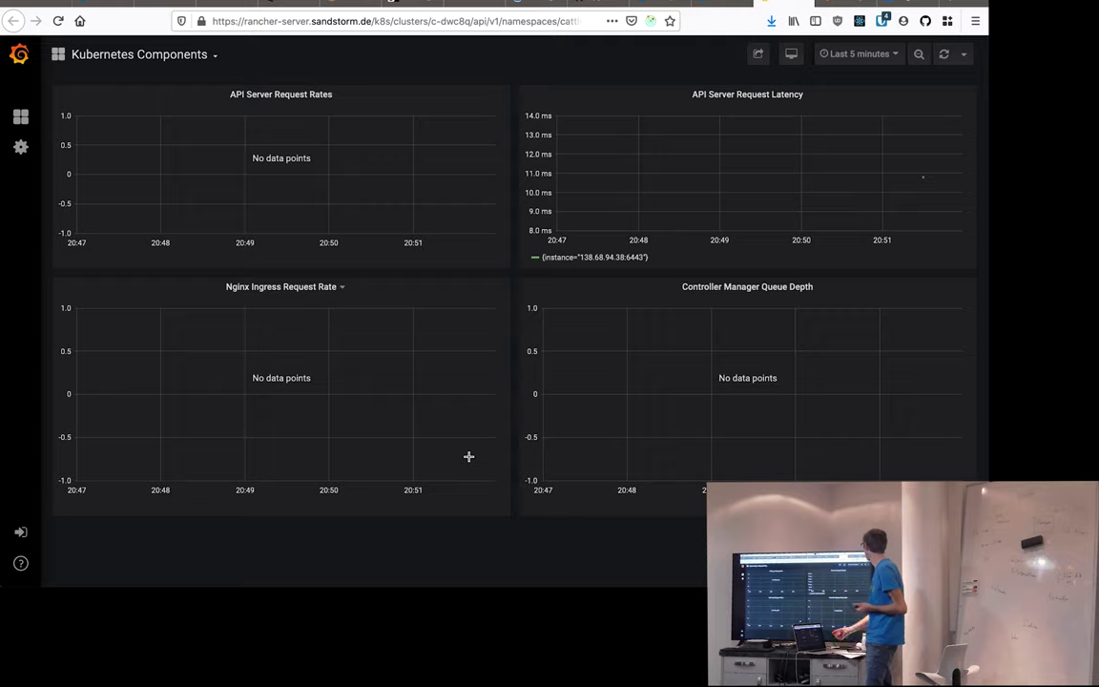
{"action": "mouse_move", "coordinate": [941, 172]}
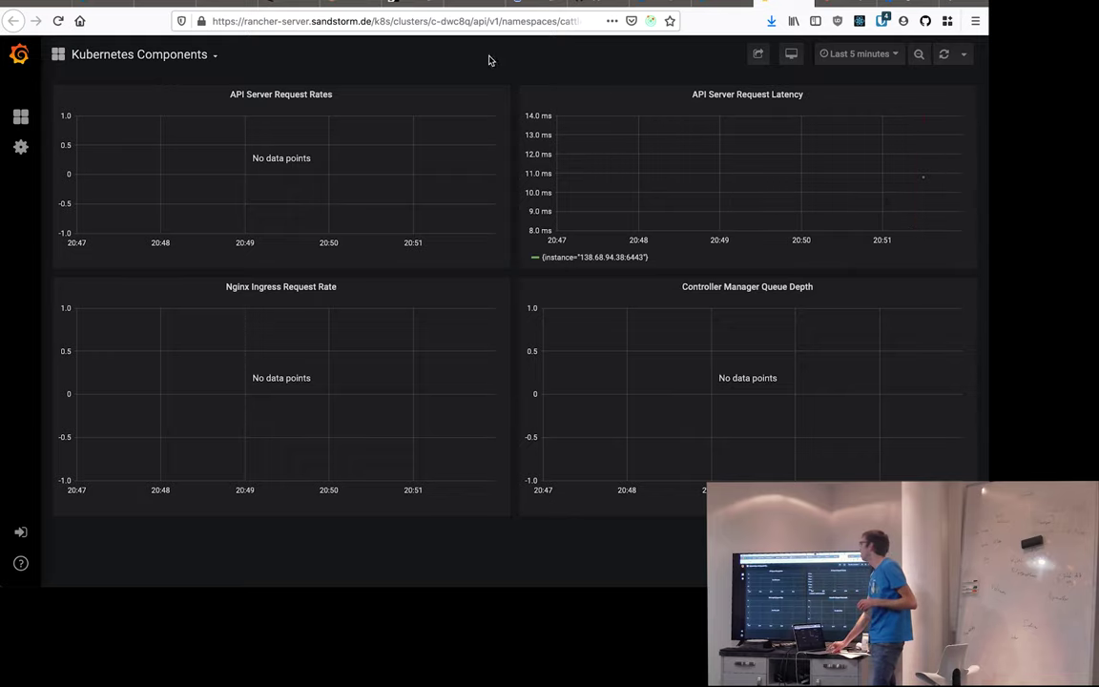
{"action": "left_click", "coordinate": [195, 55]}
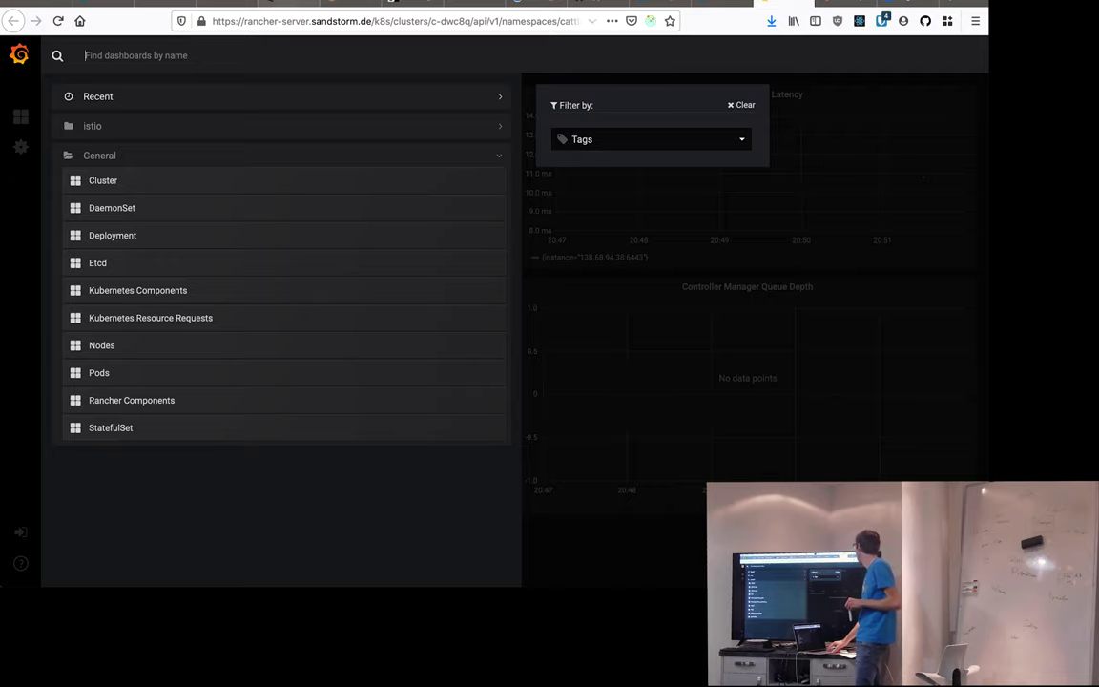
{"action": "left_click", "coordinate": [709, 7]}
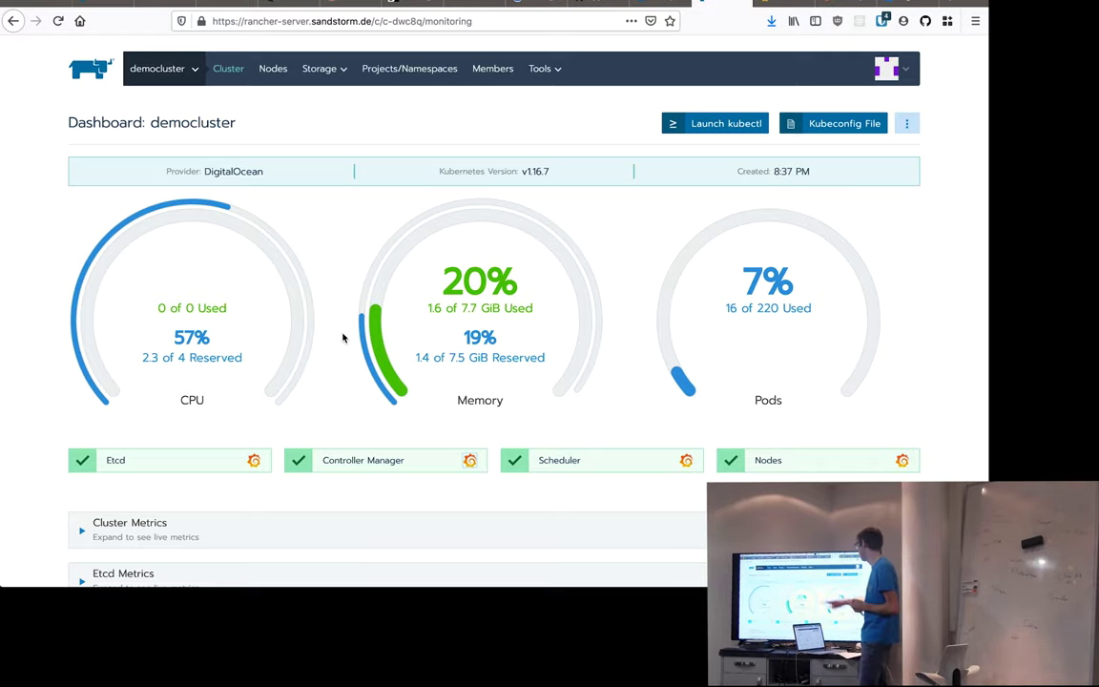
- Expand Cluster Metrics to view the load average, memory and disk utilization charts
{"action": "scroll", "coordinate": [343, 337], "scroll_direction": "down", "scroll_amount": 3}
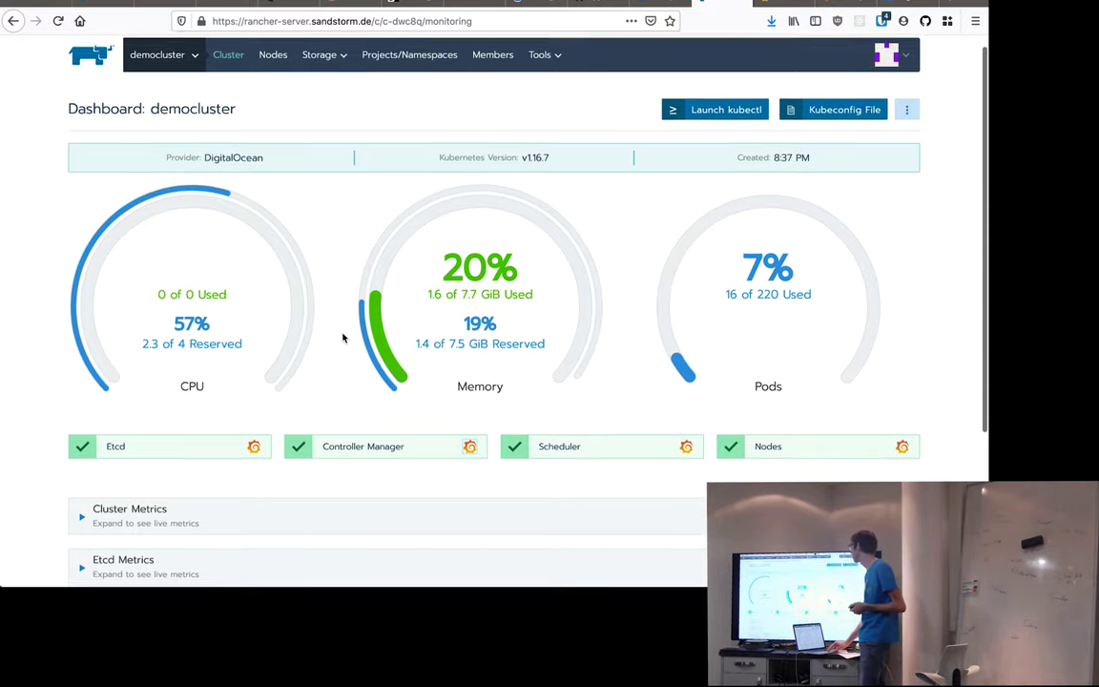
{"action": "left_click", "coordinate": [238, 409]}
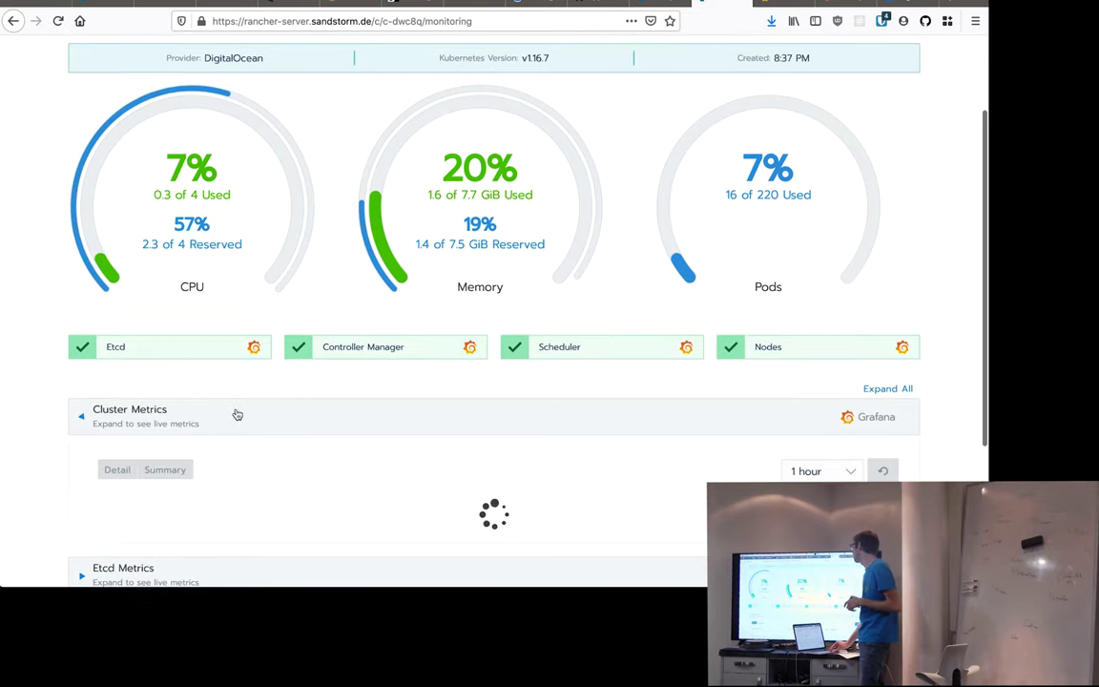
{"action": "scroll", "coordinate": [237, 412], "scroll_direction": "down", "scroll_amount": 4}
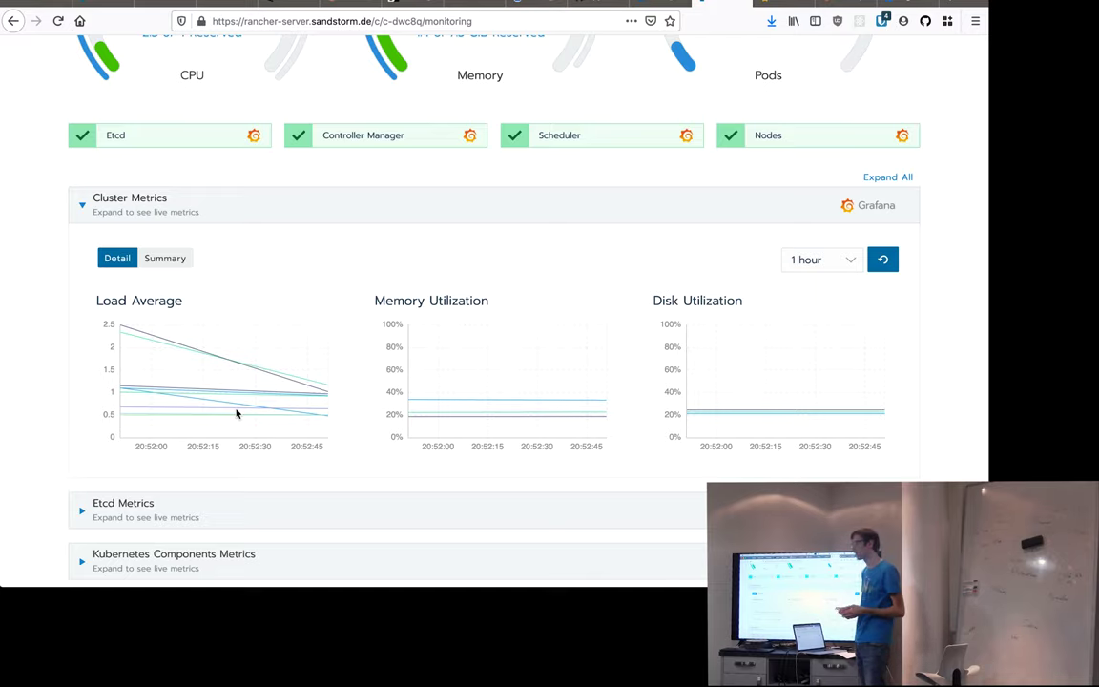
{"action": "scroll", "coordinate": [236, 413], "scroll_direction": "up", "scroll_amount": 6}
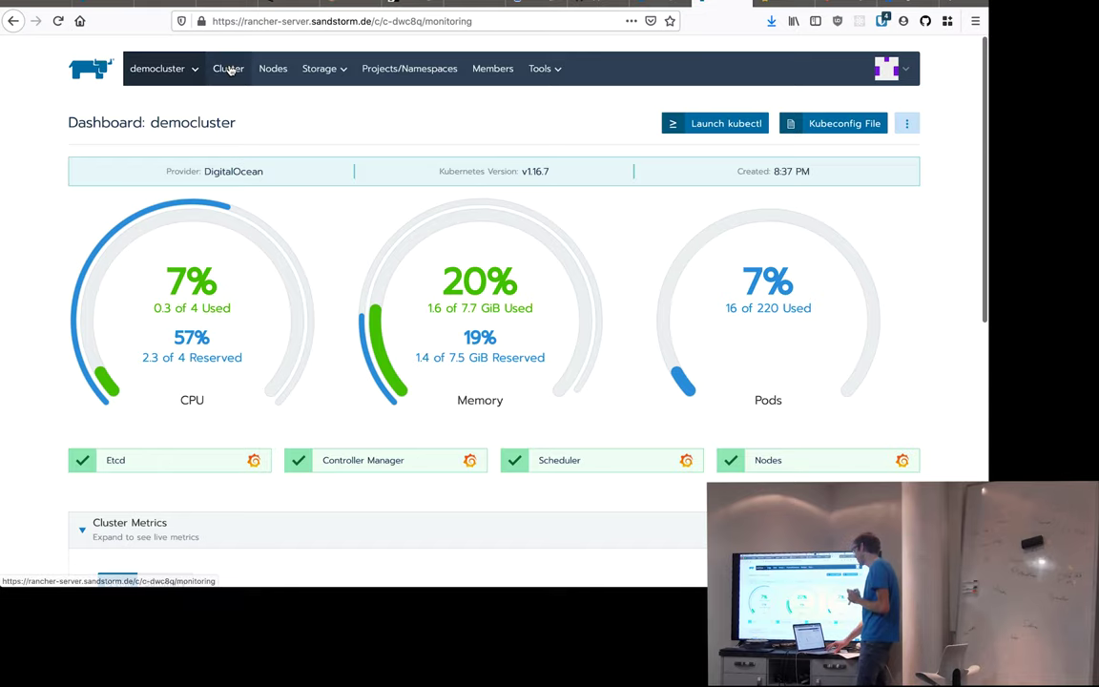
{"action": "mouse_move", "coordinate": [194, 71]}
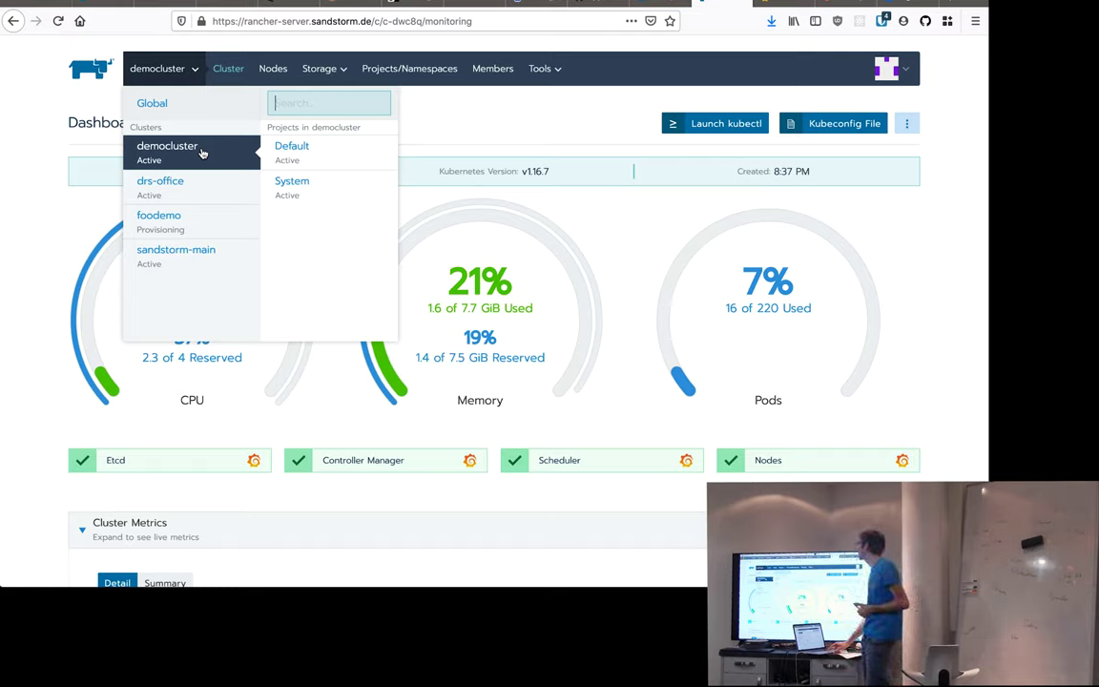
{"action": "mouse_move", "coordinate": [540, 68]}
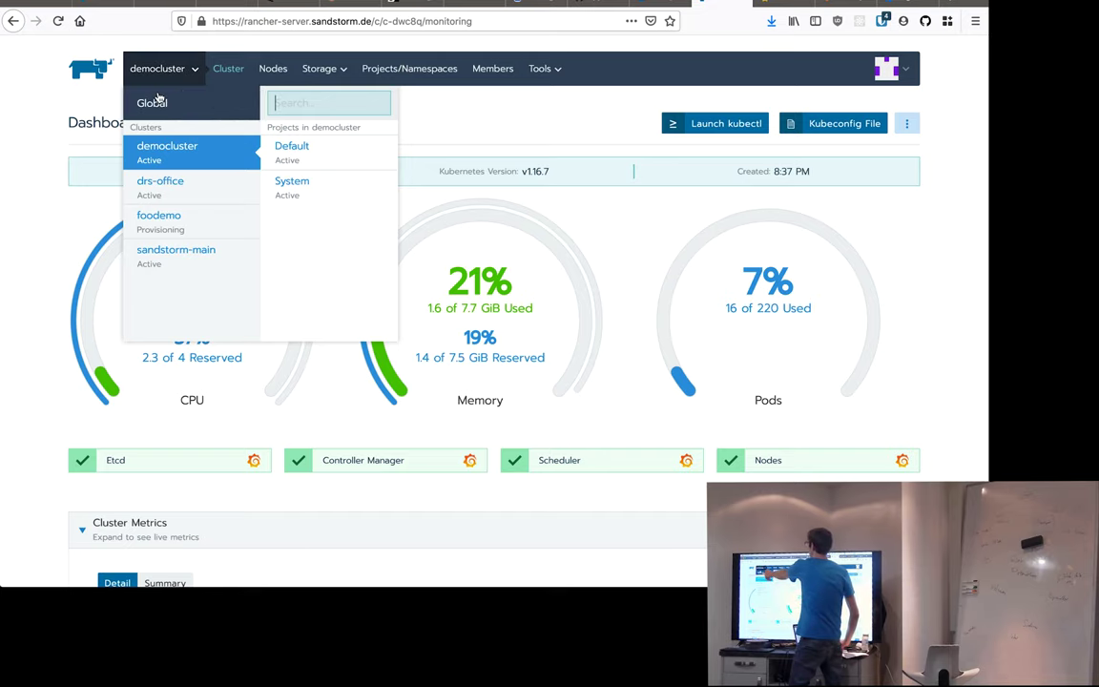
{"action": "left_click", "coordinate": [151, 102]}
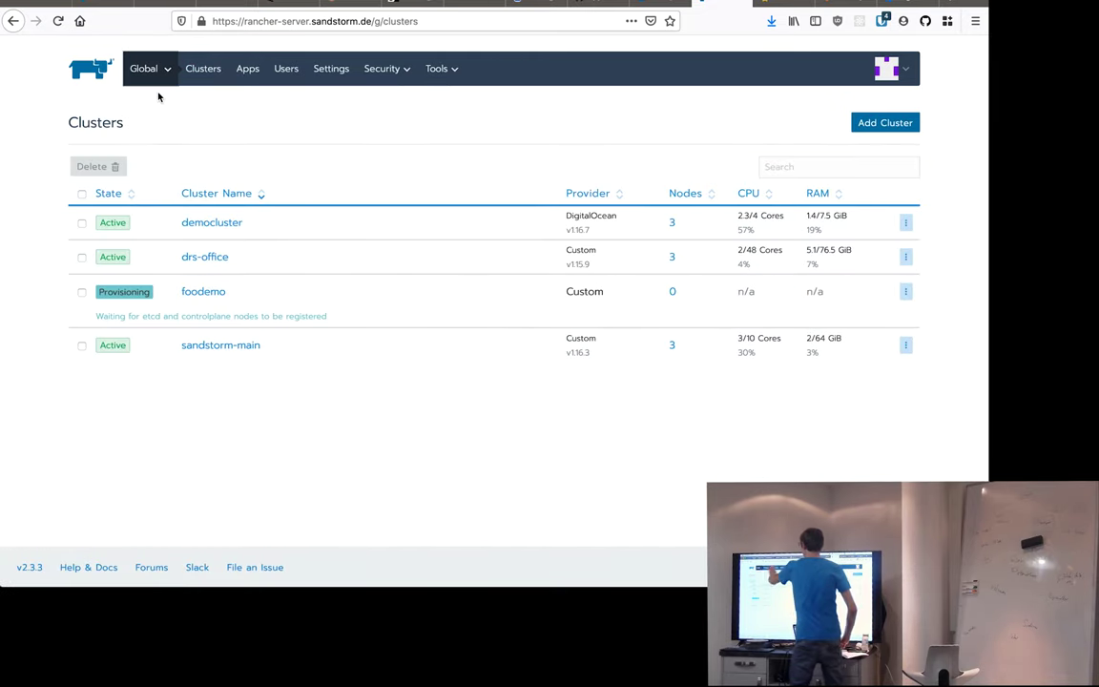
{"action": "left_click", "coordinate": [150, 77]}
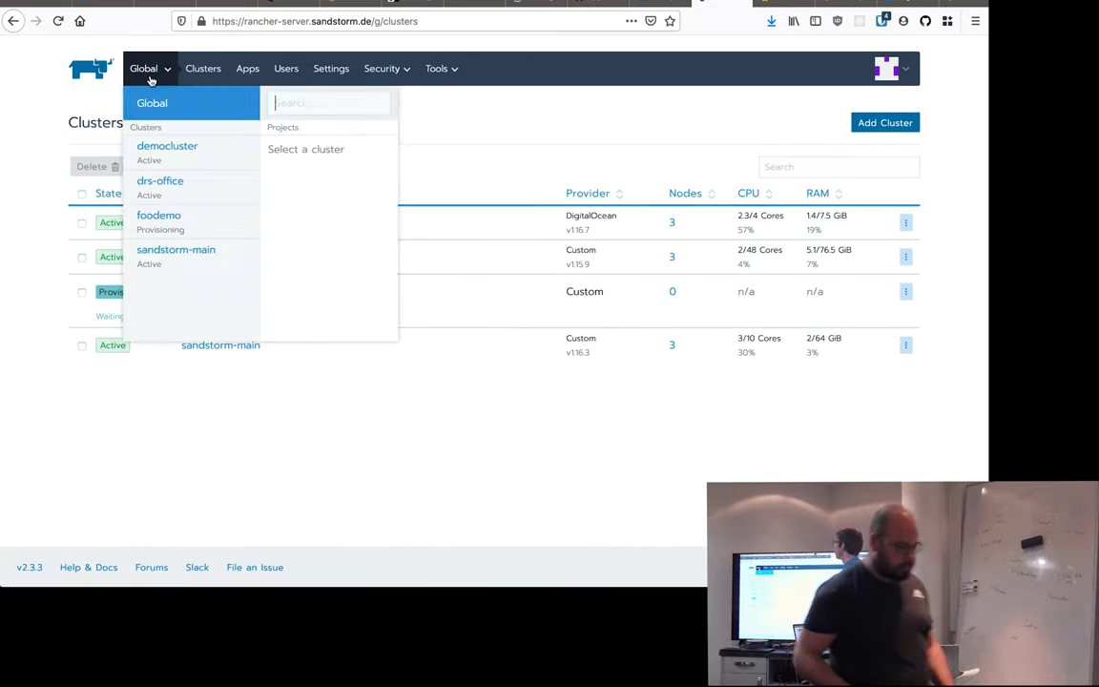
{"action": "left_click", "coordinate": [163, 162]}
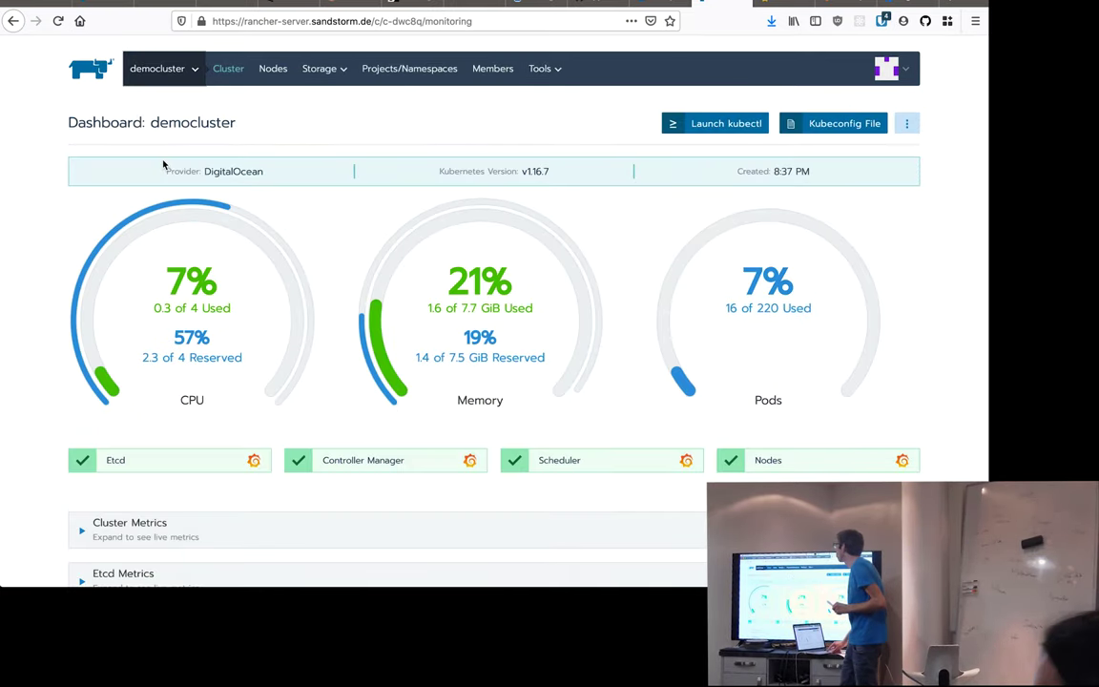
{"action": "left_click", "coordinate": [191, 68]}
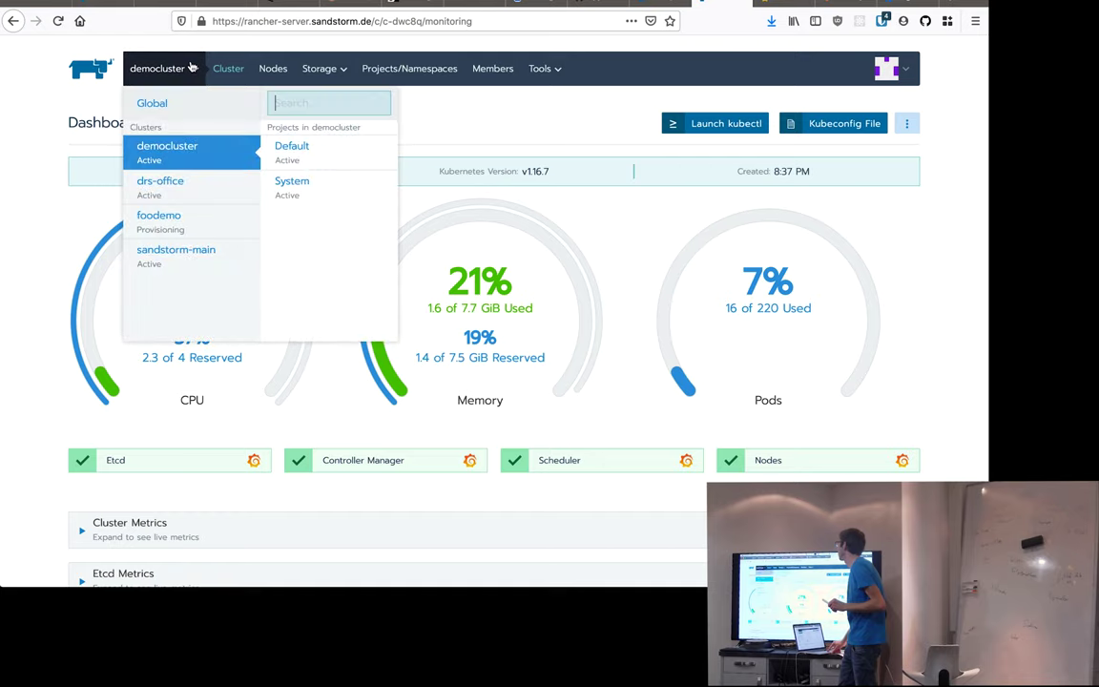
- Switch to the Default project and bring up its Tools > Monitoring configuration
{"action": "left_click", "coordinate": [301, 148]}
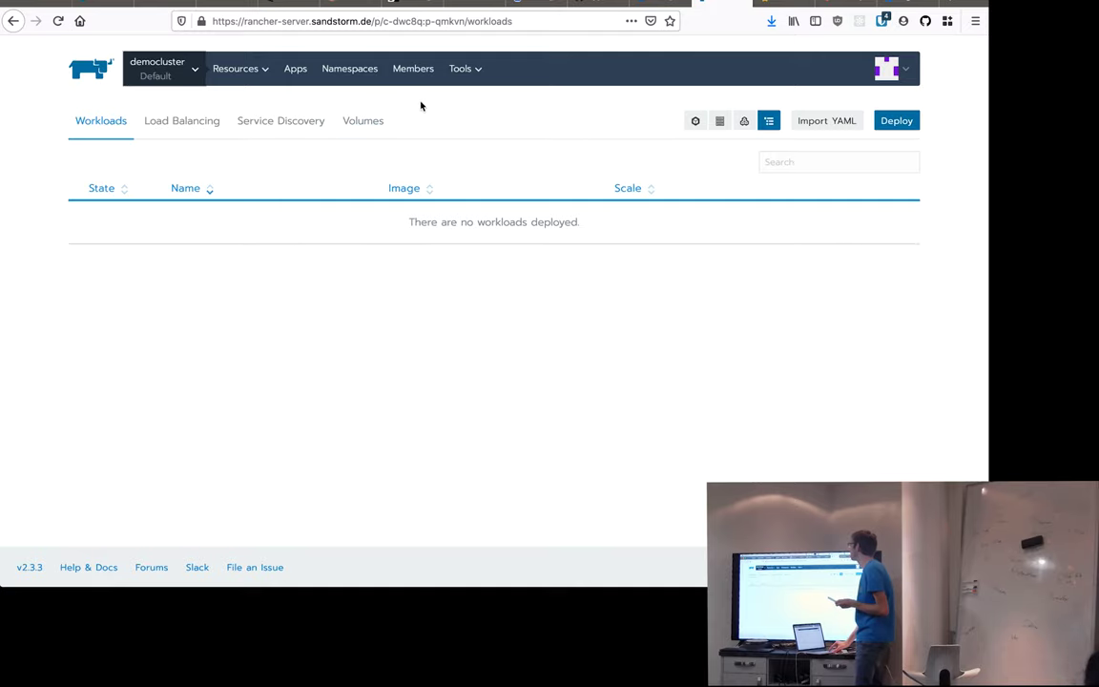
{"action": "mouse_move", "coordinate": [458, 70]}
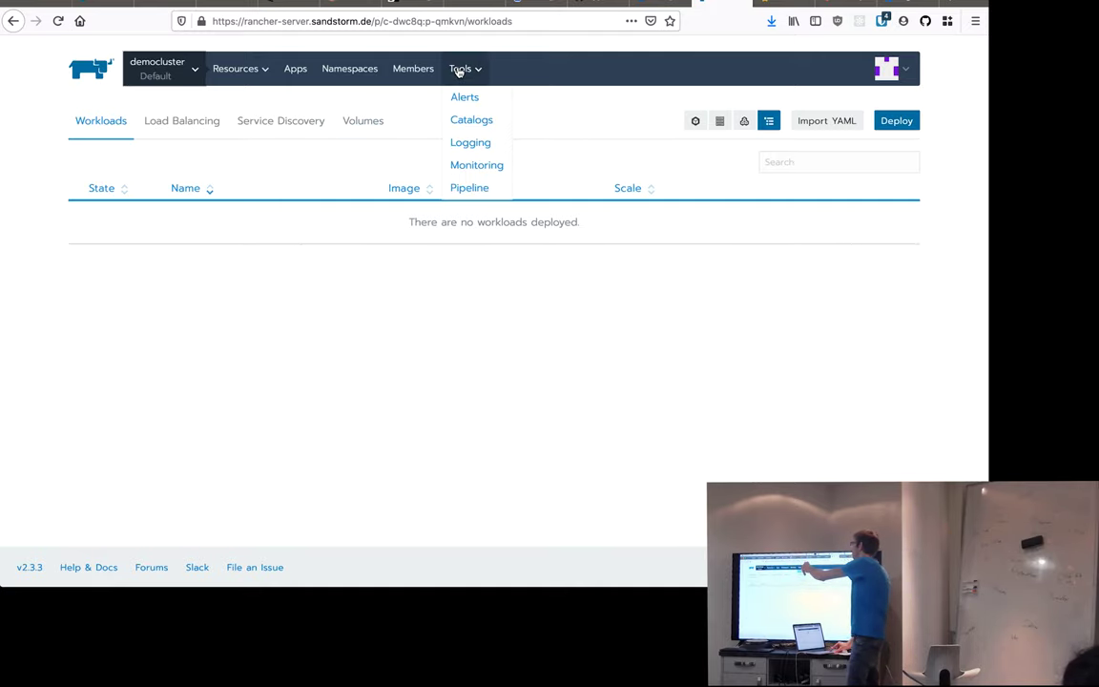
{"action": "left_click", "coordinate": [467, 164]}
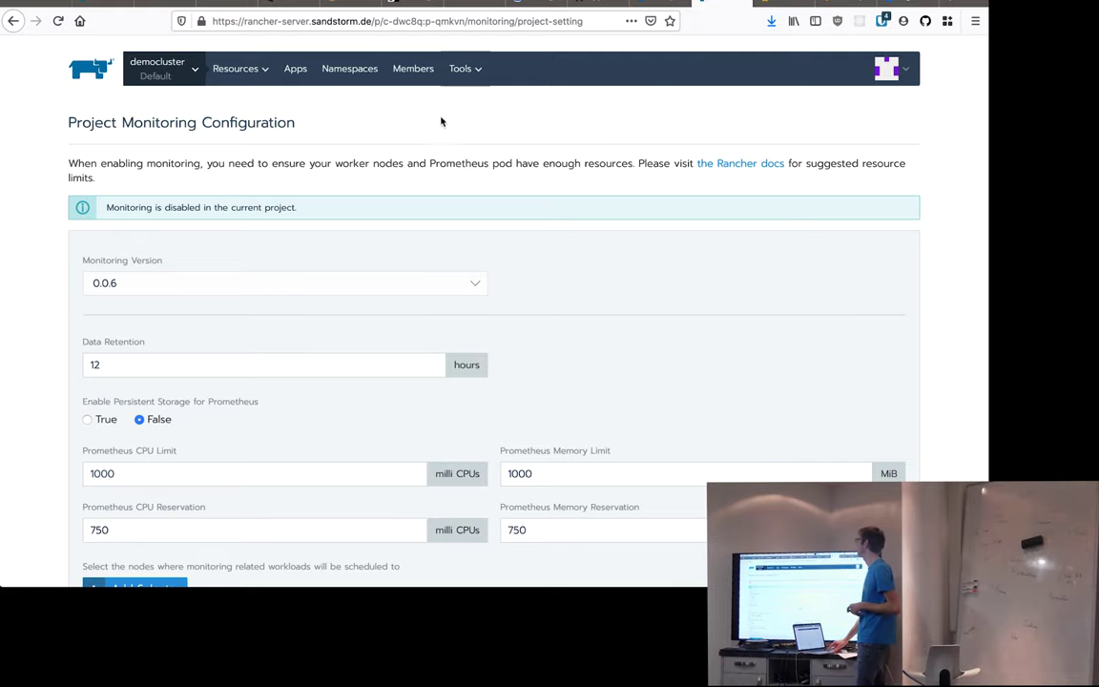
- Switch democluster from its Default project to the System project
{"action": "left_click", "coordinate": [157, 69]}
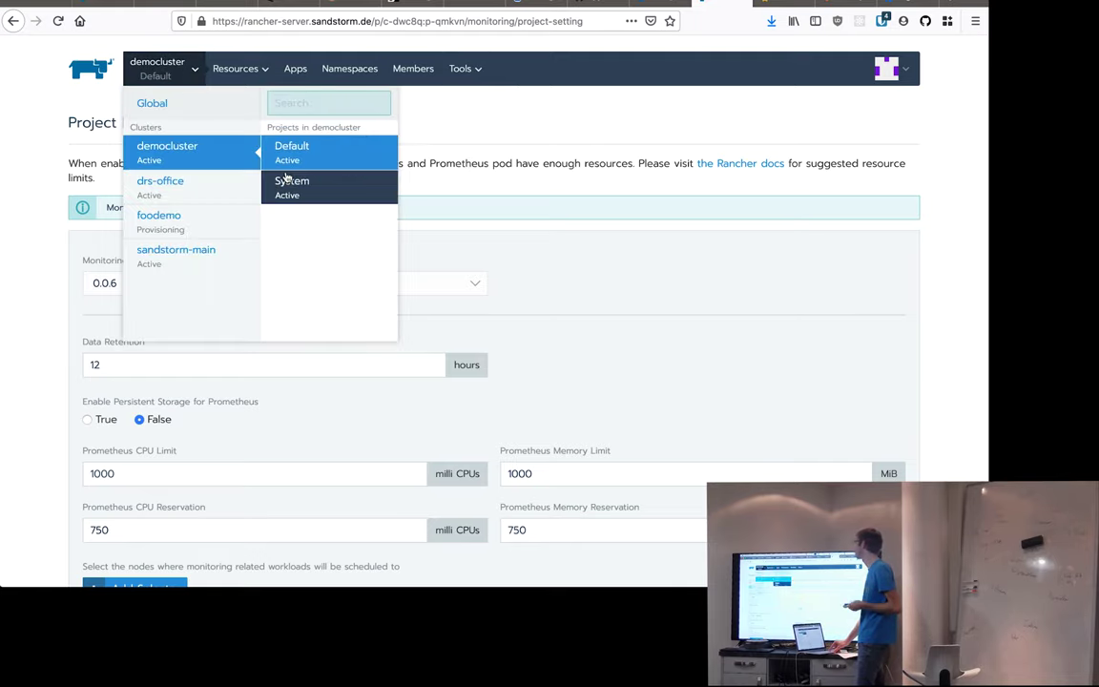
{"action": "left_click", "coordinate": [292, 182]}
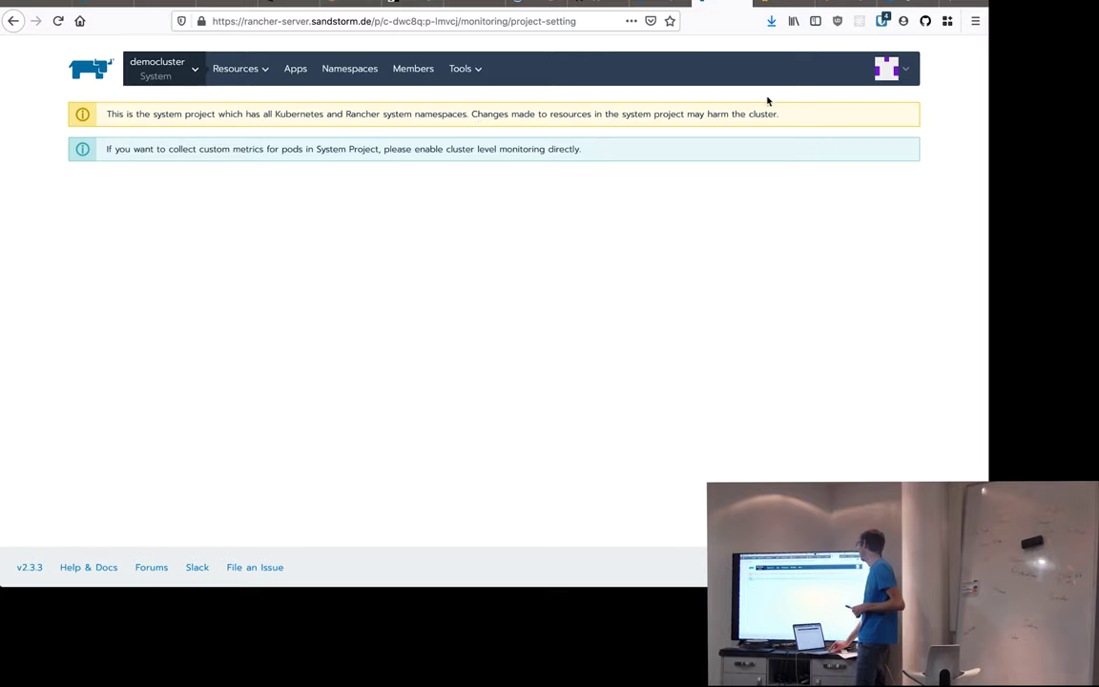
- Highlight the warning that changes may harm the cluster, then bring up democluster's cluster actions
{"action": "left_click_drag", "start_coordinate": [653, 113], "coordinate": [801, 117]}
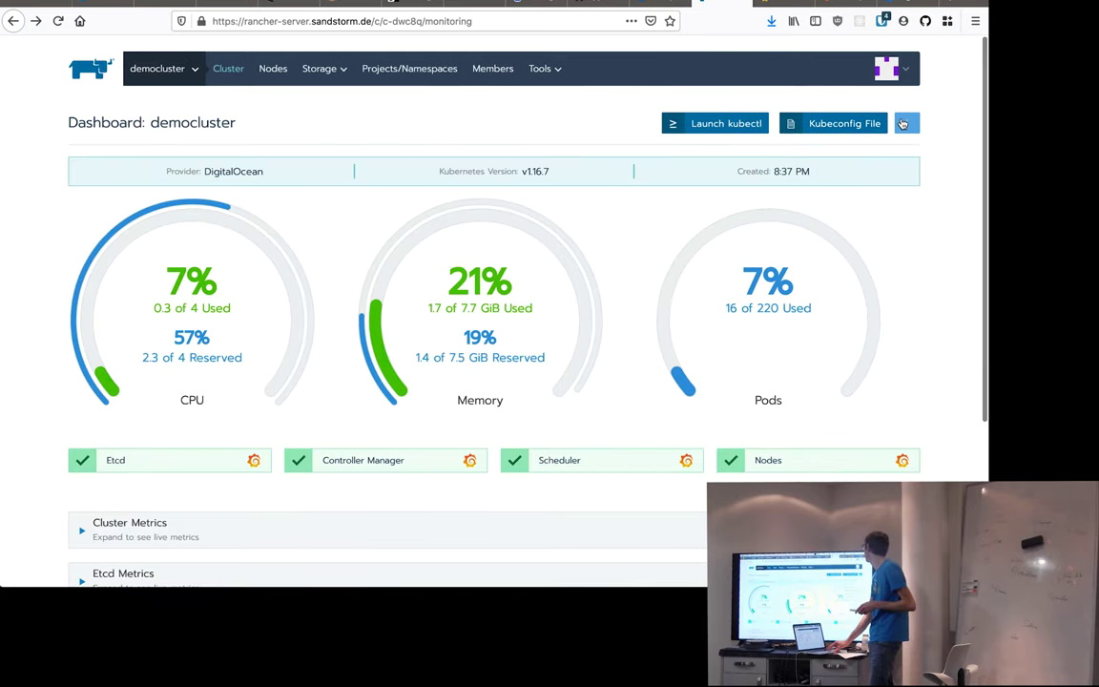
{"action": "left_click", "coordinate": [902, 123]}
- Open democluster's Edit Cluster form and scroll through its node pools
{"action": "left_click", "coordinate": [865, 144]}
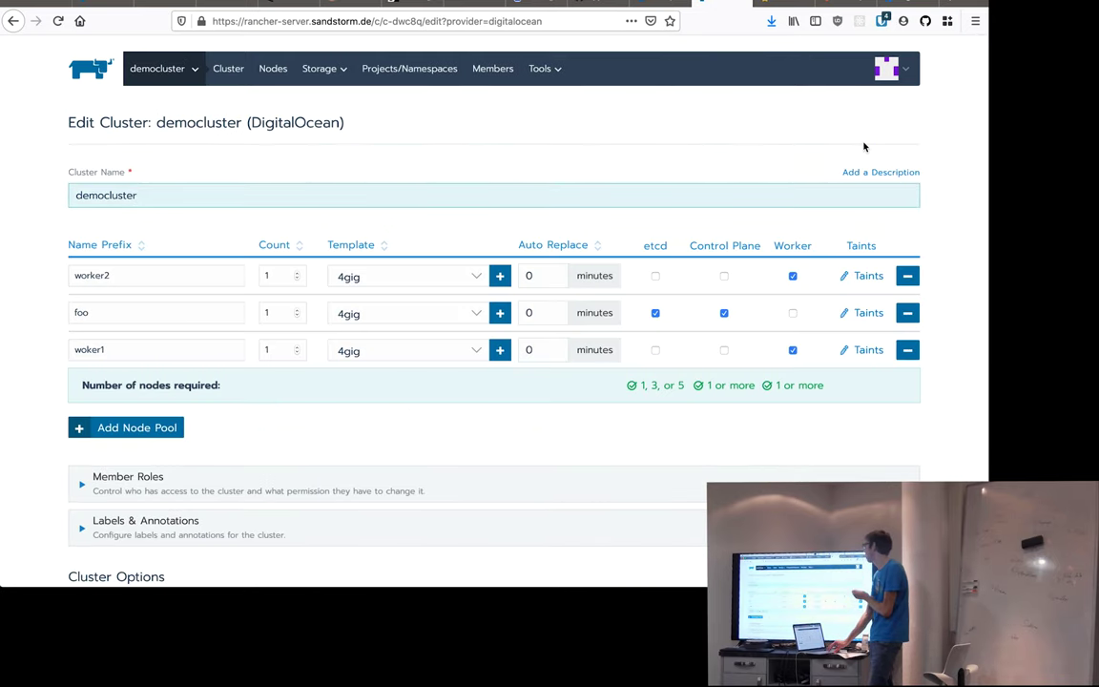
{"action": "scroll", "coordinate": [531, 225], "scroll_direction": "down", "scroll_amount": 4}
{"action": "scroll", "coordinate": [531, 226], "scroll_direction": "up", "scroll_amount": 1}
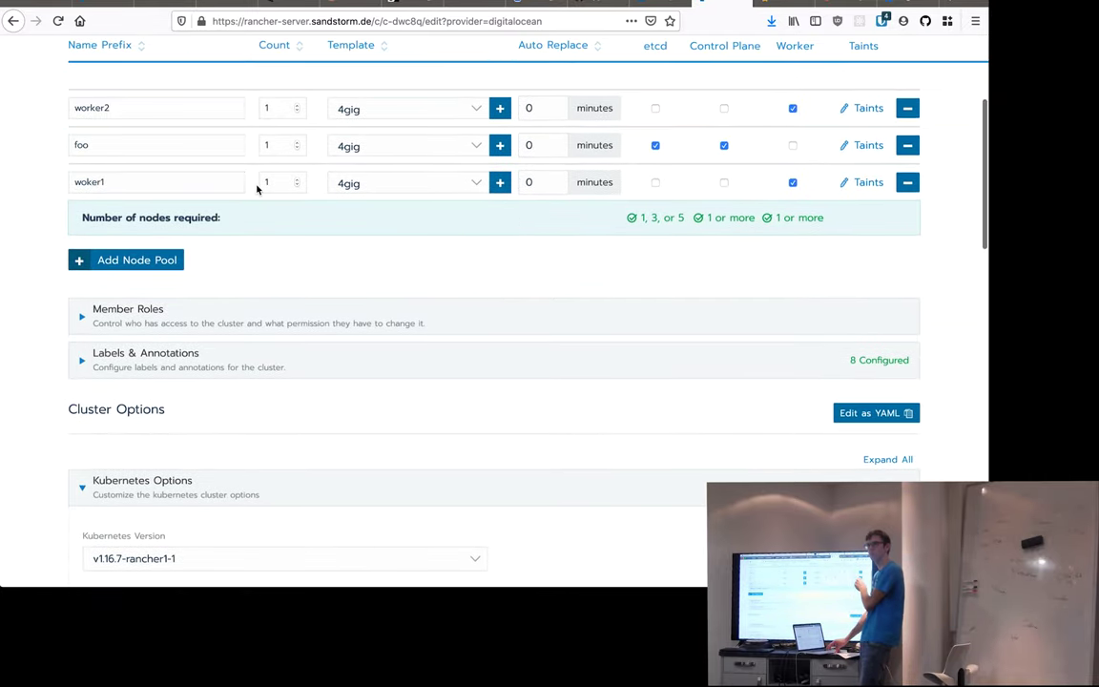
{"action": "scroll", "coordinate": [257, 189], "scroll_direction": "down", "scroll_amount": 4}
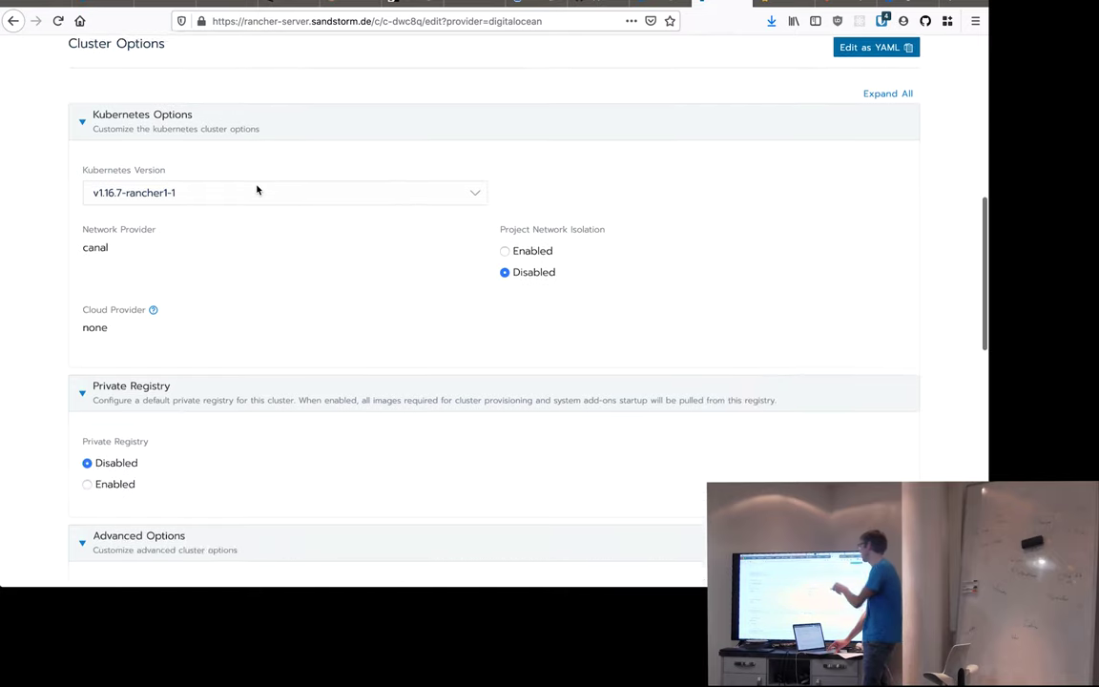
- Keep Kubernetes version v1.16.7-rancher1-1 and review the Network Provider and advanced cluster options
{"action": "left_click", "coordinate": [256, 190]}
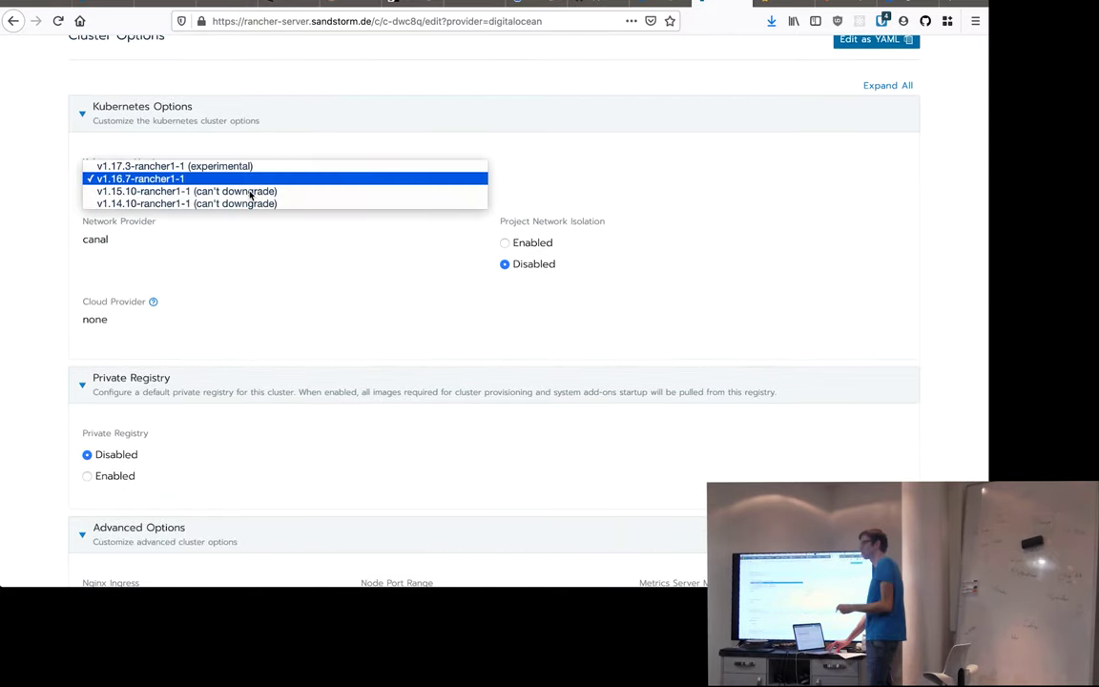
{"action": "left_click", "coordinate": [294, 286]}
{"action": "scroll", "coordinate": [294, 286], "scroll_direction": "down", "scroll_amount": 2}
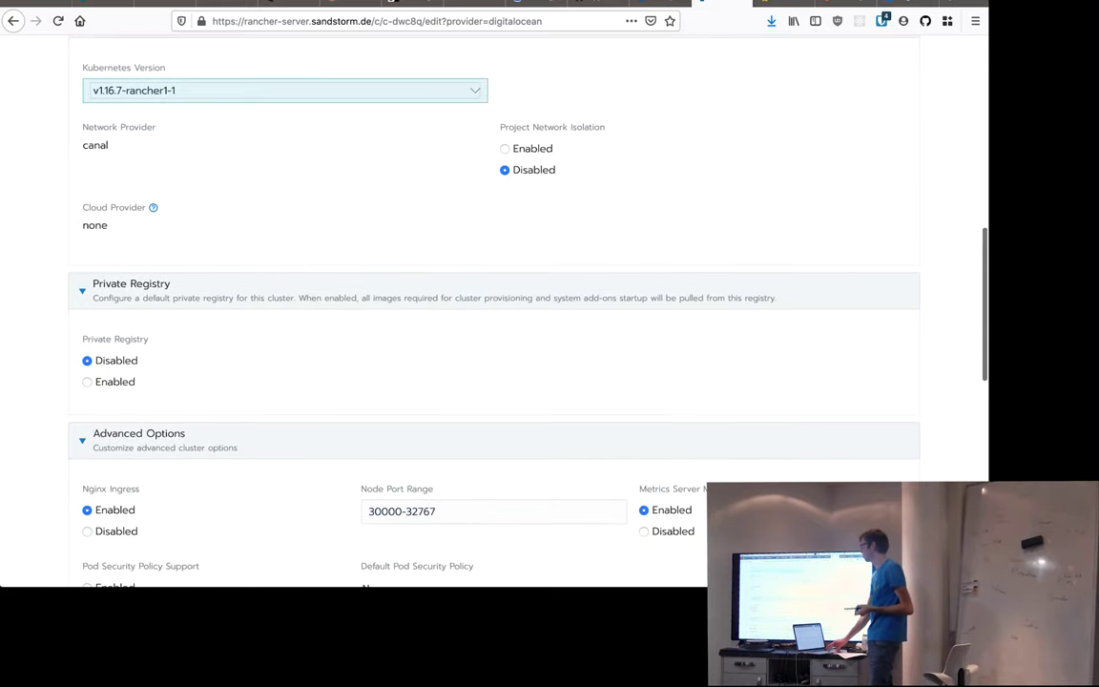
{"action": "triple_click", "coordinate": [108, 128]}
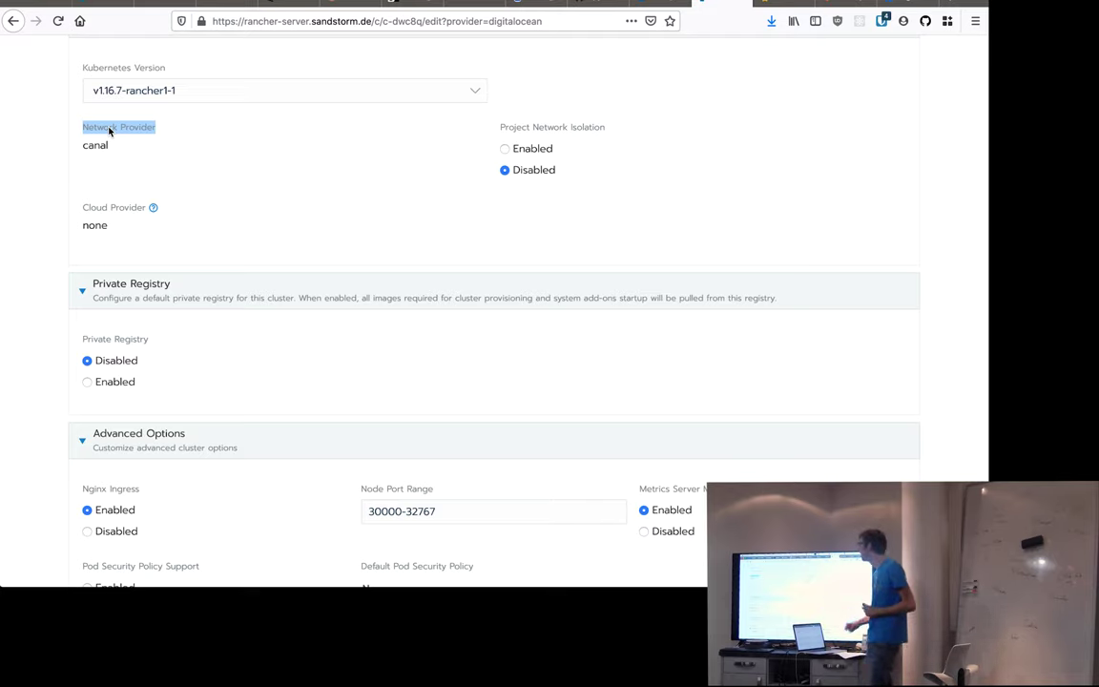
{"action": "scroll", "coordinate": [109, 126], "scroll_direction": "down", "scroll_amount": 3}
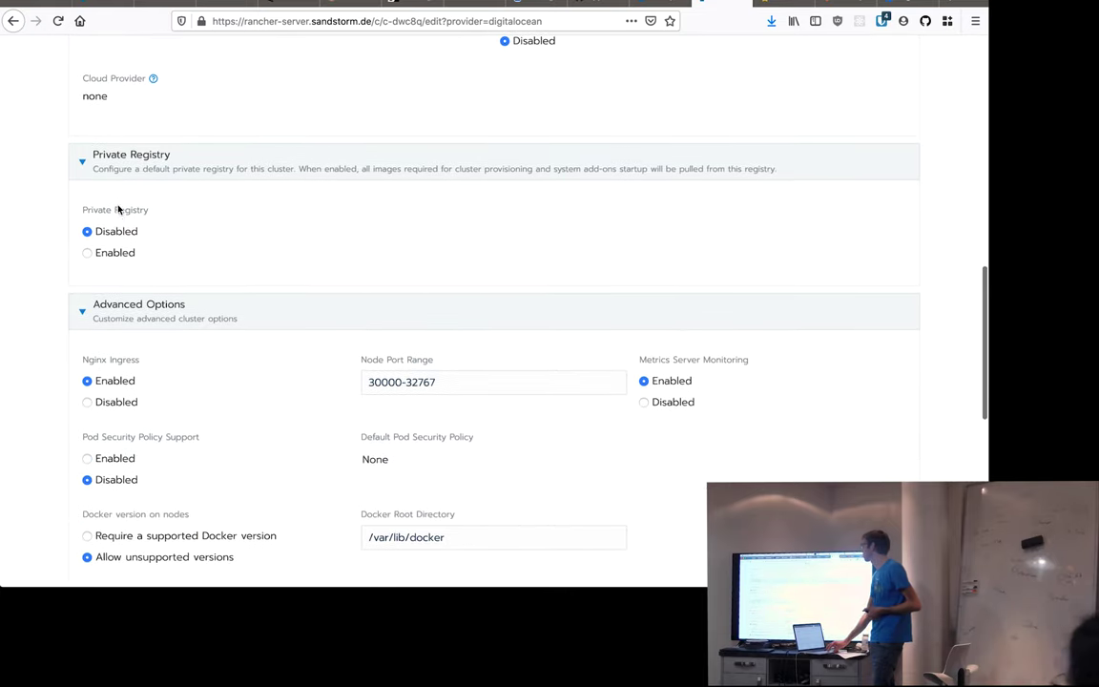
{"action": "scroll", "coordinate": [105, 210], "scroll_direction": "down", "scroll_amount": 3}
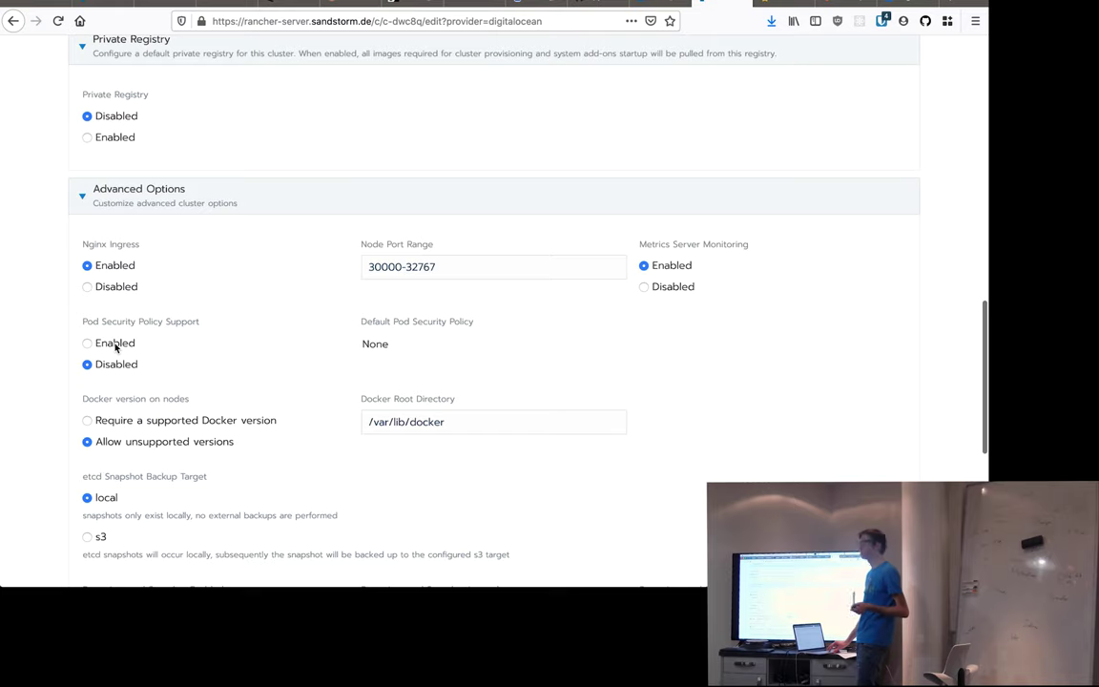
{"action": "scroll", "coordinate": [114, 345], "scroll_direction": "down", "scroll_amount": 3}
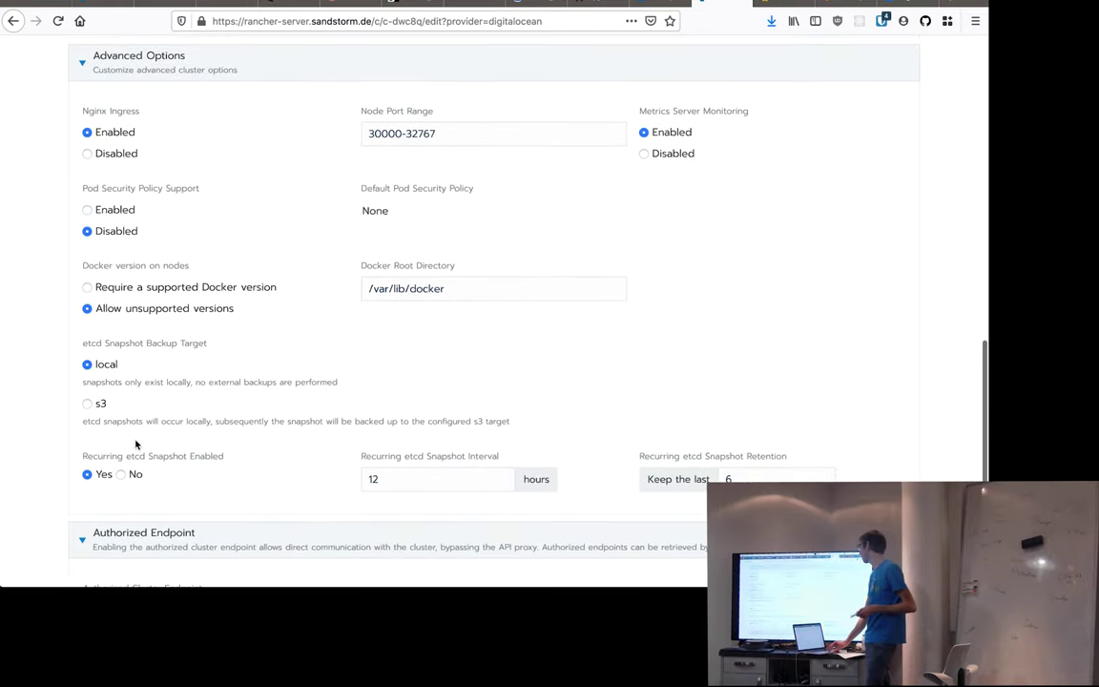
{"action": "scroll", "coordinate": [133, 470], "scroll_direction": "down", "scroll_amount": 4}
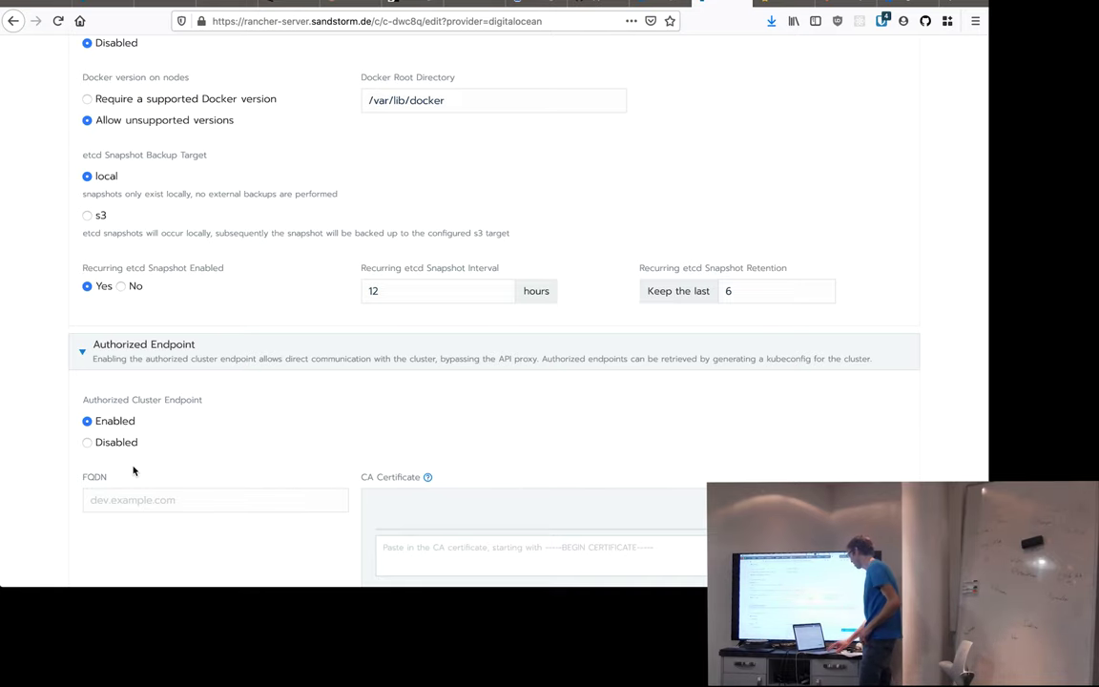
- Swipe back from the unchanged Edit Cluster form toward the democluster dashboard
{"action": "scroll", "coordinate": [134, 469], "scroll_direction": "left", "scroll_amount": 5}
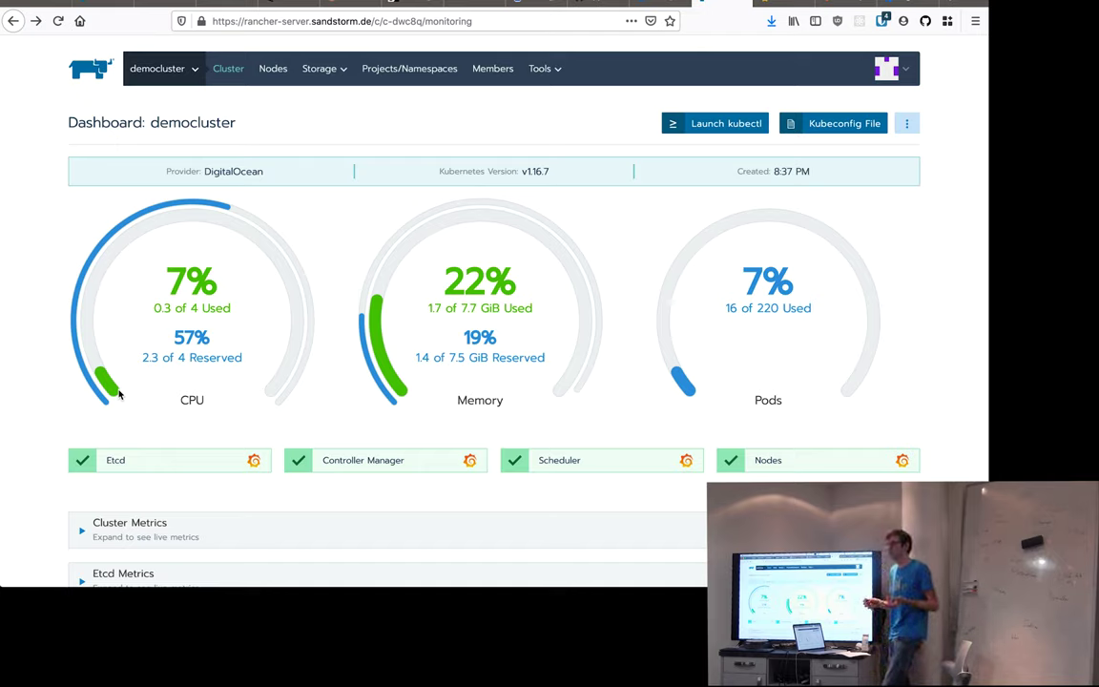
- Show the draw.io kubernetes diagram at 100% zoom with the Pod box selected
{"action": "key", "text": "super+Tab"}
{"action": "key", "text": "super+Tab"}
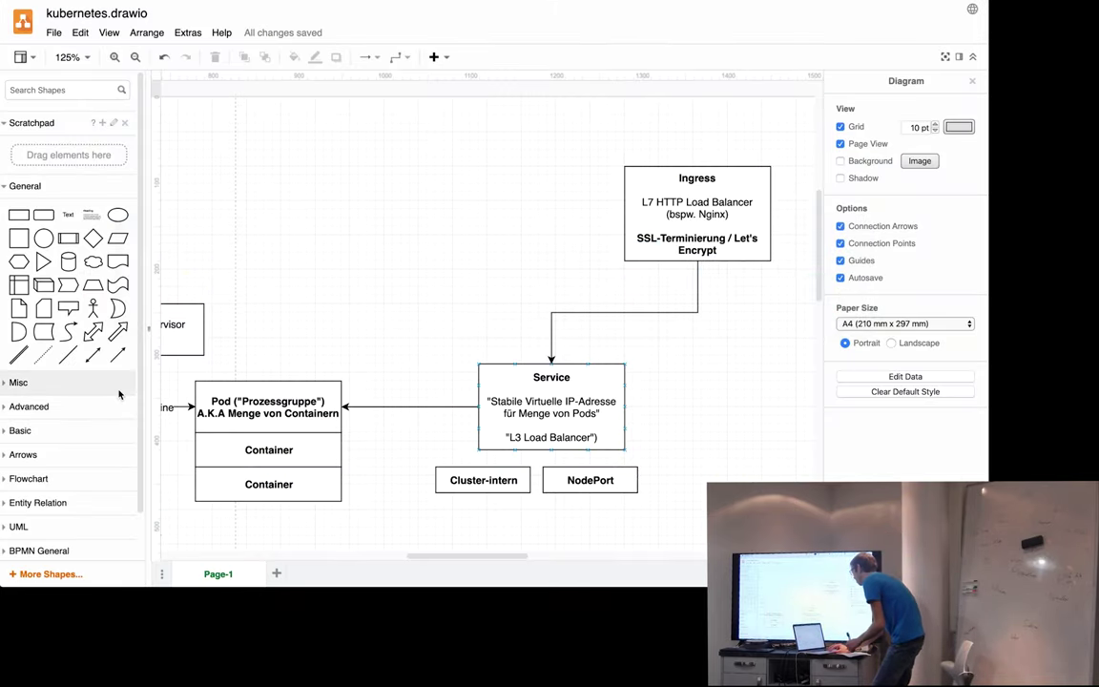
{"action": "scroll", "coordinate": [315, 392], "scroll_direction": "left", "scroll_amount": 5}
{"action": "left_click", "coordinate": [315, 392]}
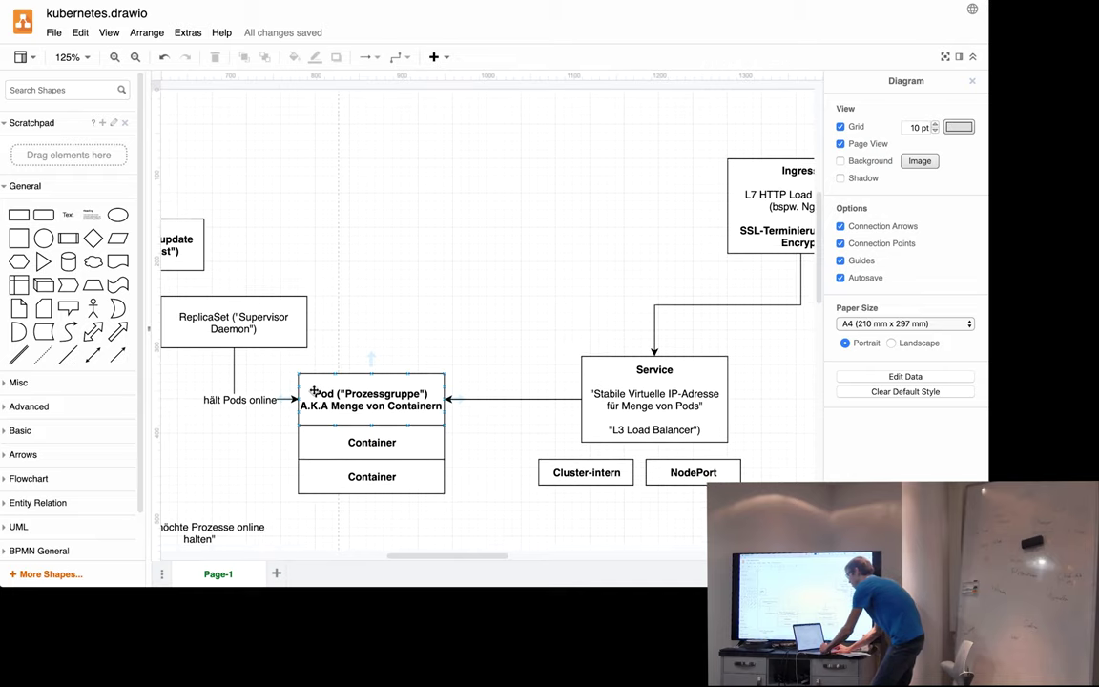
{"action": "left_click", "coordinate": [69, 57]}
{"action": "left_click", "coordinate": [85, 163]}
{"action": "scroll", "coordinate": [305, 202], "scroll_direction": "left", "scroll_amount": 2}
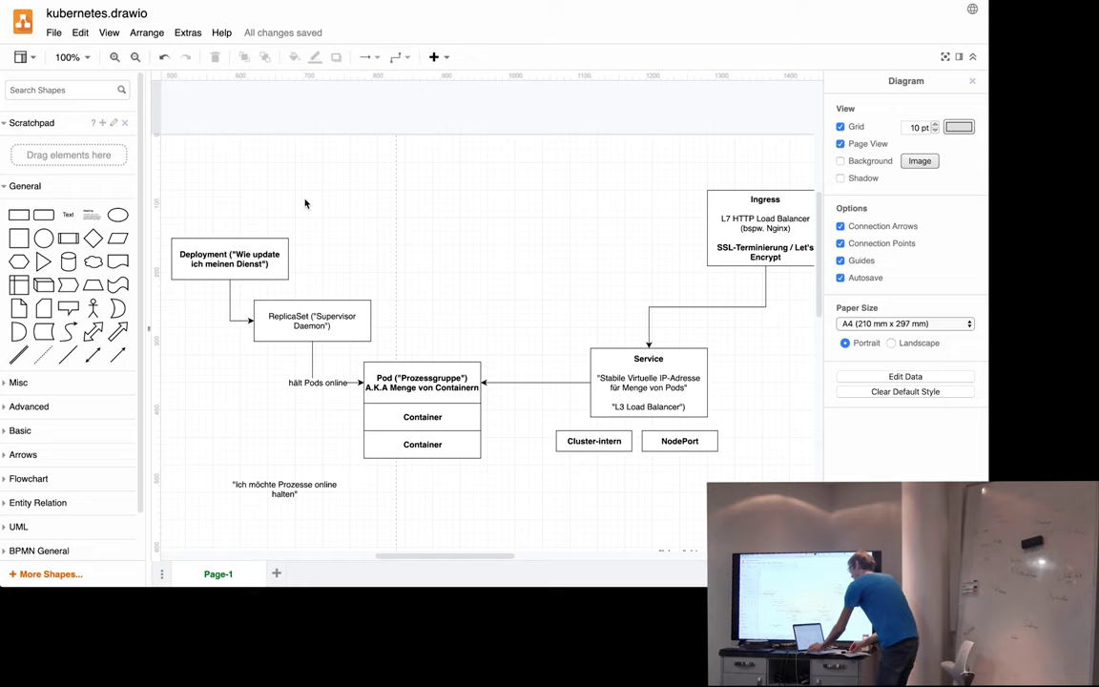
{"action": "key", "text": "super+Tab"}
- Search Ecosia for 'helm charts kubernetes' in a new tab and open helm.sh
{"action": "key", "text": "super+t"}
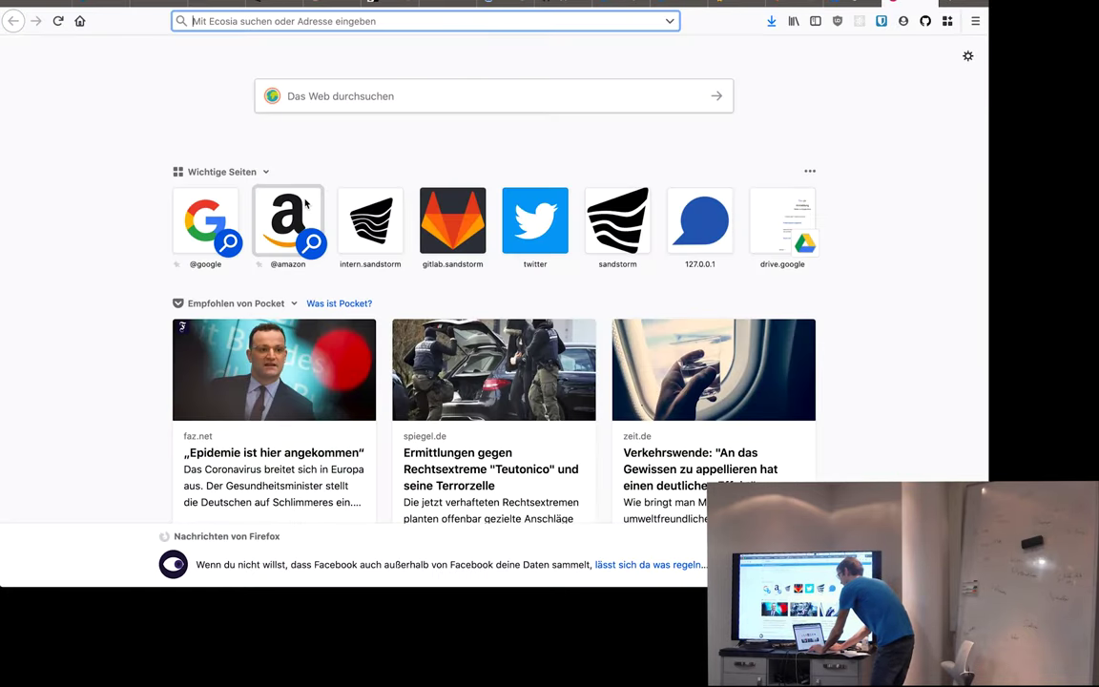
{"action": "type", "text": "helm"}
{"action": "key", "text": "Return"}
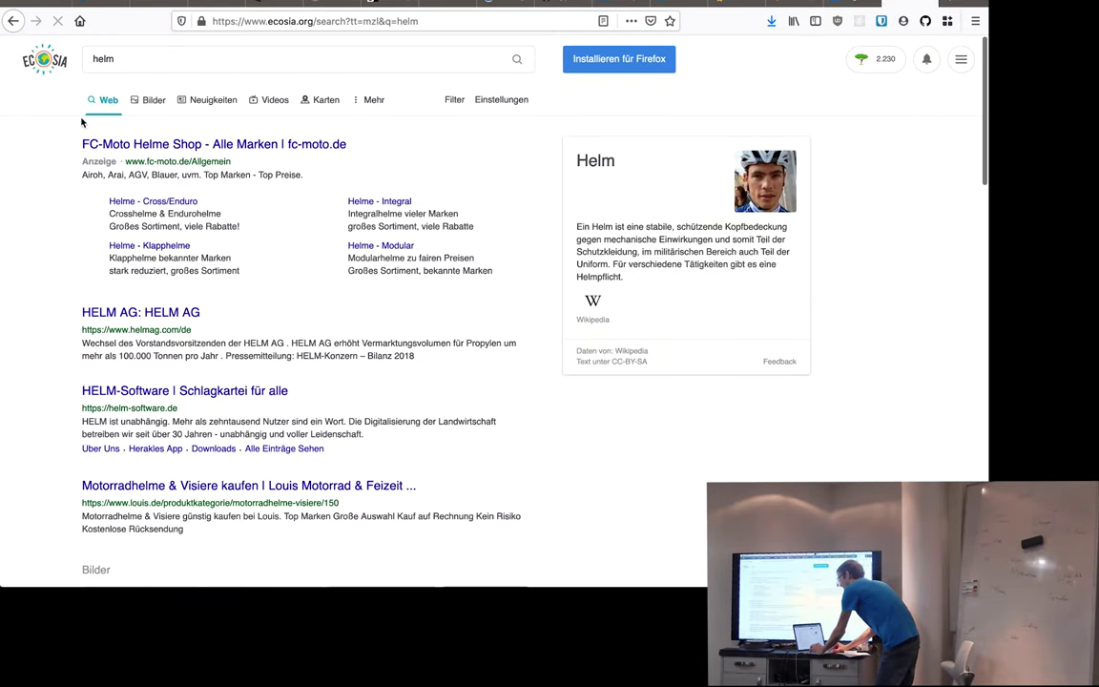
{"action": "left_click", "coordinate": [134, 59]}
{"action": "type", "text": "charts"}
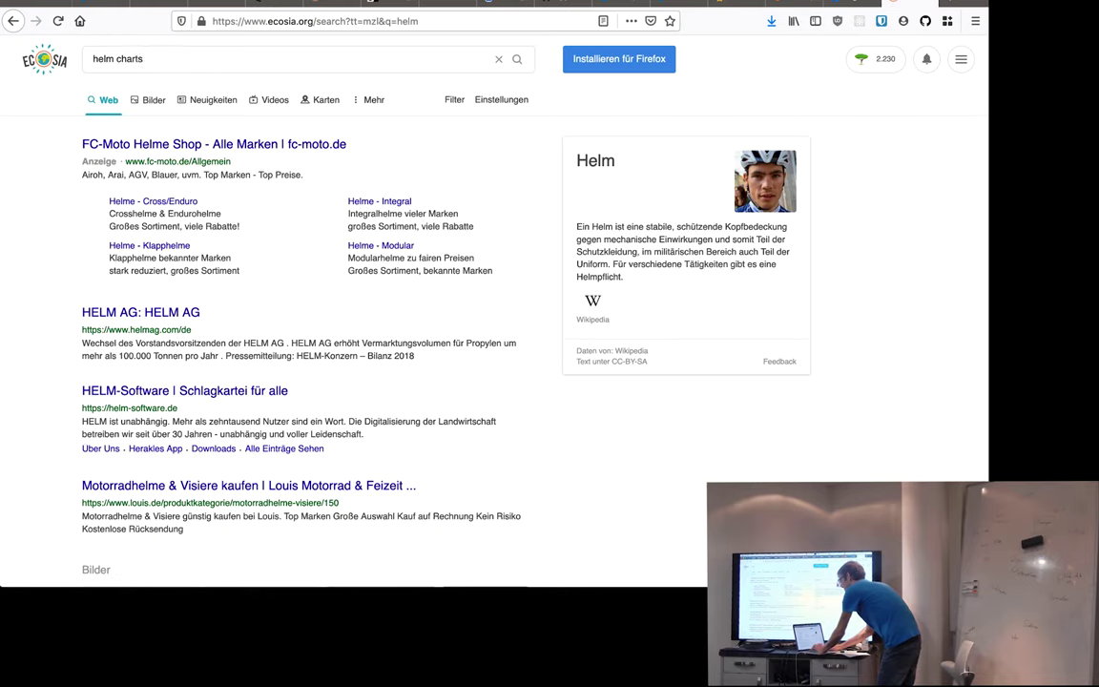
{"action": "type", "text": " kubernetes"}
{"action": "key", "text": "Return"}
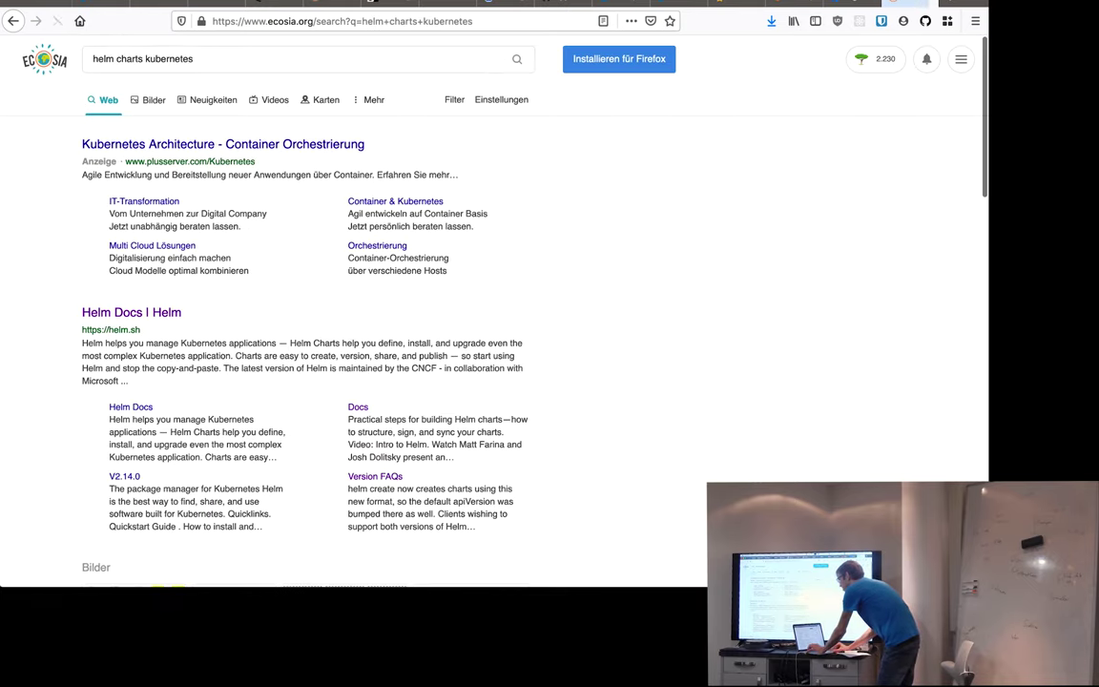
{"action": "left_click", "coordinate": [132, 311]}
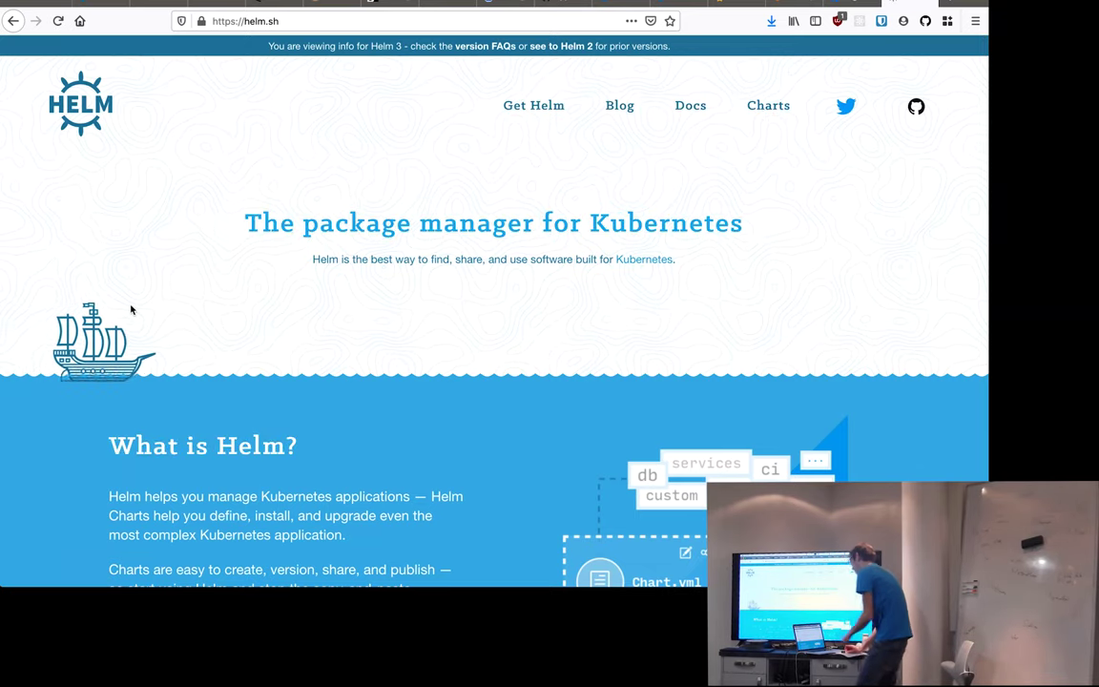
{"action": "key", "text": "super+Tab"}
{"action": "key", "text": "super+Tab"}
{"action": "key", "text": "super+Tab"}
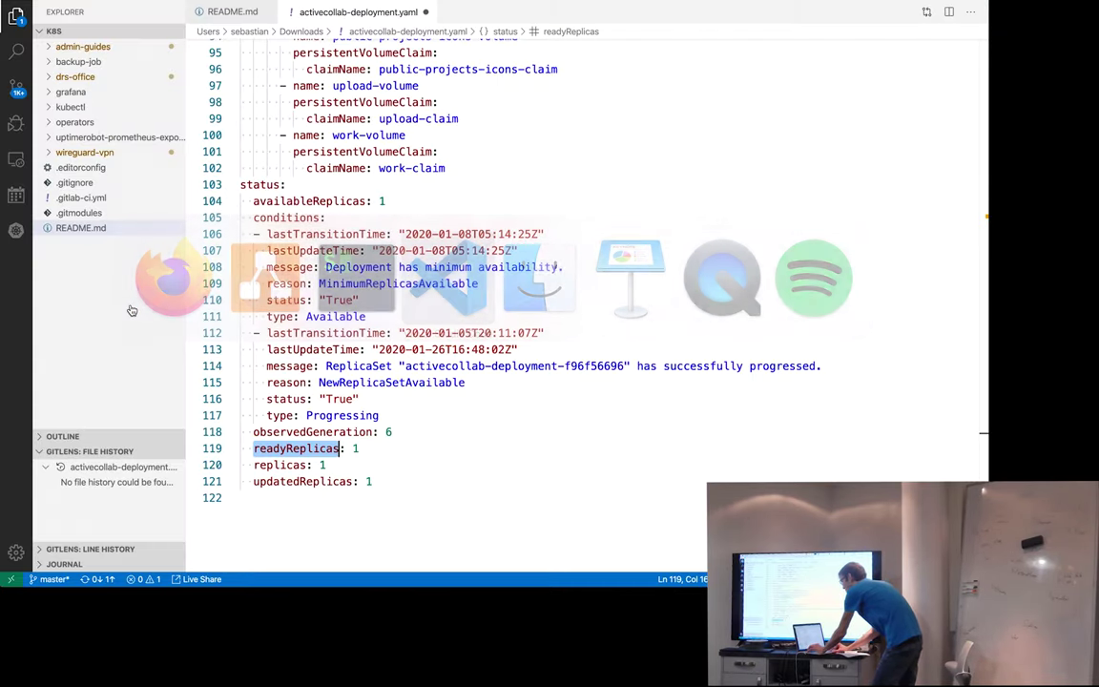
- Open templates/deployment.yaml under operators > one-container-one-port > helm-charts and scroll through it
{"action": "left_click", "coordinate": [68, 122]}
{"action": "left_click", "coordinate": [78, 152]}
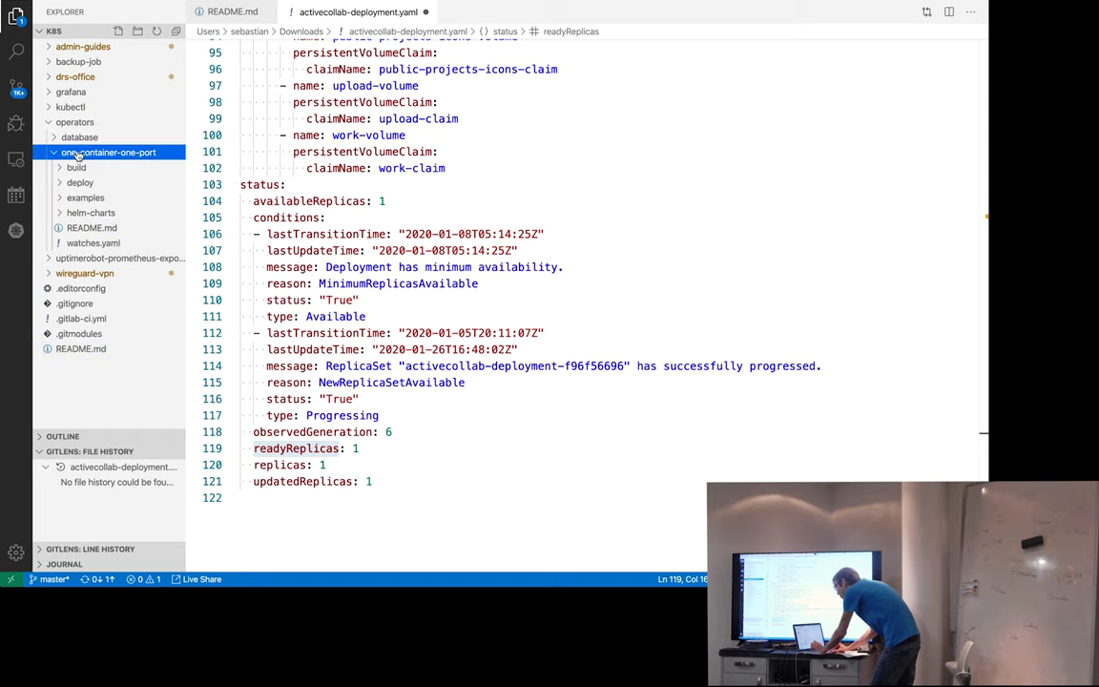
{"action": "left_click", "coordinate": [90, 213]}
{"action": "left_click", "coordinate": [91, 228]}
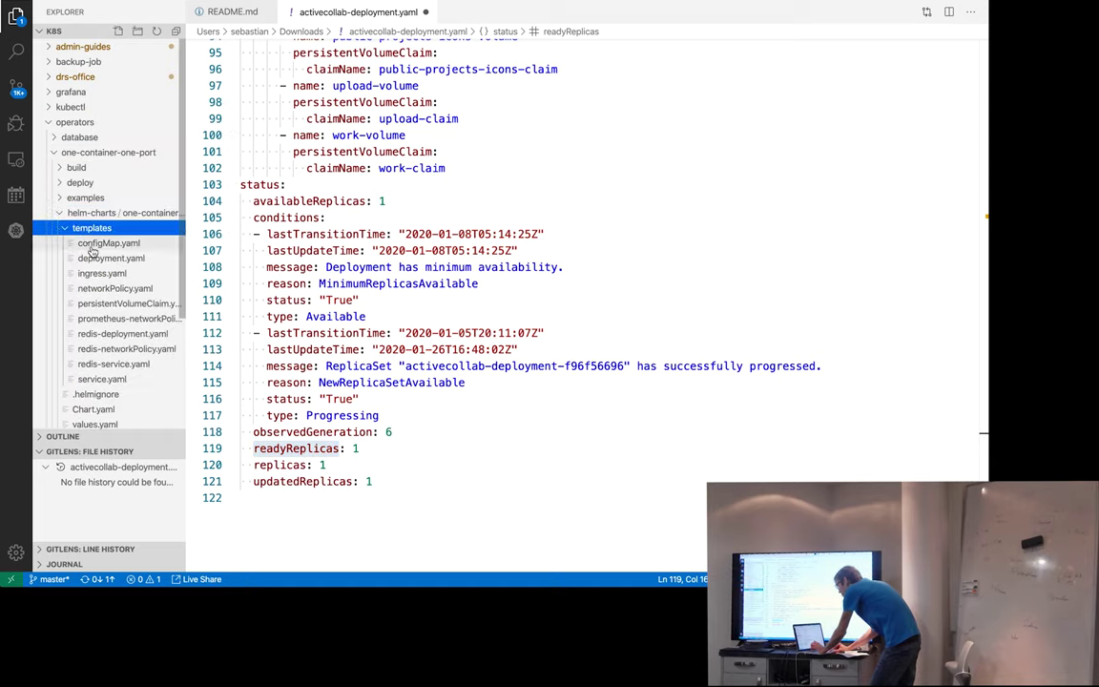
{"action": "left_click", "coordinate": [98, 259]}
{"action": "scroll", "coordinate": [362, 145], "scroll_direction": "up", "scroll_amount": 10}
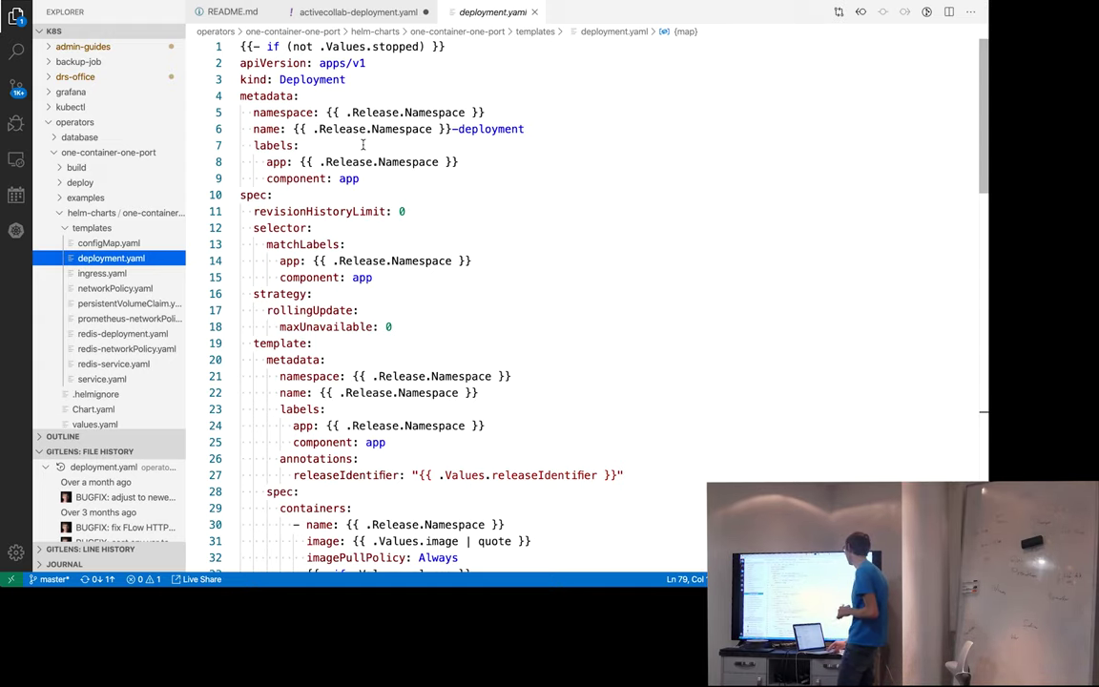
{"action": "scroll", "coordinate": [362, 144], "scroll_direction": "down", "scroll_amount": 9}
{"action": "scroll", "coordinate": [363, 144], "scroll_direction": "down", "scroll_amount": 10}
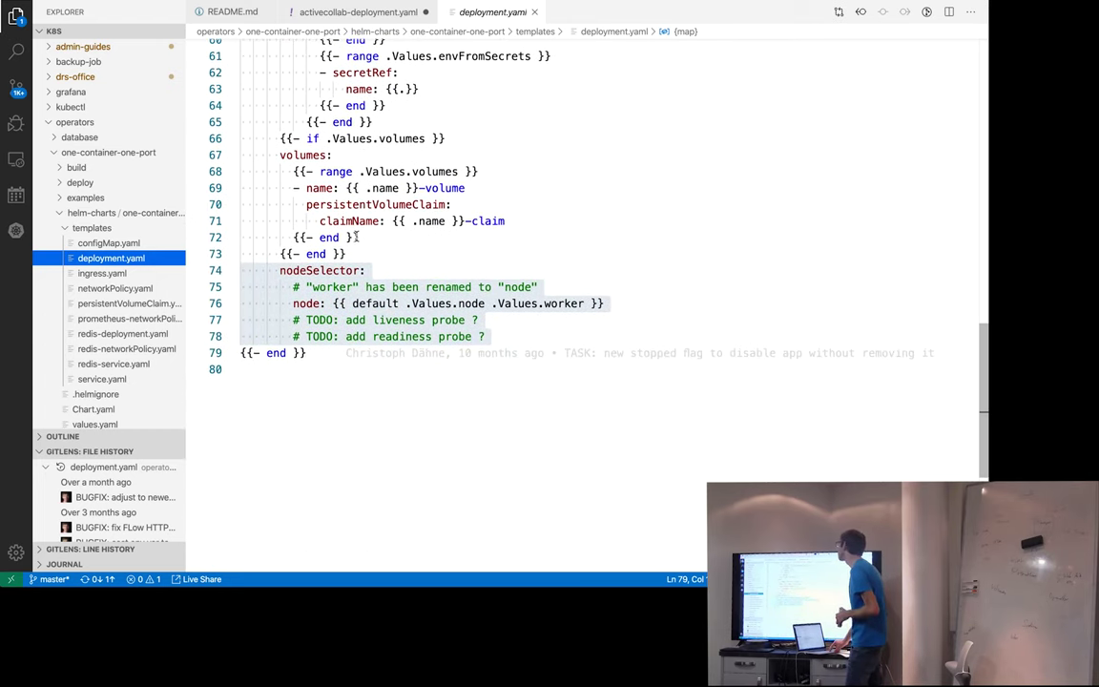
- Open ingress.yaml, highlight its nginxIngressAnnotations line 21, then return to the draw.io diagram
{"action": "left_click", "coordinate": [101, 274]}
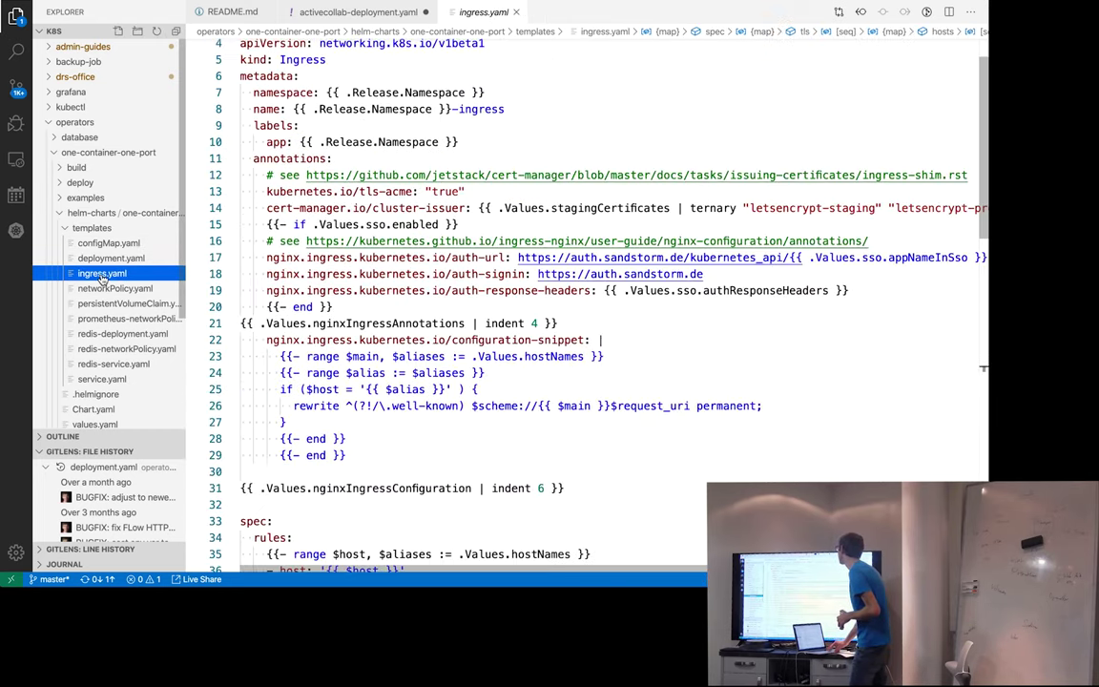
{"action": "triple_click", "coordinate": [305, 323]}
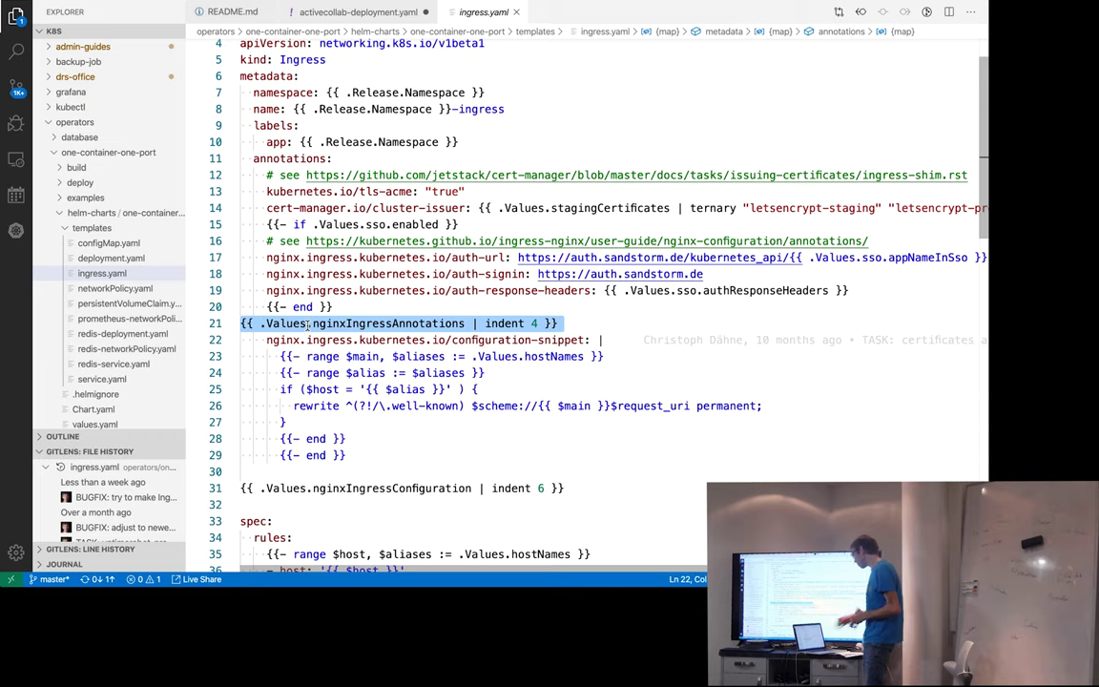
{"action": "key", "text": "super+Tab"}
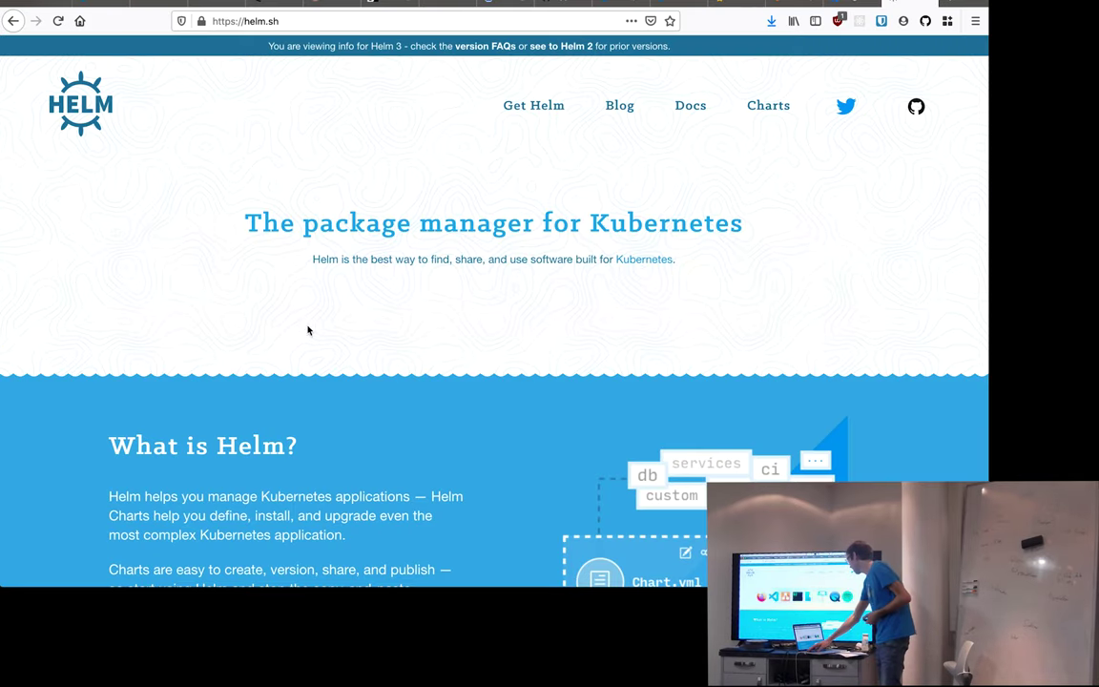
{"action": "key", "text": "super+Tab"}
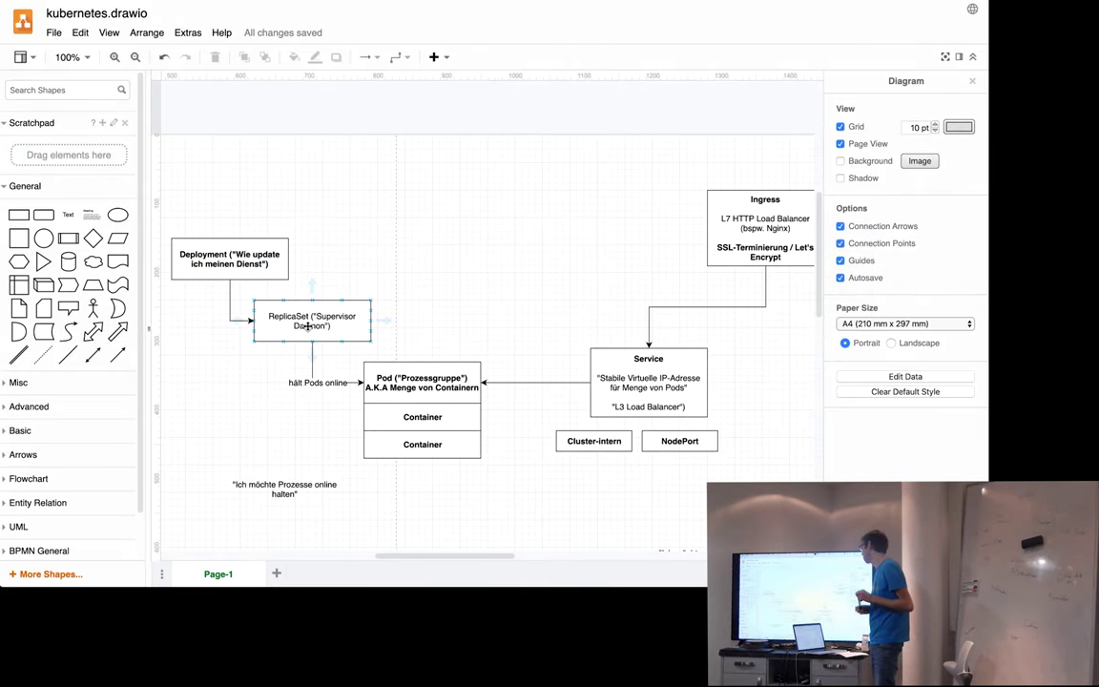